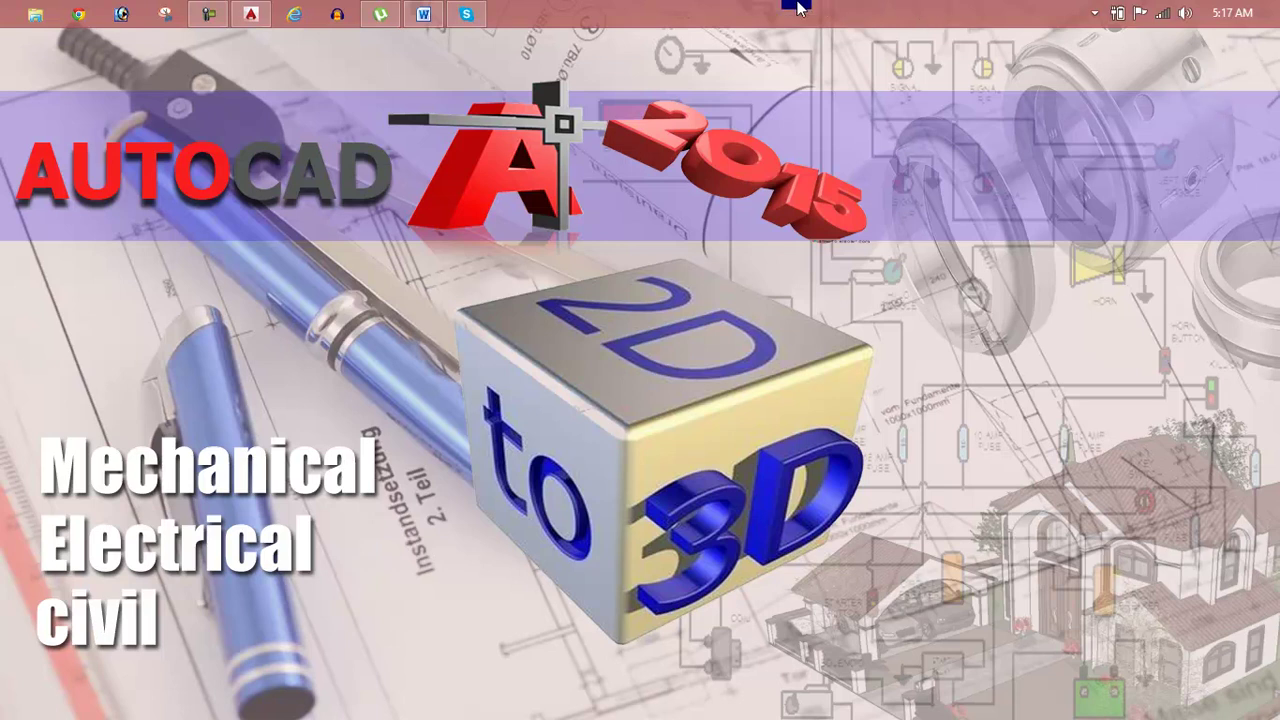
# Show the Lesson 70 lofting outline in Word, then switch to the empty AutoCAD drawing.
pyautogui.click(424, 14)
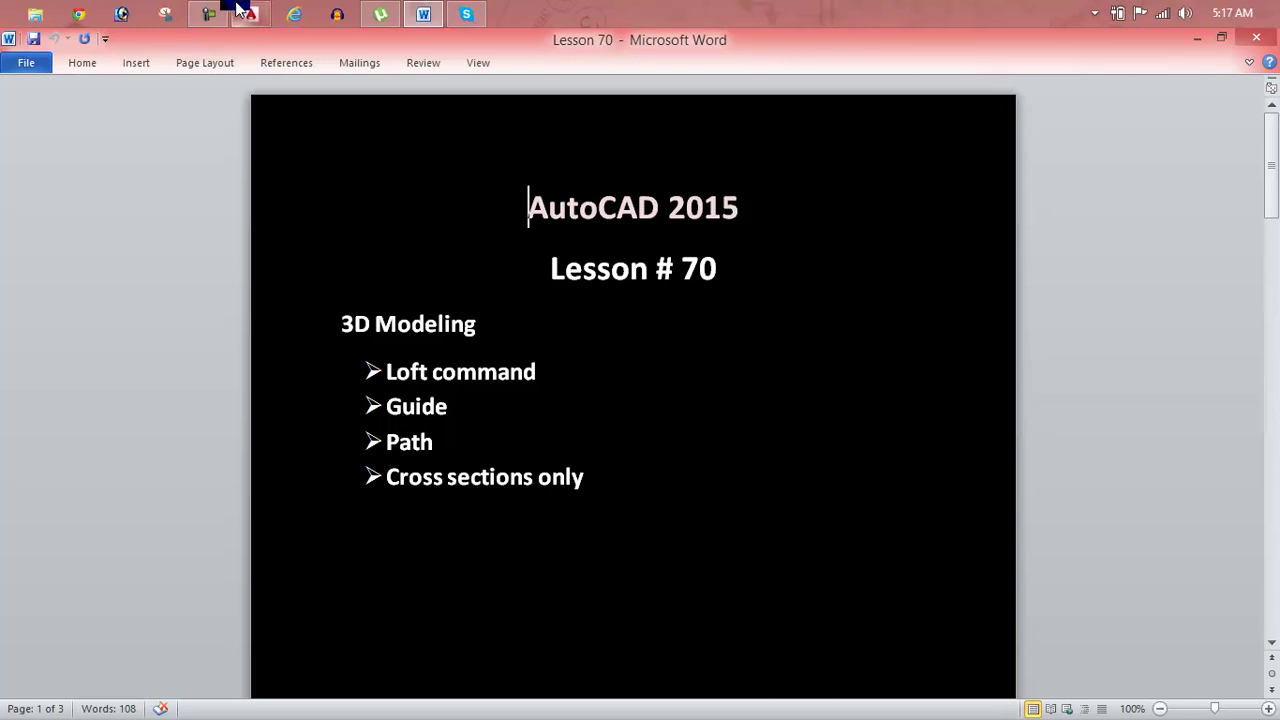
pyautogui.click(257, 24)
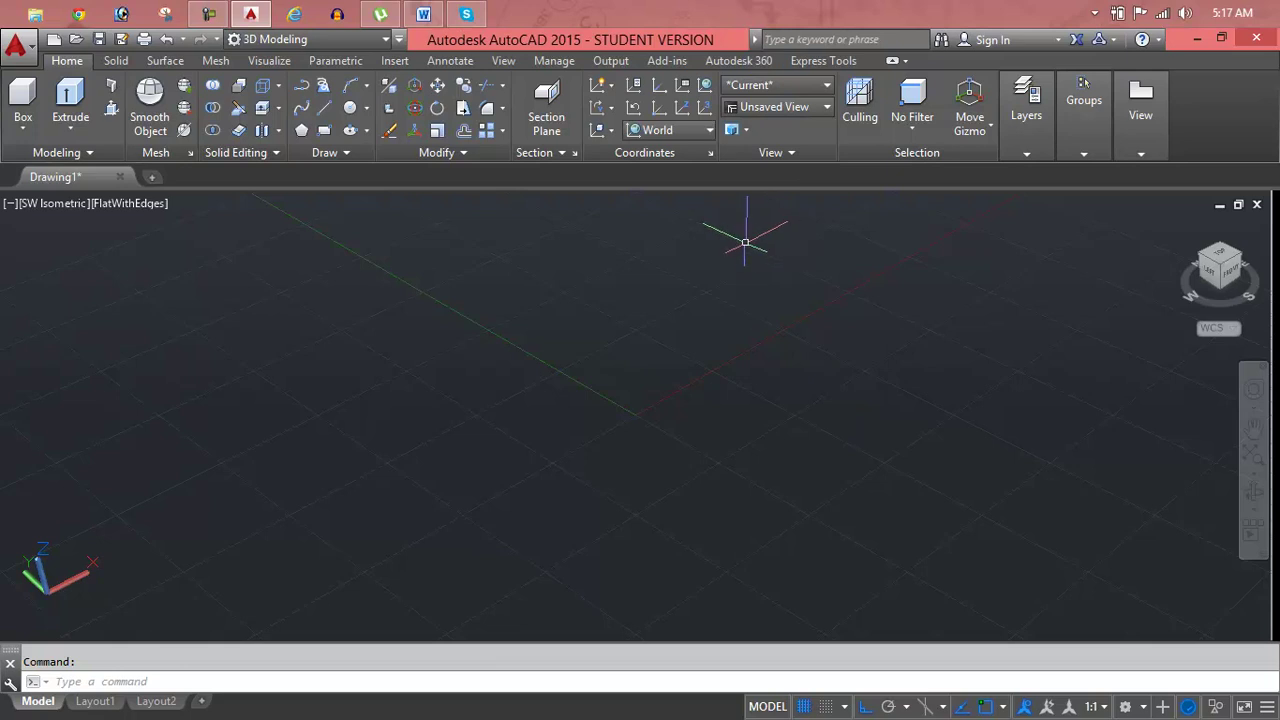
# Set the UCS to Front, discarding a mistyped command and an unwanted polyline.
pyautogui.click(687, 132)
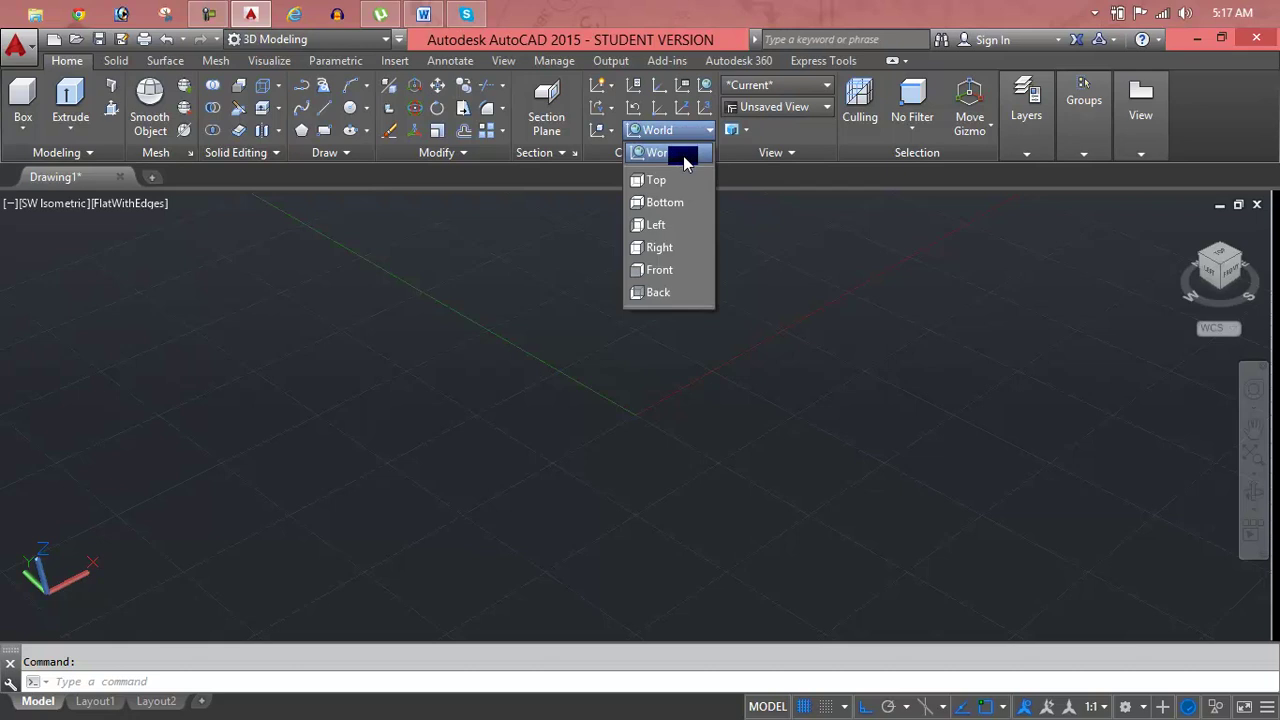
pyautogui.click(687, 279)
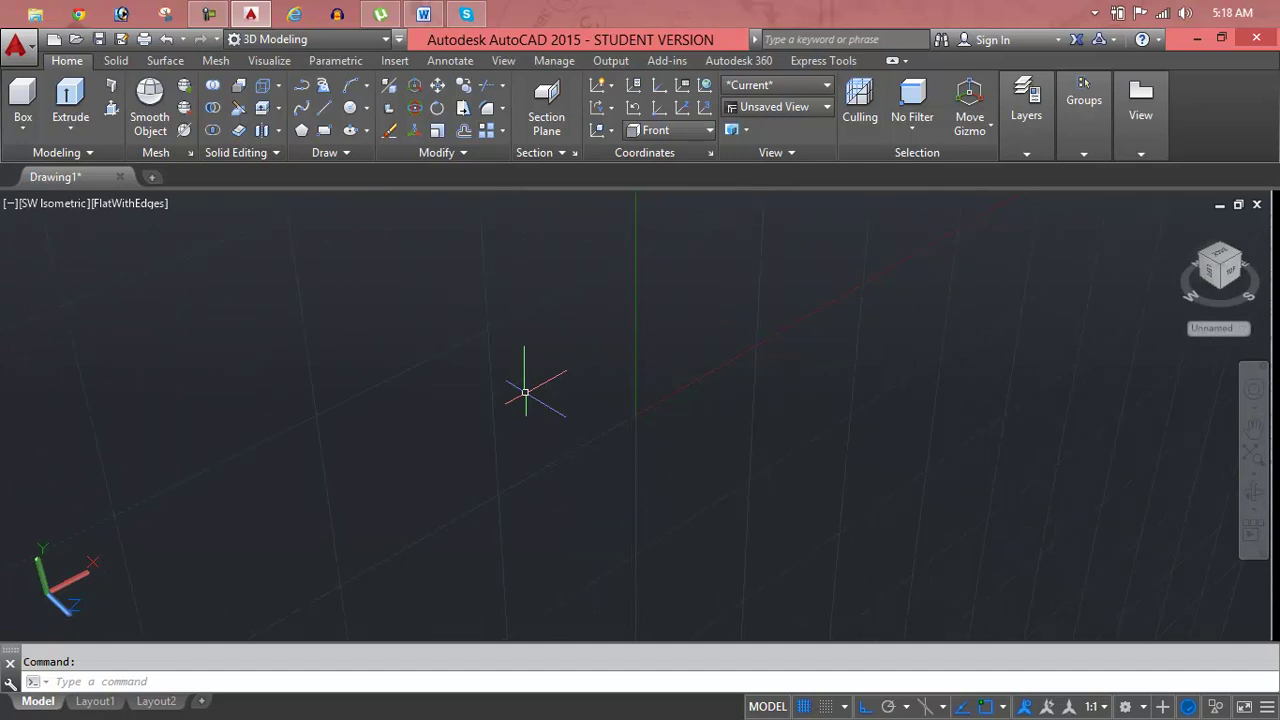
pyautogui.write('P')
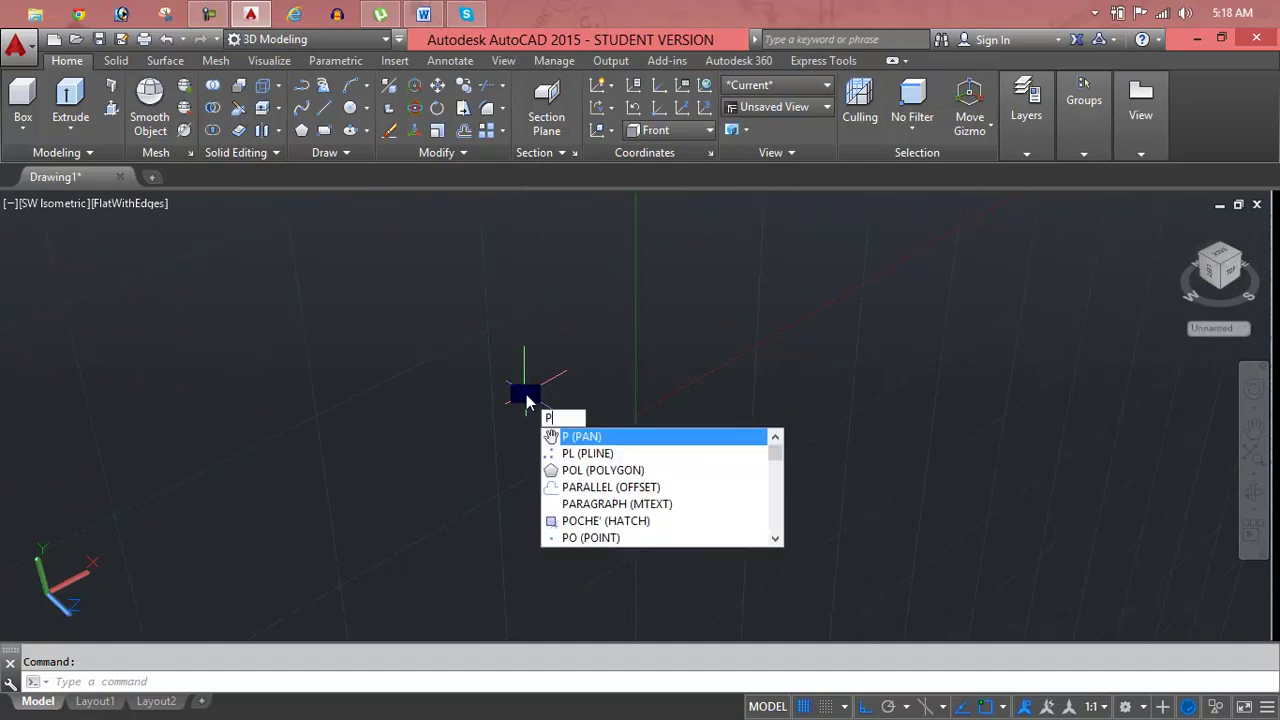
pyautogui.write('P')
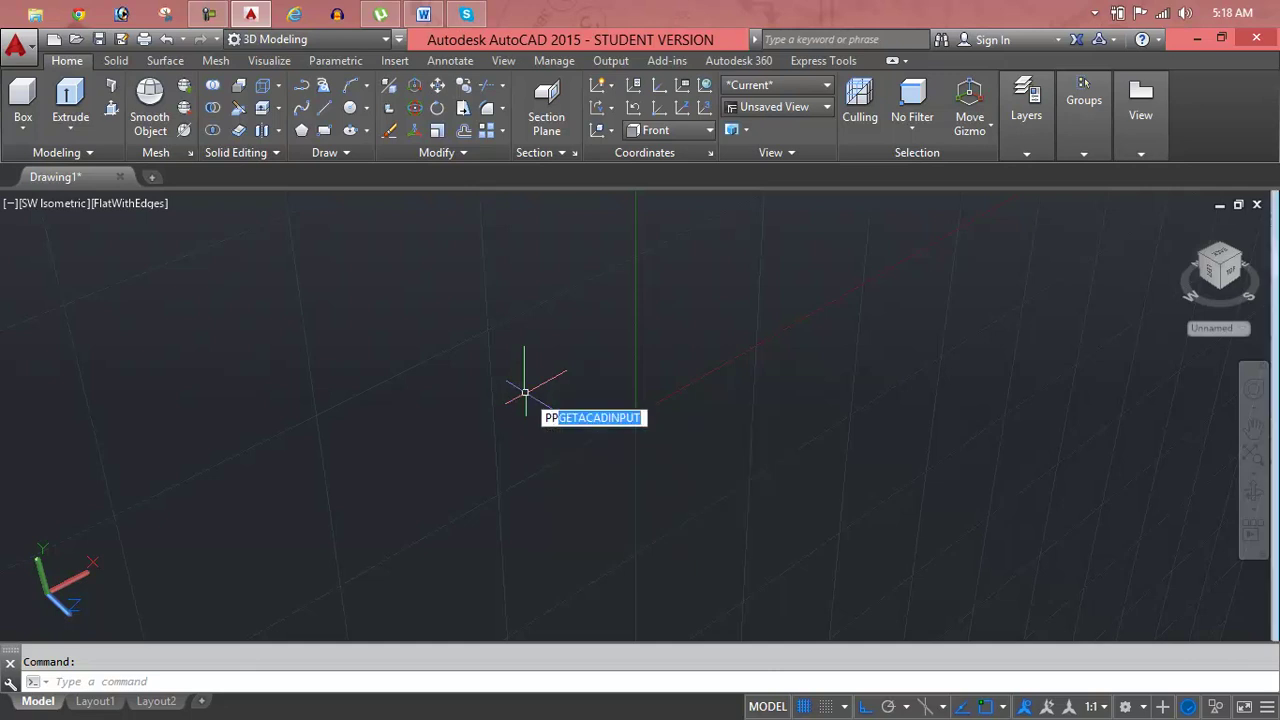
pyautogui.press('Return')
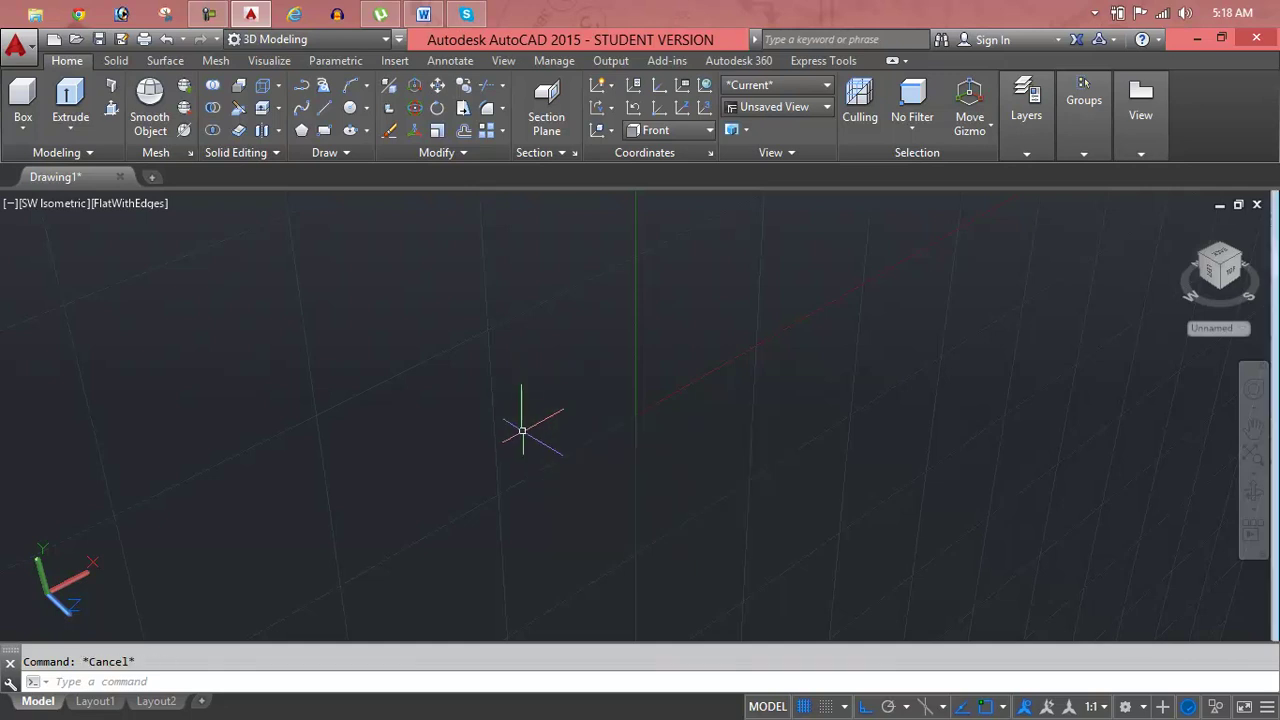
pyautogui.write('pl')
pyautogui.press('Return')
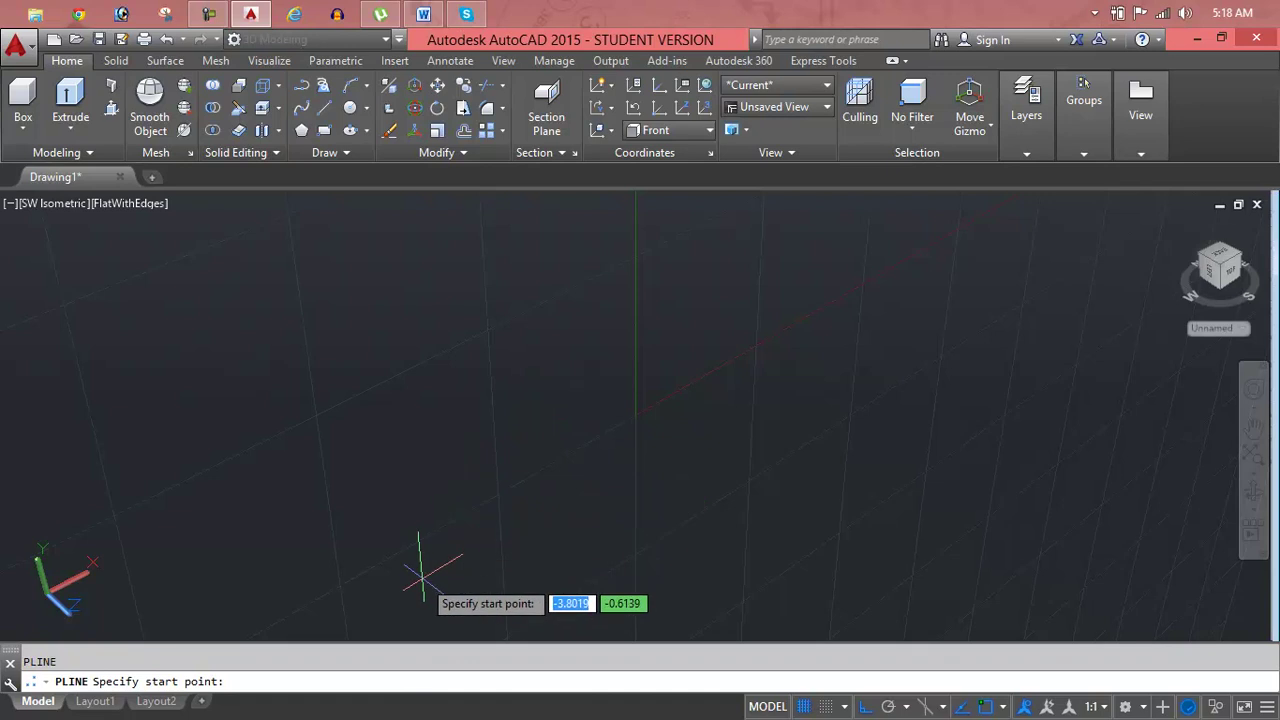
pyautogui.click(426, 575)
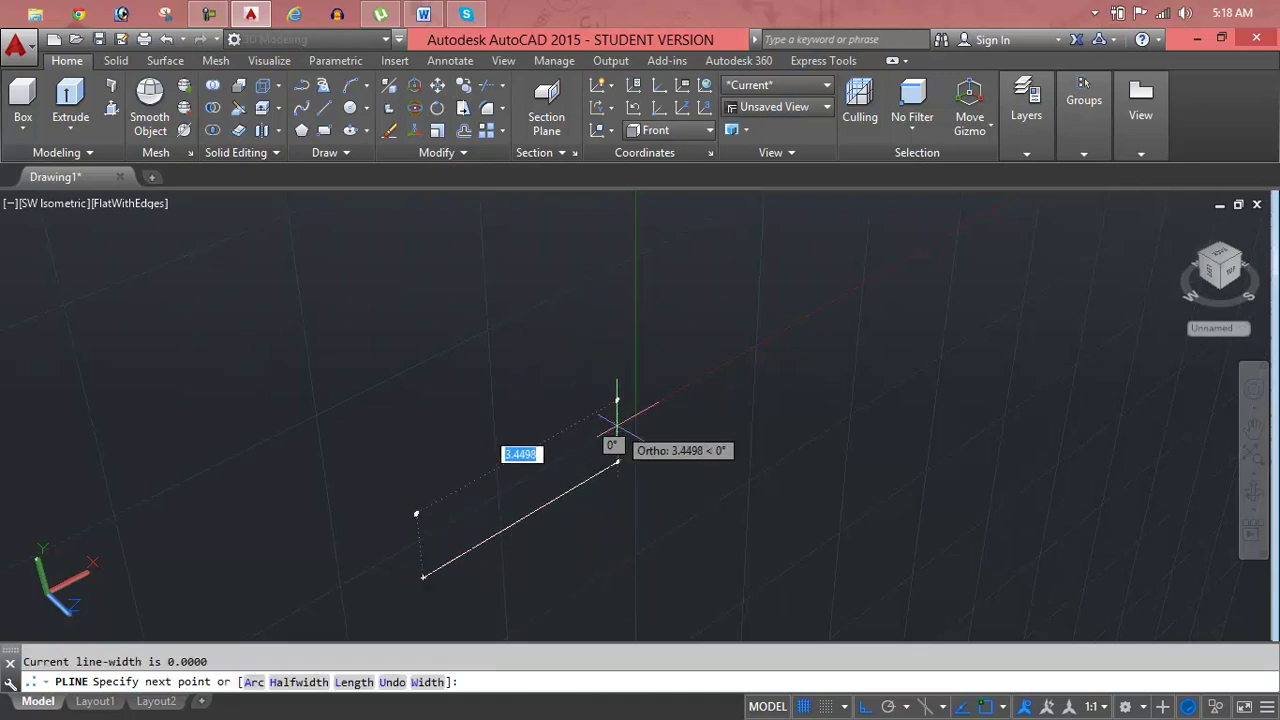
pyautogui.press('Escape')
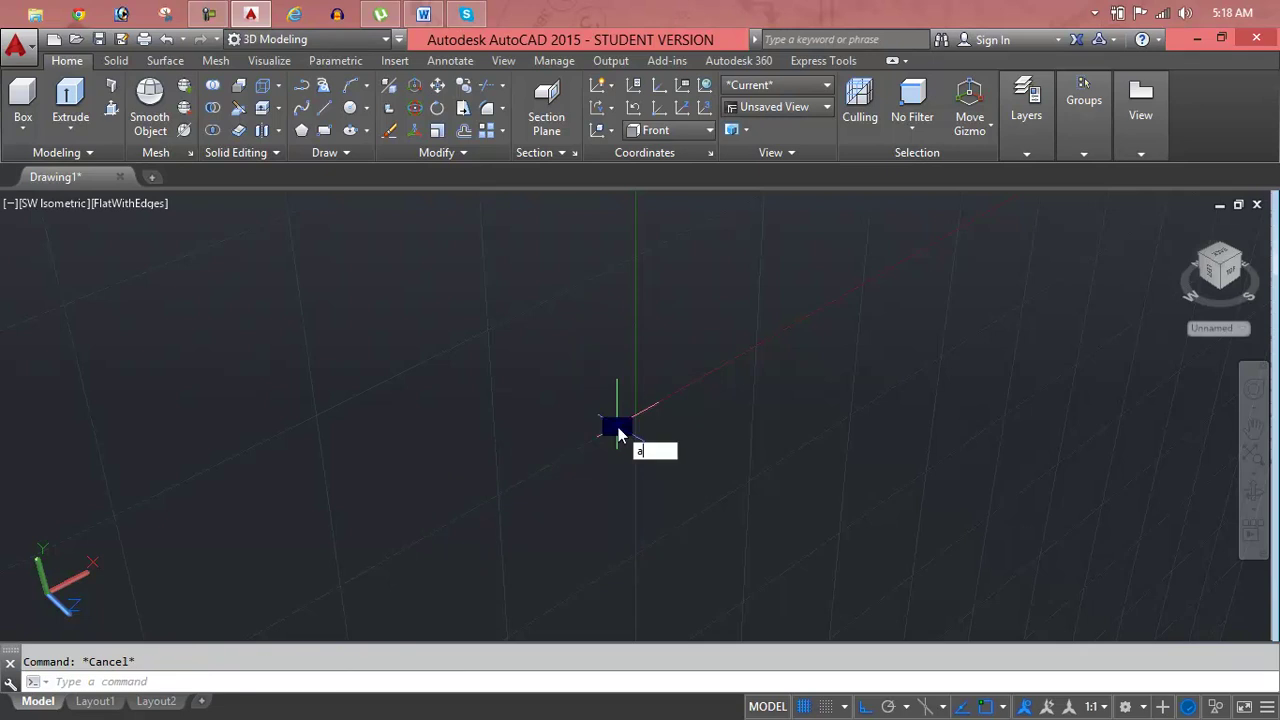
# Draw a three-point arc in the Front plane as the loft path.
pyautogui.press('Return')
pyautogui.click(473, 517)
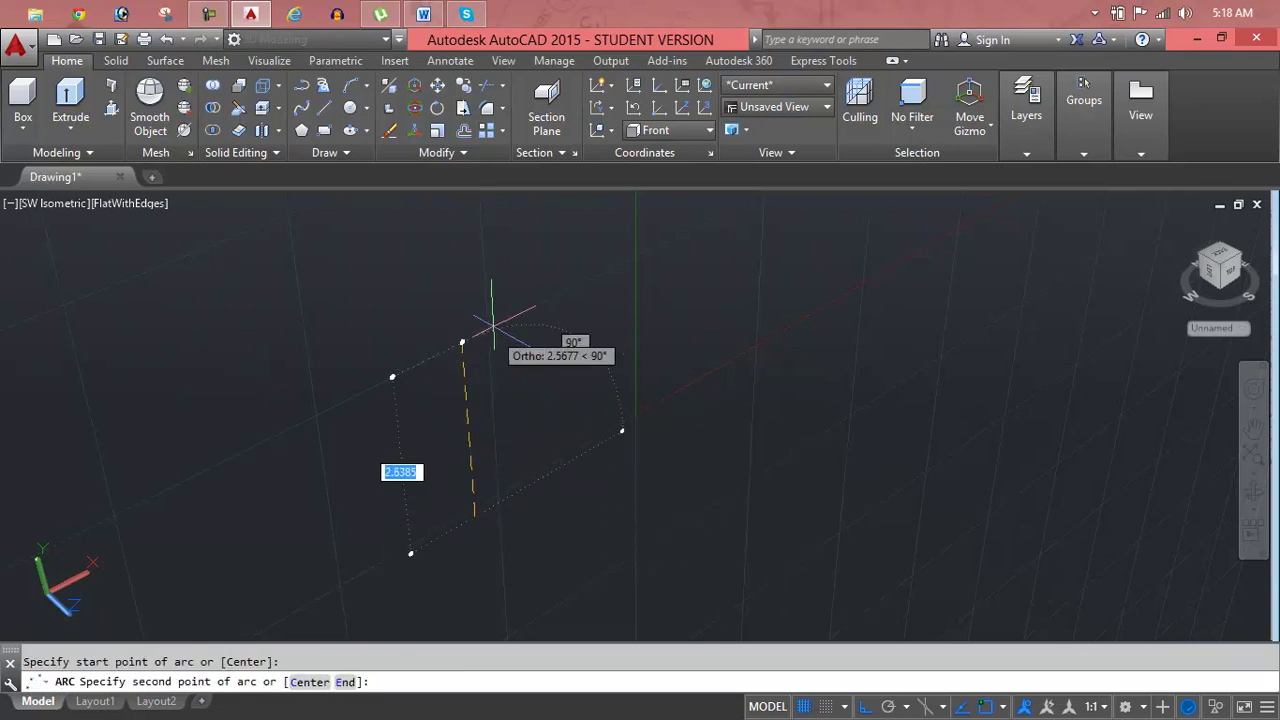
pyautogui.click(491, 283)
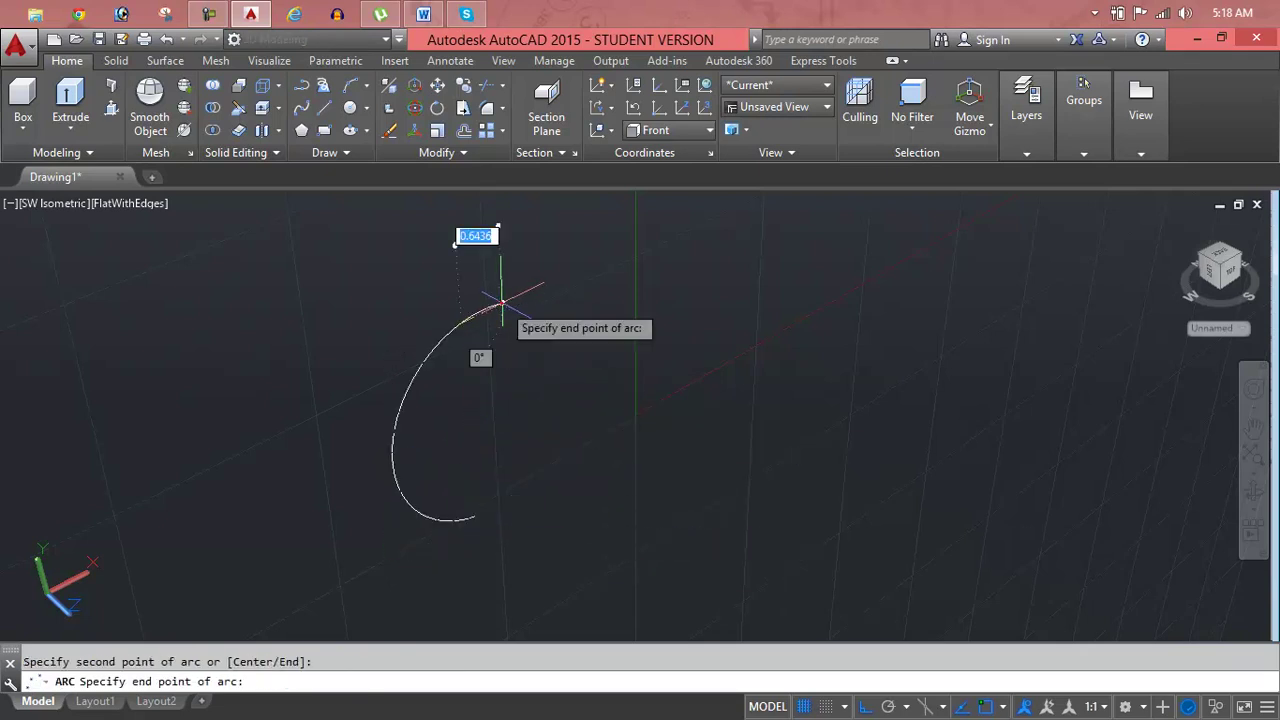
pyautogui.moveTo(750, 215)
pyautogui.mouseDown(button='middle')
pyautogui.moveTo(710, 235)
pyautogui.moveTo(754, 243)
pyautogui.moveTo(709, 274)
pyautogui.mouseUp(button='middle')
pyautogui.click(758, 257)
pyautogui.press('Escape')
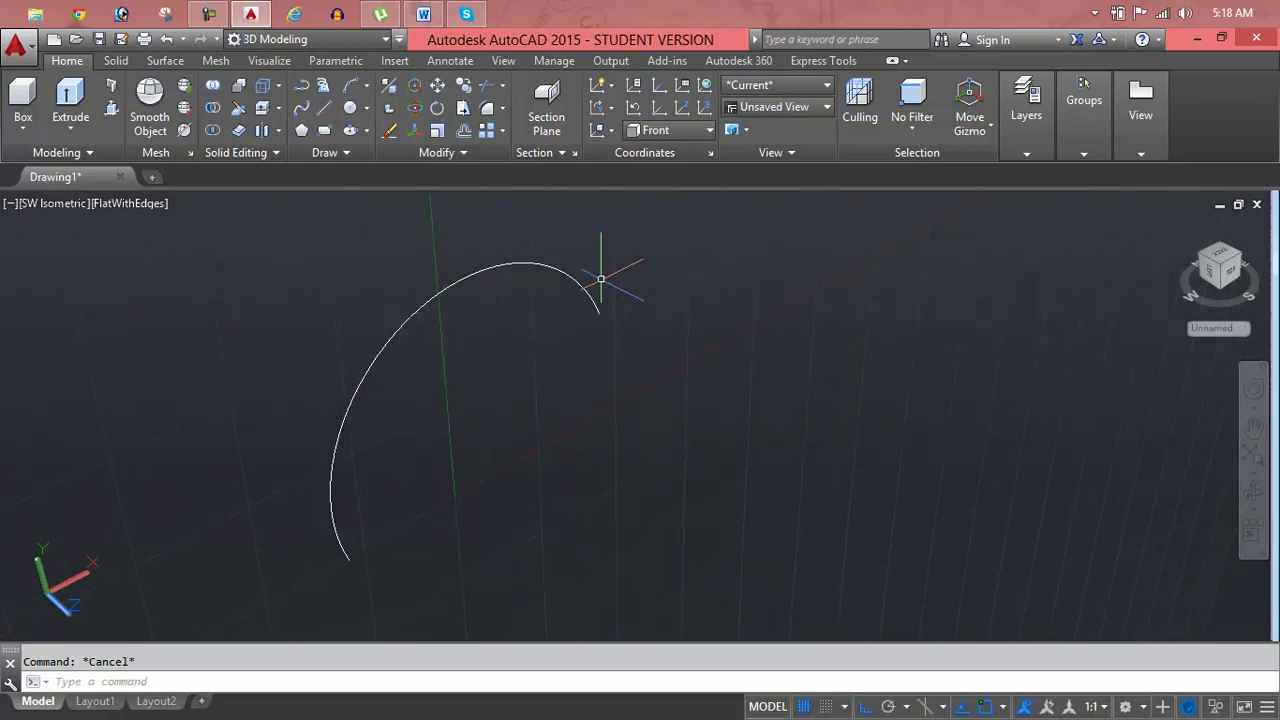
pyautogui.click(666, 133)
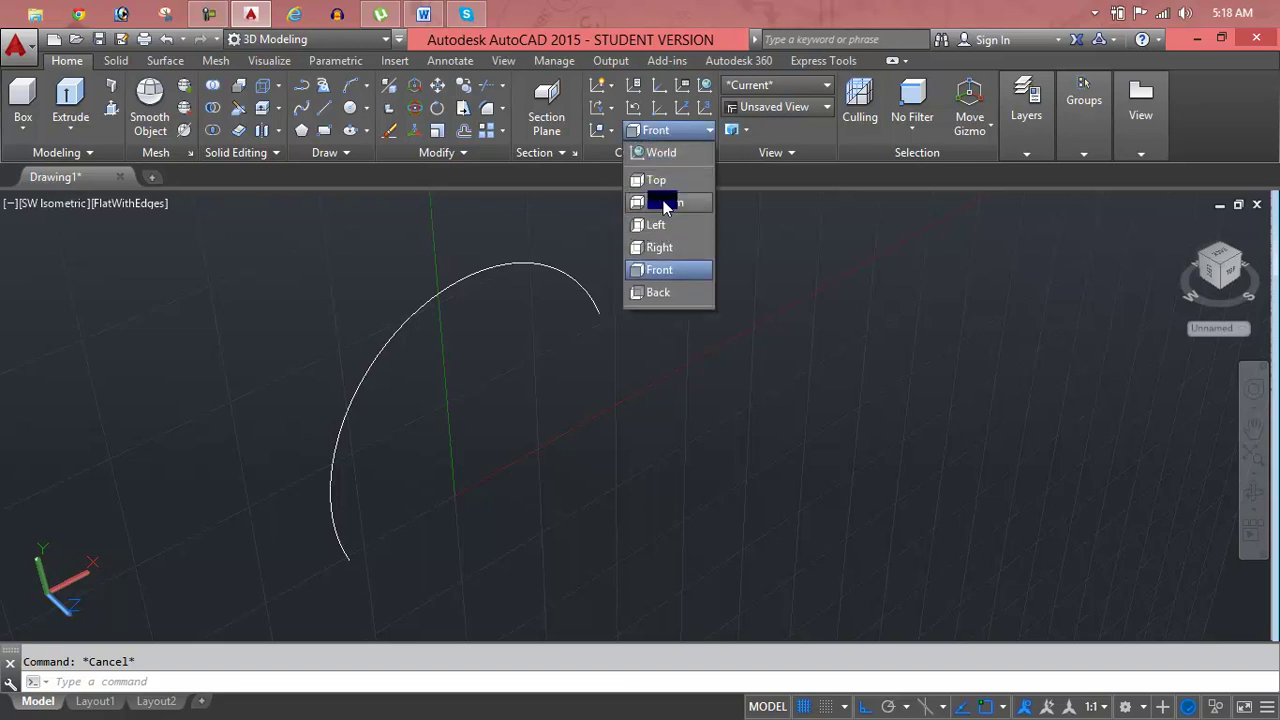
# Switch the UCS to Bottom and draw a square near the arc's upper end.
pyautogui.click(660, 205)
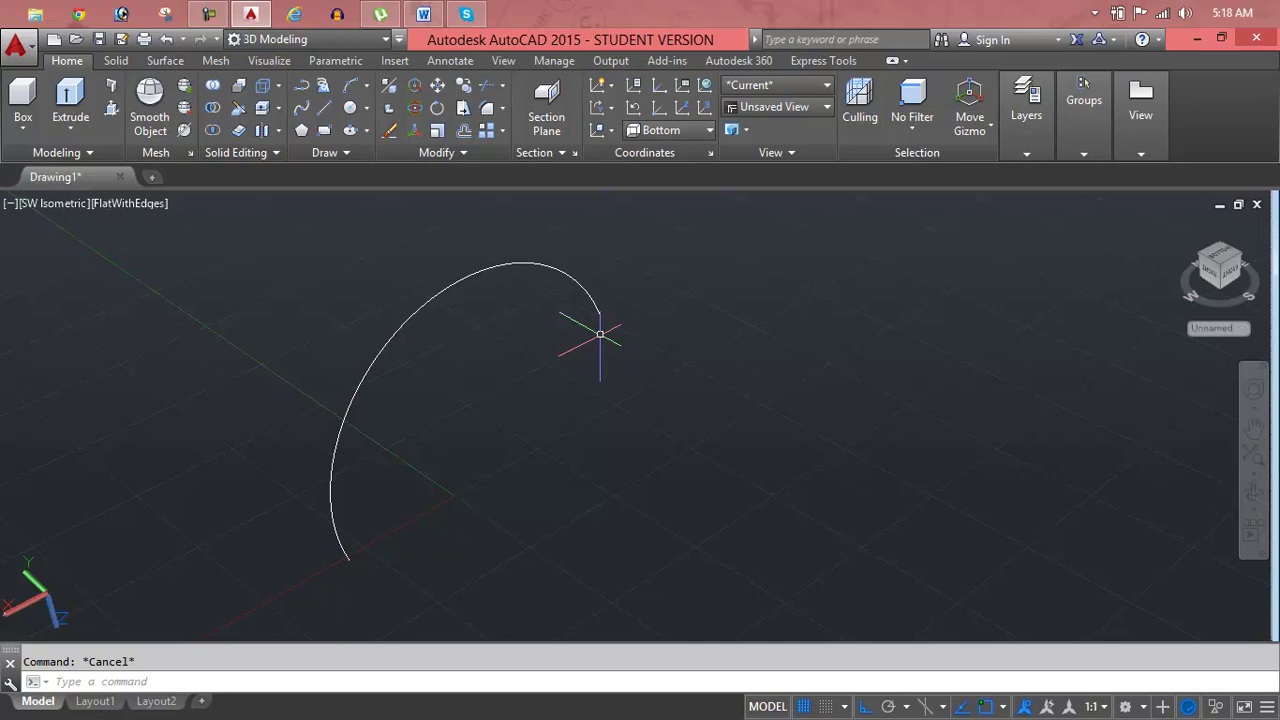
pyautogui.write('r ')
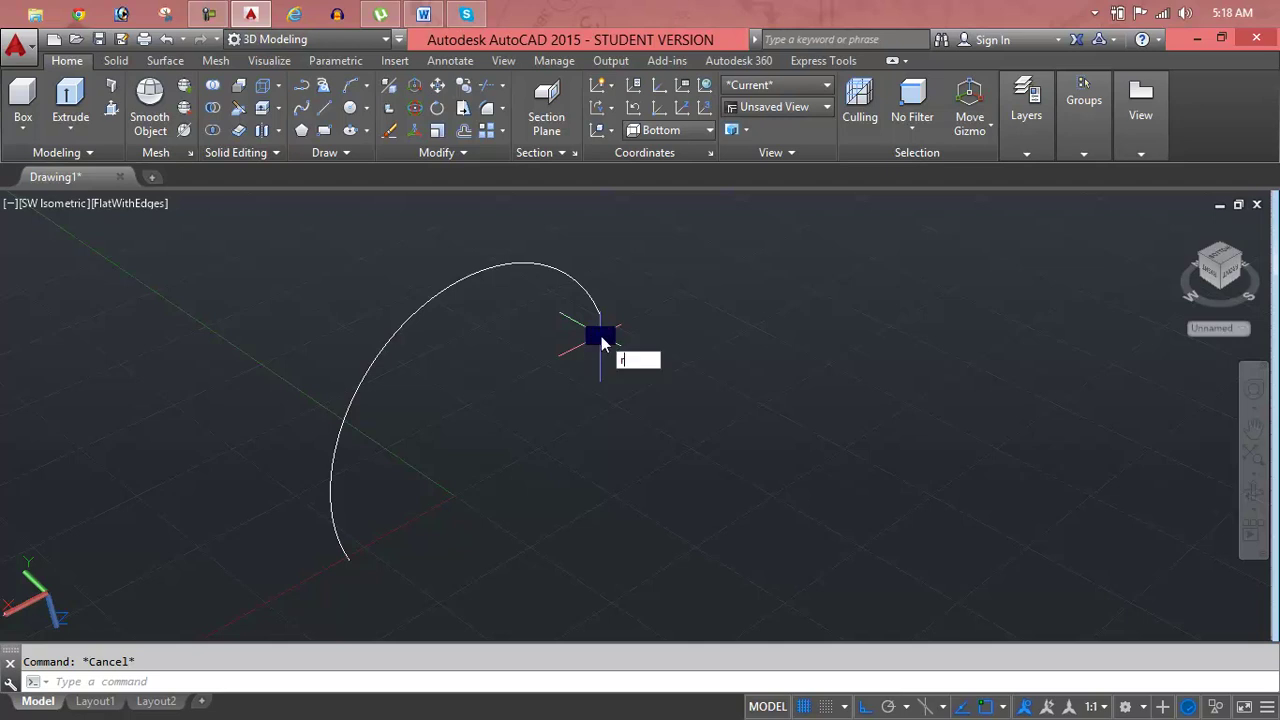
pyautogui.write('c')
pyautogui.press('Return')
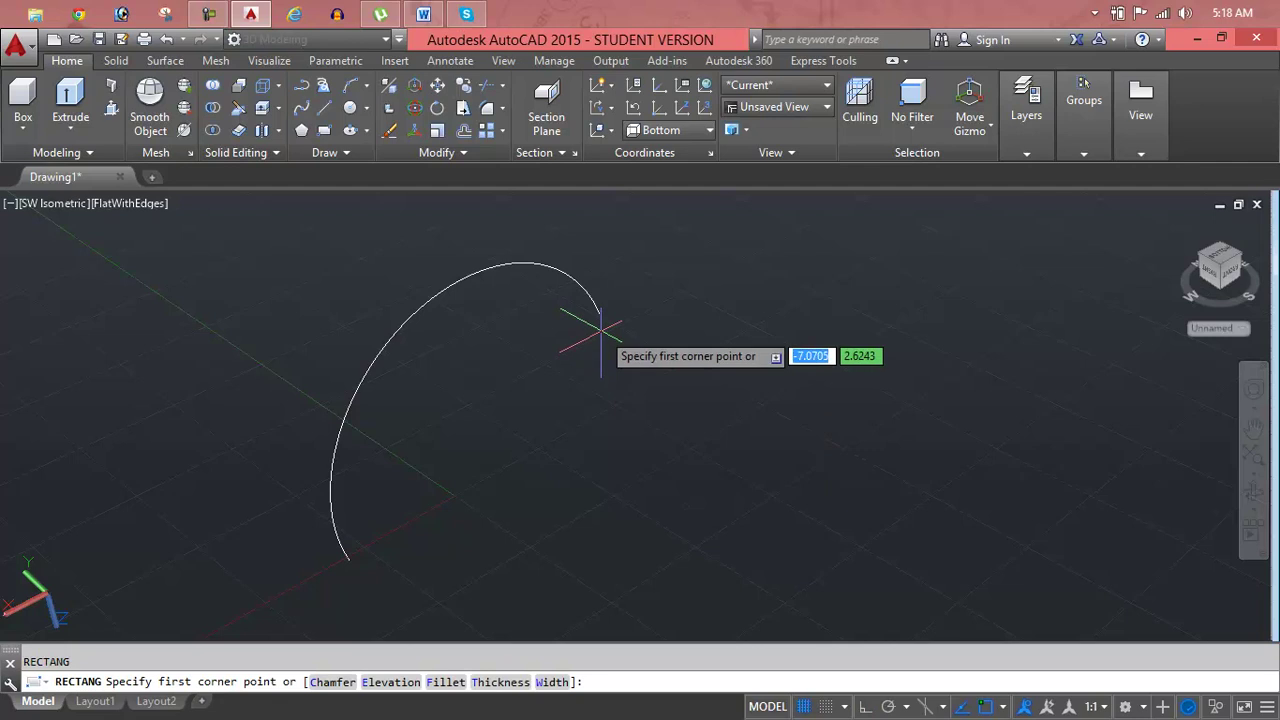
pyautogui.click(602, 327)
pyautogui.click(697, 336)
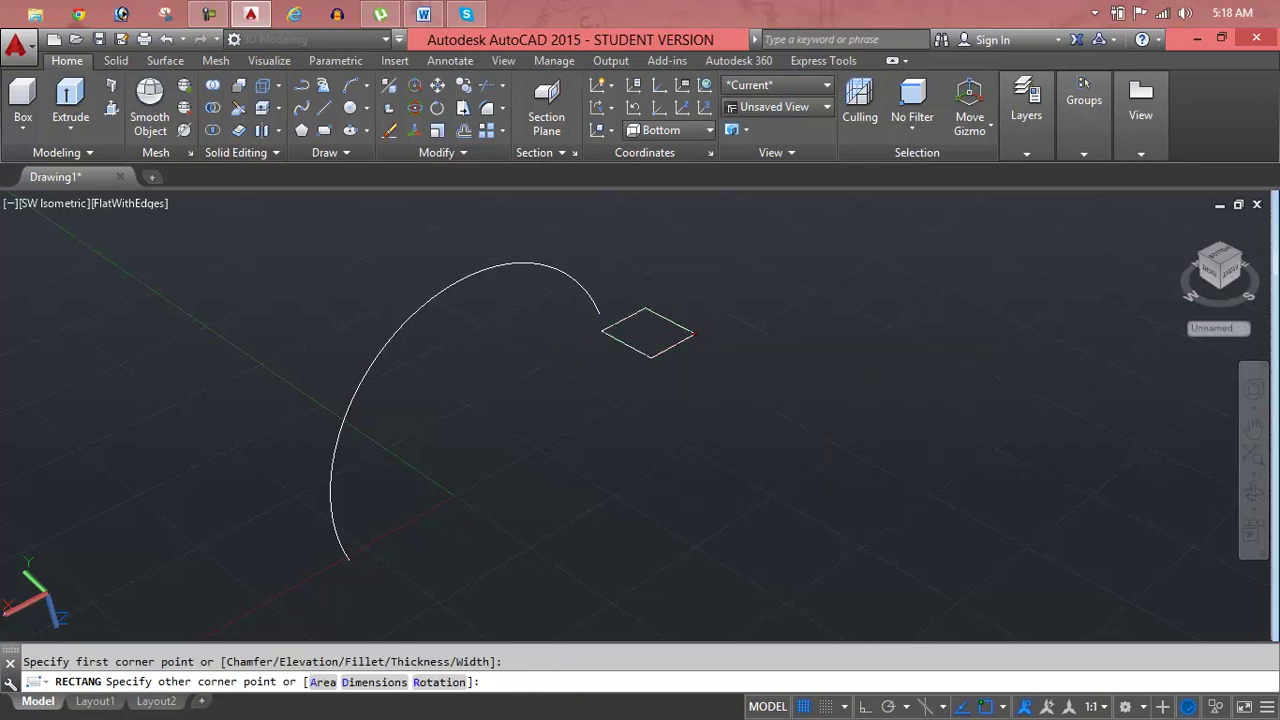
pyautogui.scroll(2, 642, 405)
pyautogui.scroll(2, 623, 309)
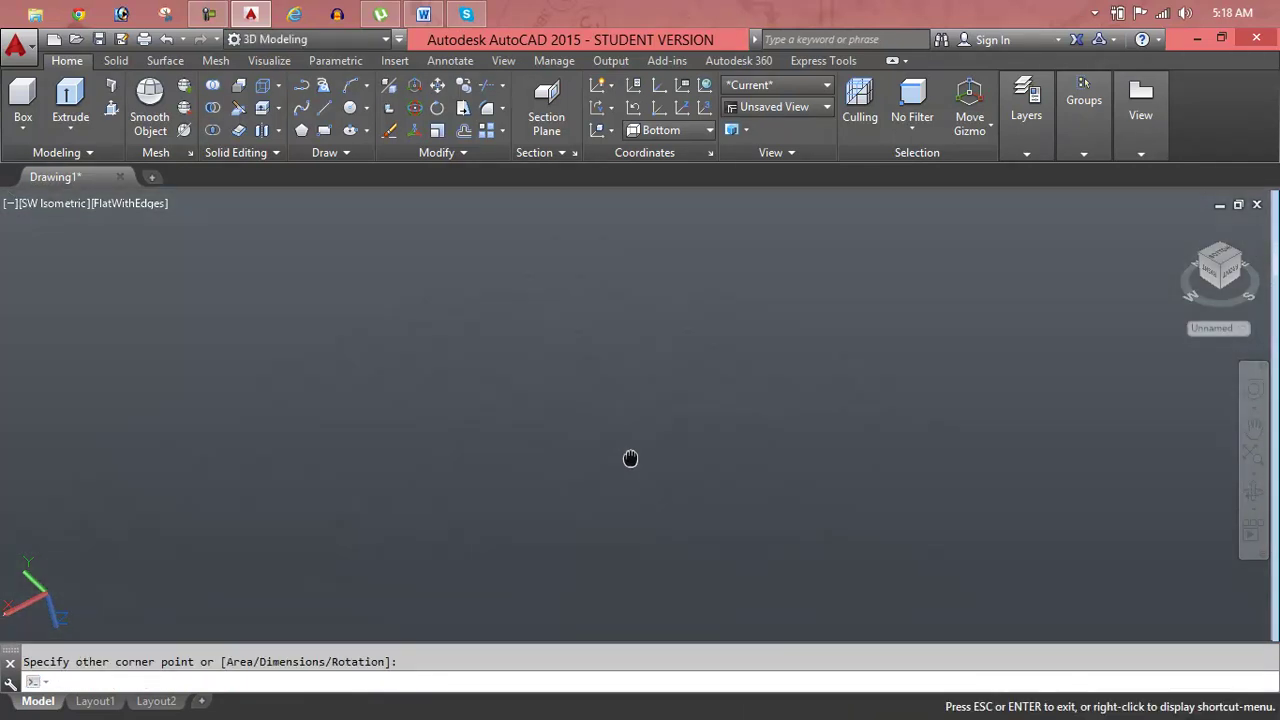
pyautogui.moveTo(631, 471); pyautogui.dragTo(692, 379, button='middle')
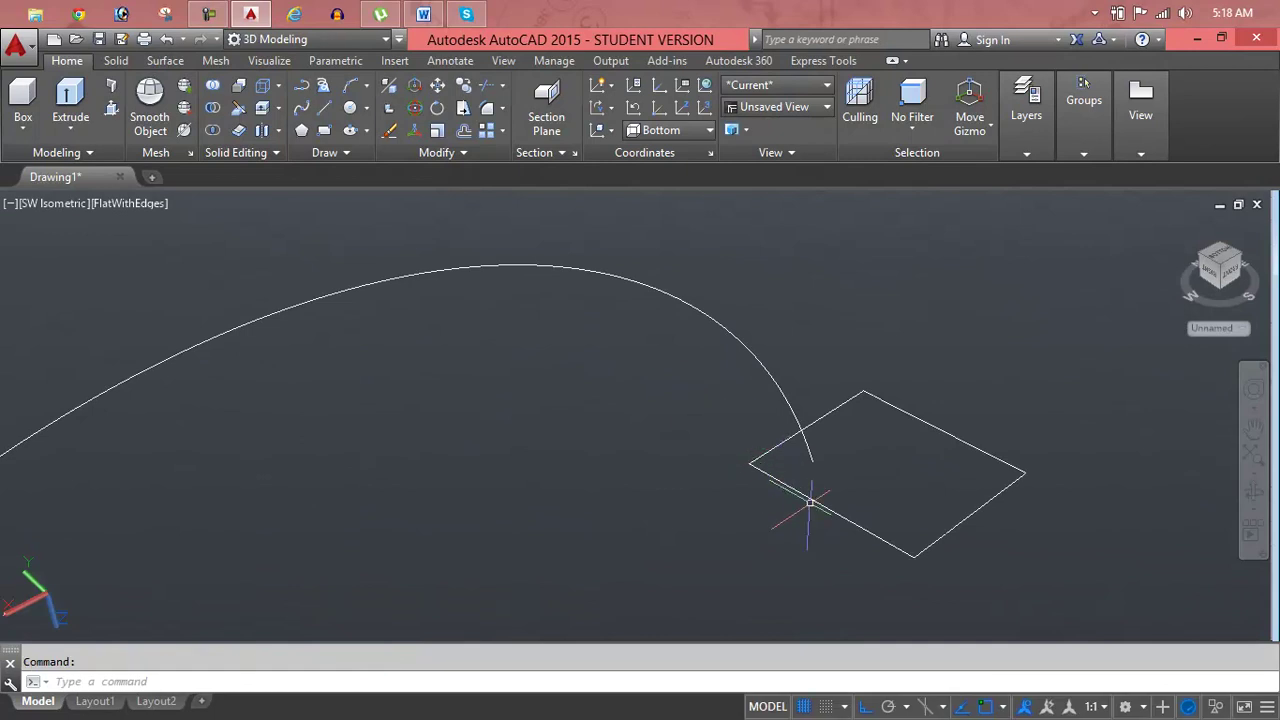
pyautogui.write('m')
pyautogui.press('Return')
# Move the square so its centre sits on the arc's upper endpoint.
pyautogui.click(909, 555)
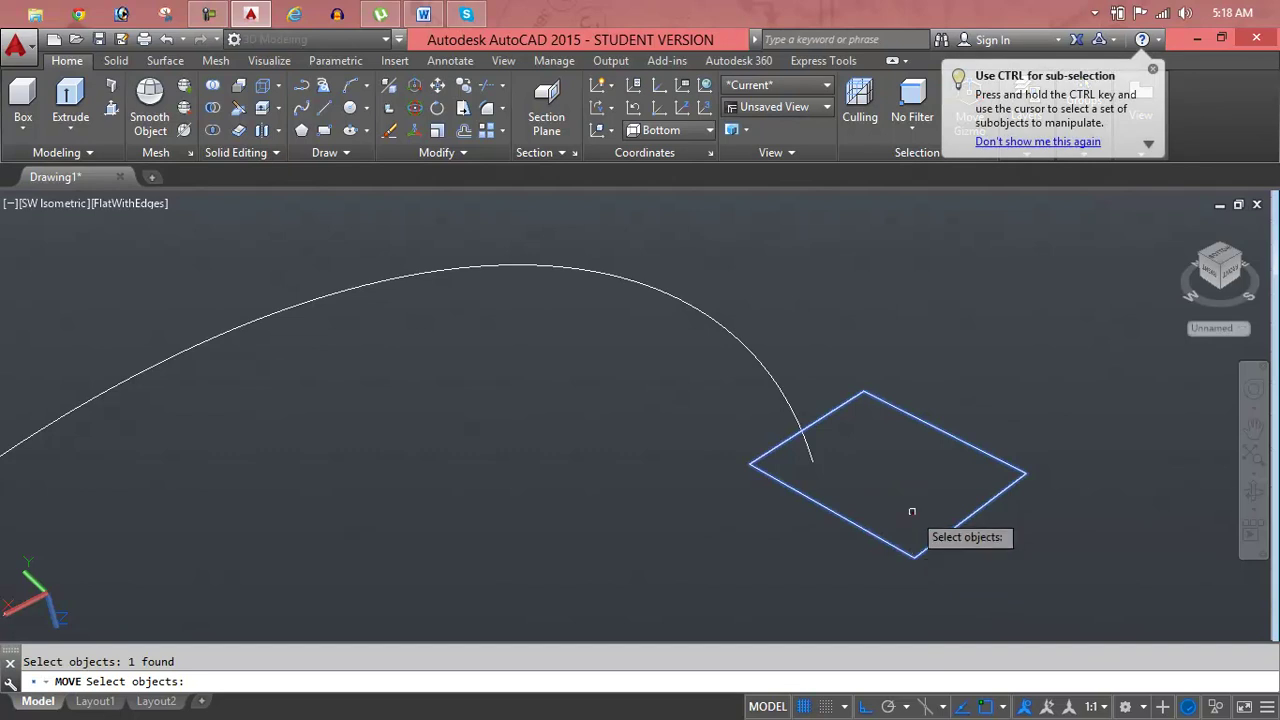
pyautogui.press('Return')
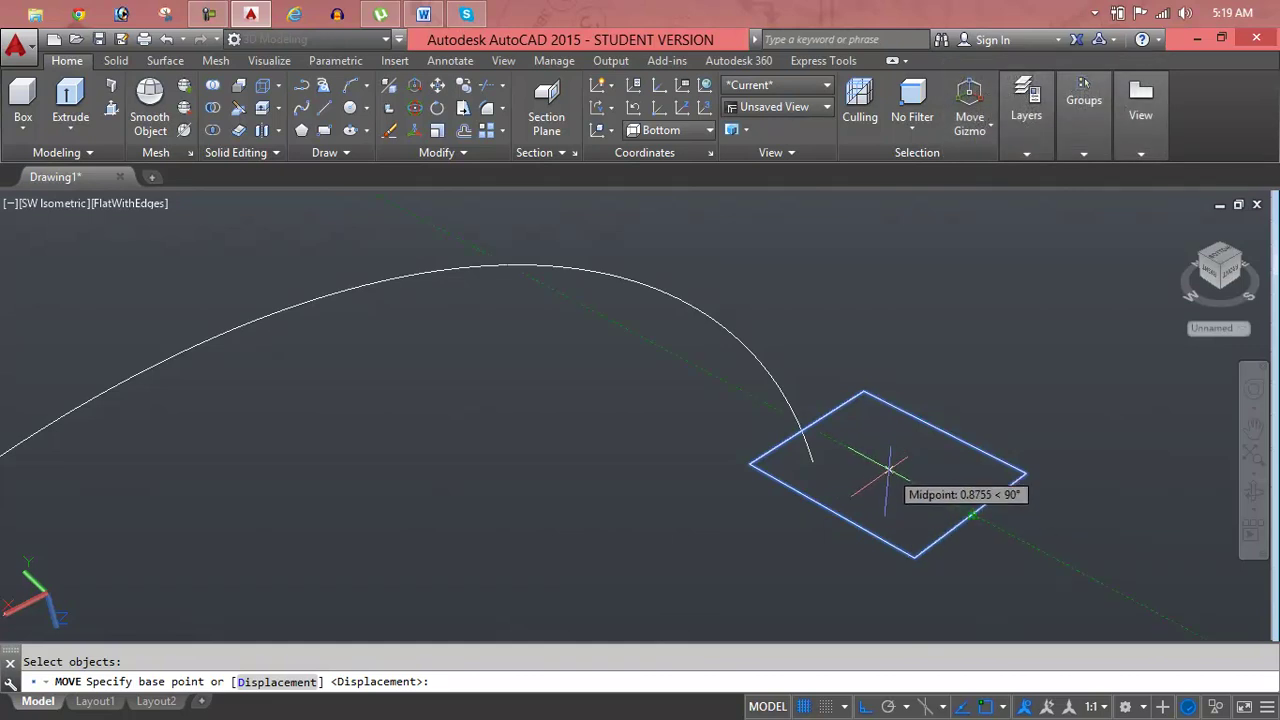
pyautogui.click(886, 467)
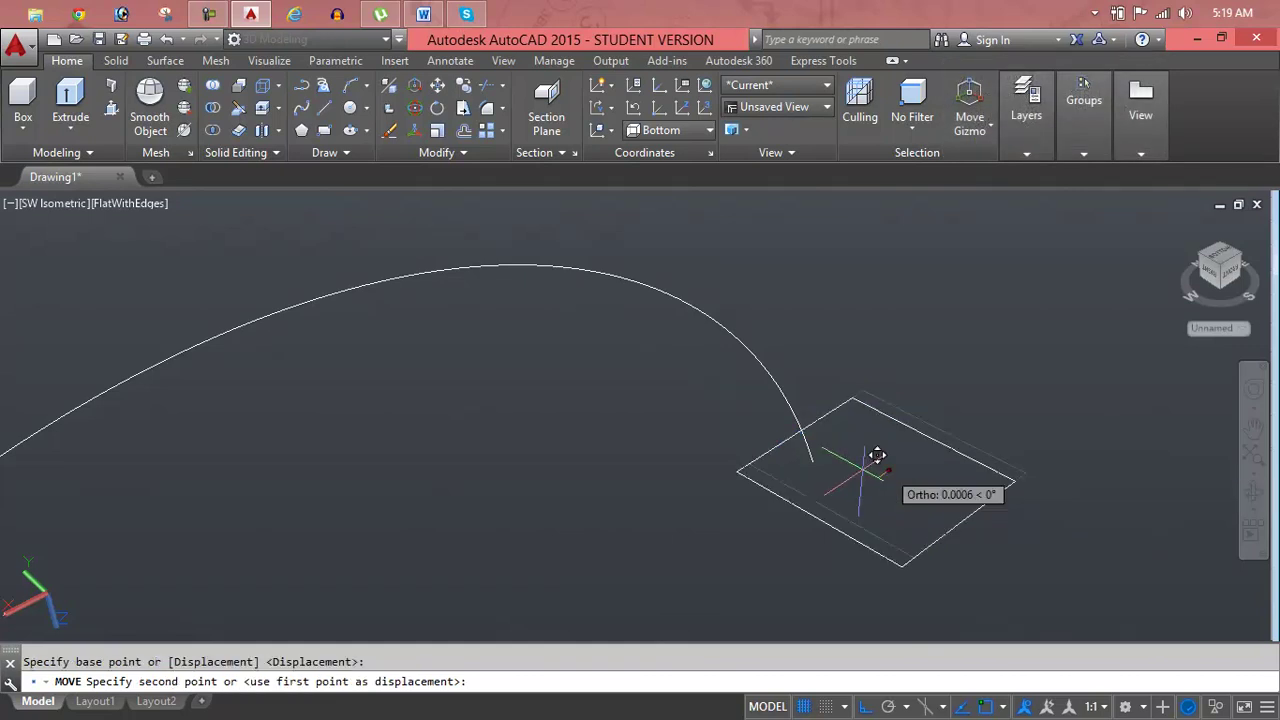
pyautogui.click(813, 459)
pyautogui.keyDown('shift'); pyautogui.moveTo(857, 508); pyautogui.dragTo(855, 455, button='middle'); pyautogui.keyUp('shift')
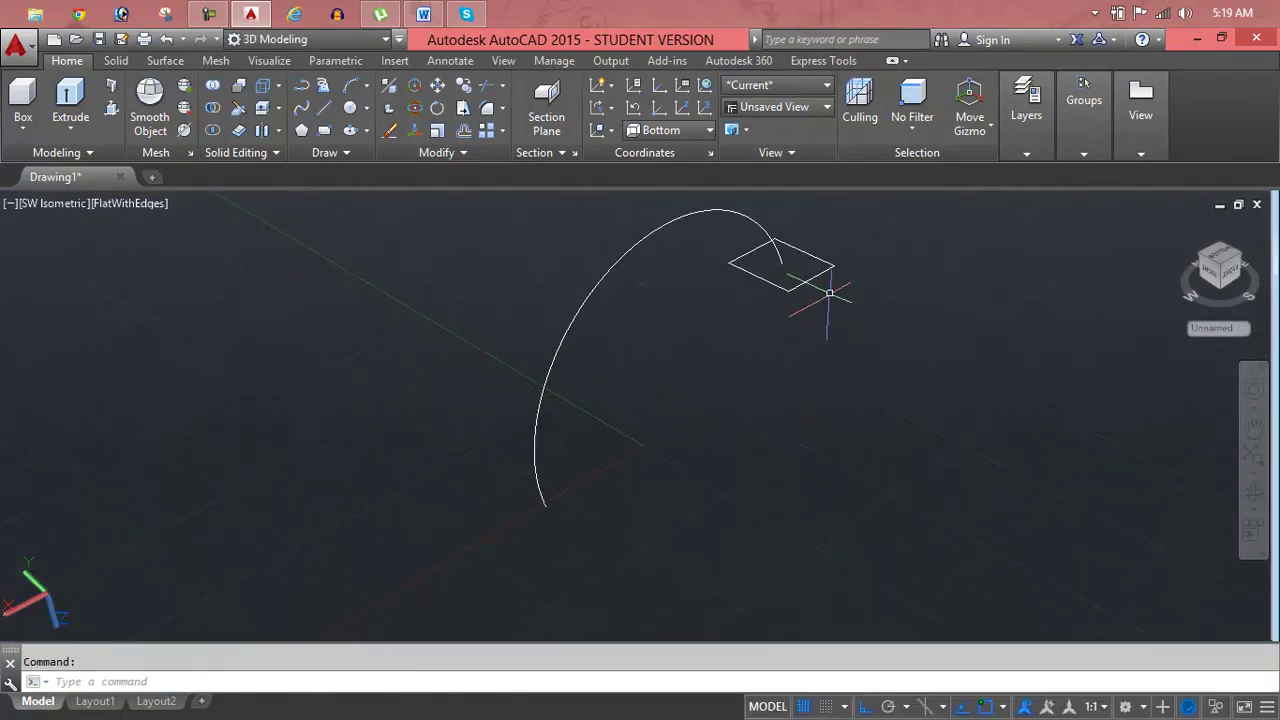
pyautogui.scroll(5, 581, 495)
pyautogui.scroll(-3, 560, 491)
pyautogui.scroll(-2, 829, 200)
pyautogui.press('Escape')
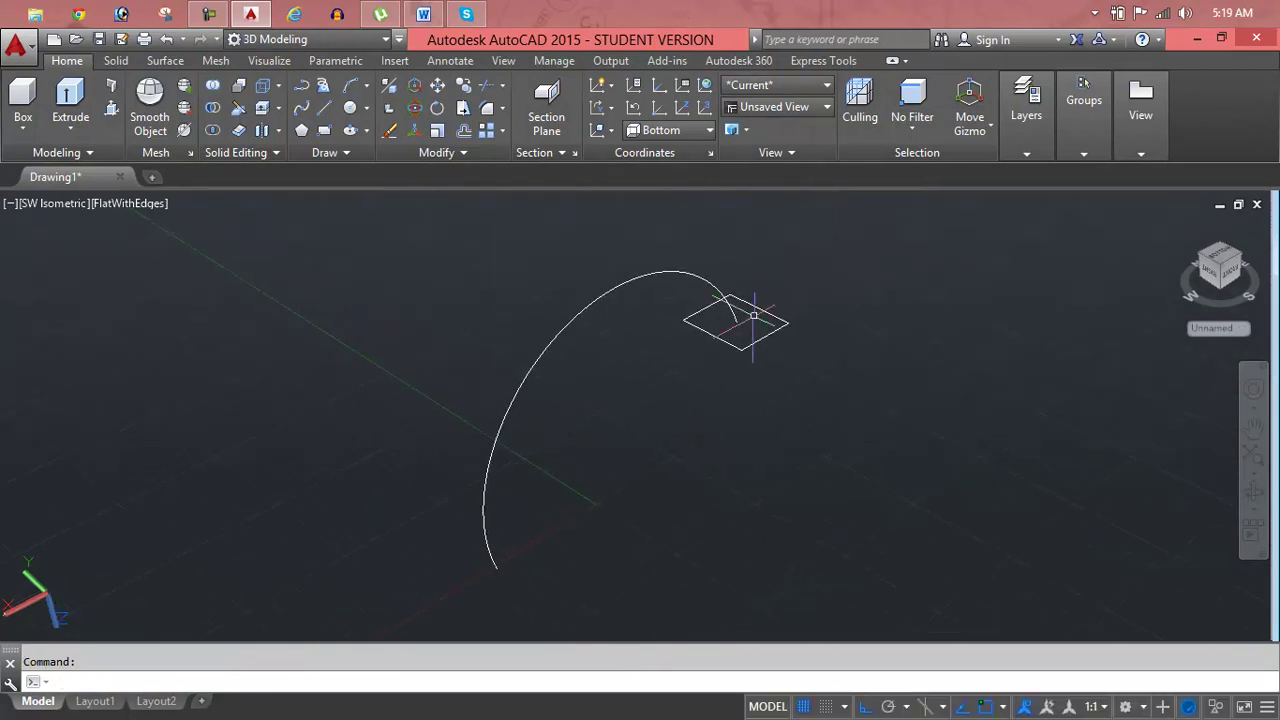
pyautogui.scroll(4, 749, 309)
pyautogui.scroll(-2, 817, 263)
pyautogui.moveTo(817, 263); pyautogui.dragTo(598, 366, button='middle')
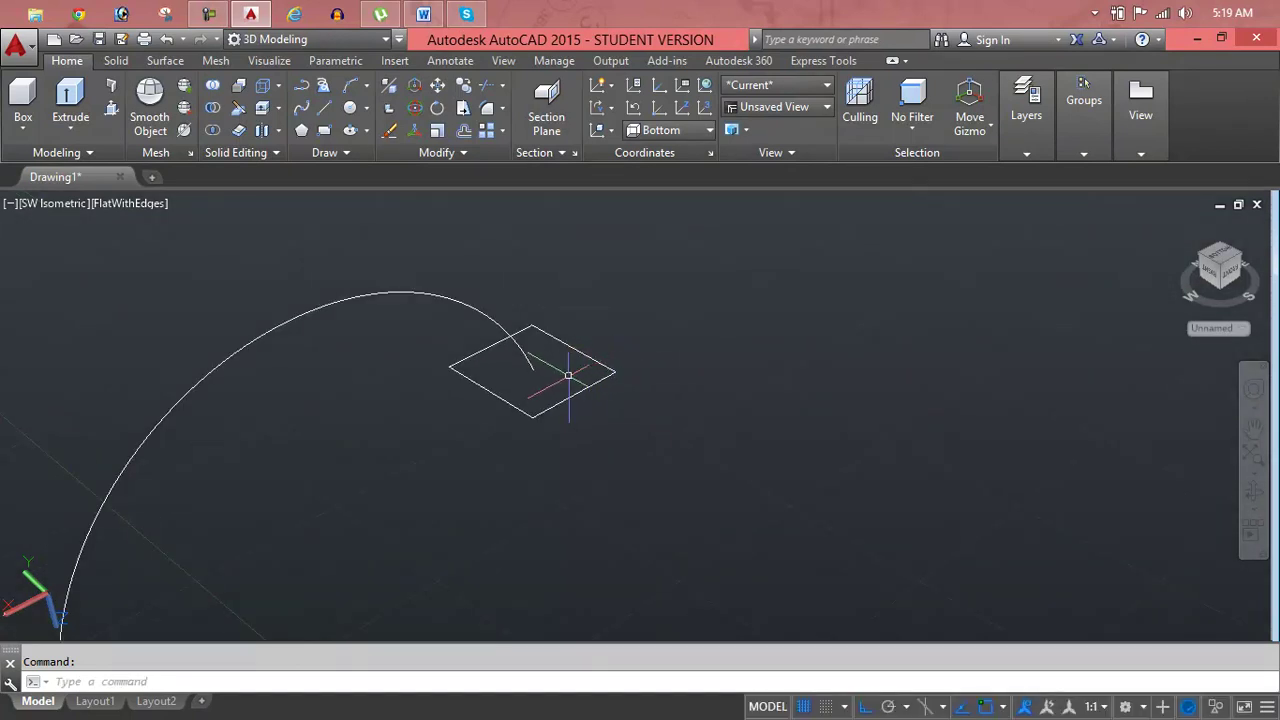
# Pull one edge of the square inward with its grip to resize it.
pyautogui.click(577, 390)
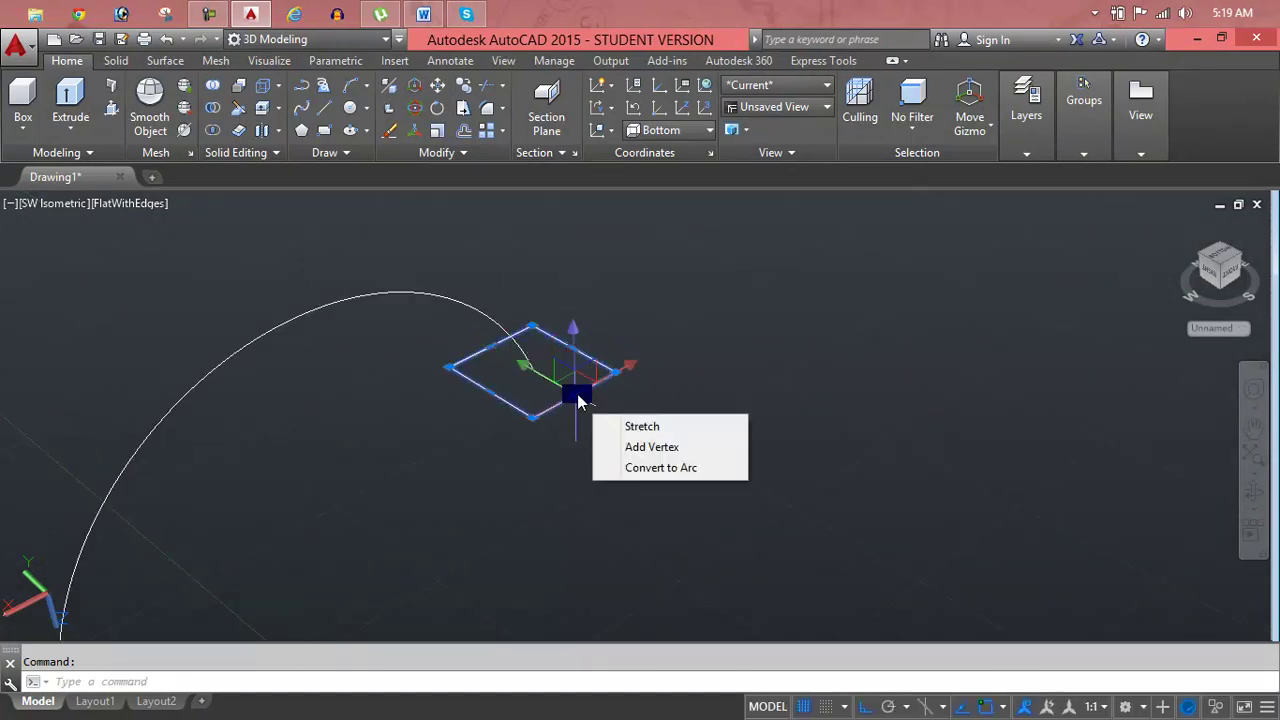
pyautogui.click(574, 394)
pyautogui.click(555, 383)
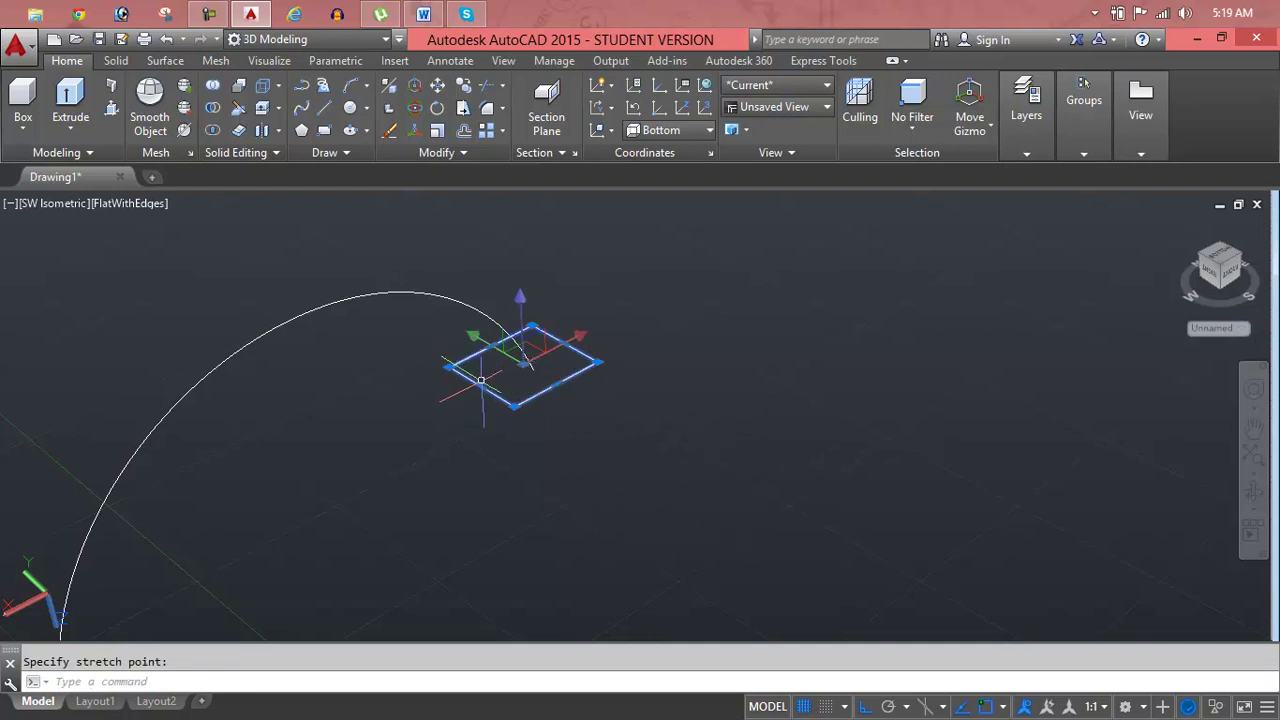
pyautogui.click(480, 385)
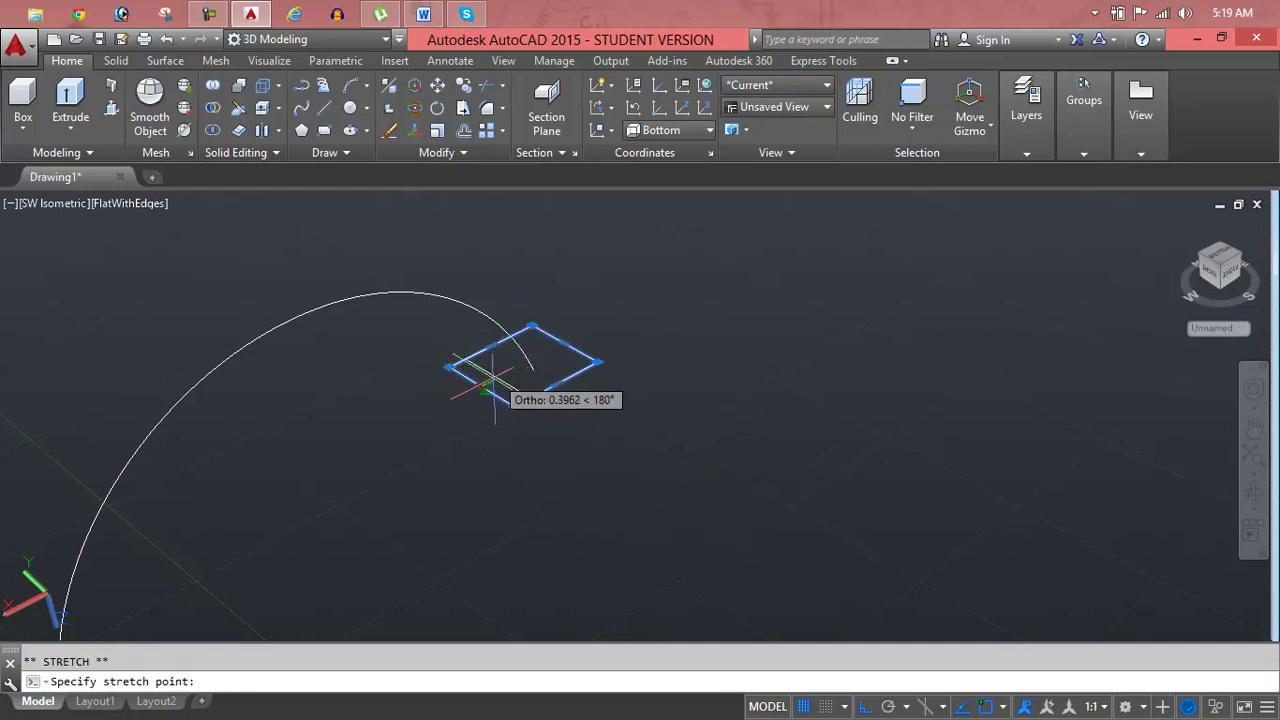
pyautogui.press('Escape')
pyautogui.scroll(-2, 582, 410)
pyautogui.moveTo(580, 413); pyautogui.dragTo(629, 371, button='middle')
pyautogui.scroll(3, 537, 457)
pyautogui.moveTo(537, 457); pyautogui.dragTo(600, 444, button='middle')
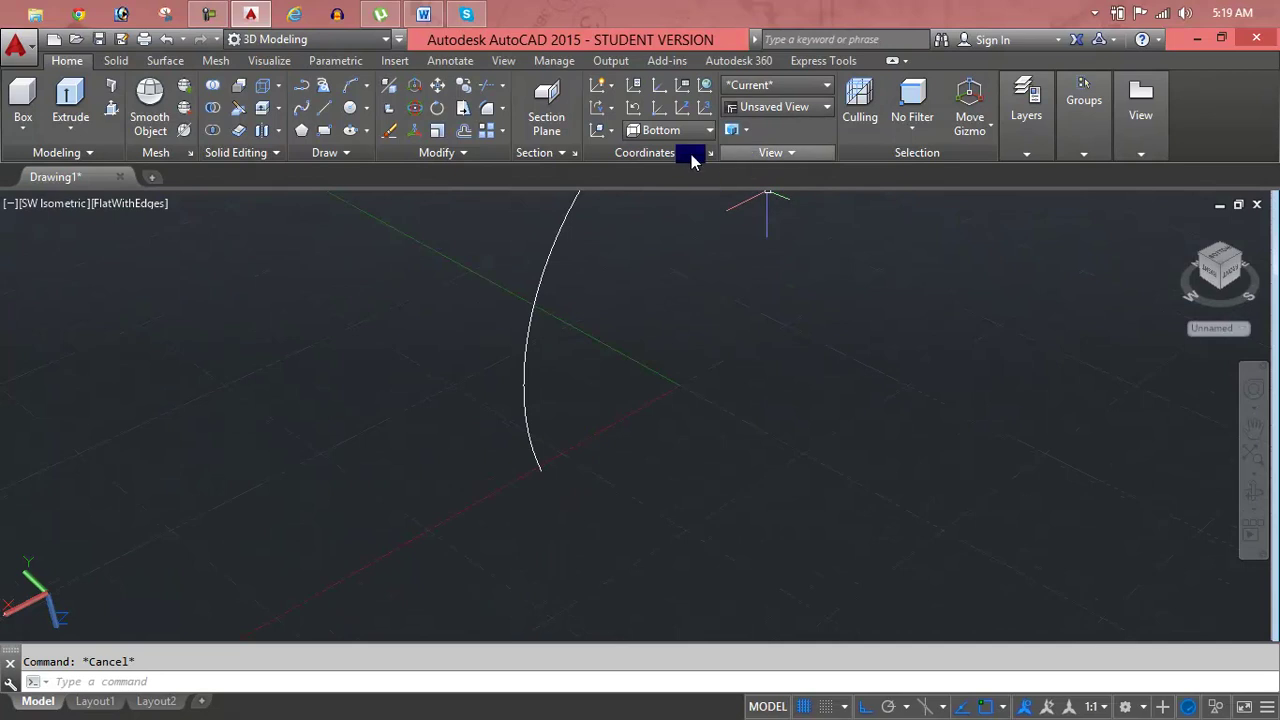
# Return the UCS to World and draw a second square.
pyautogui.click(655, 131)
pyautogui.click(645, 156)
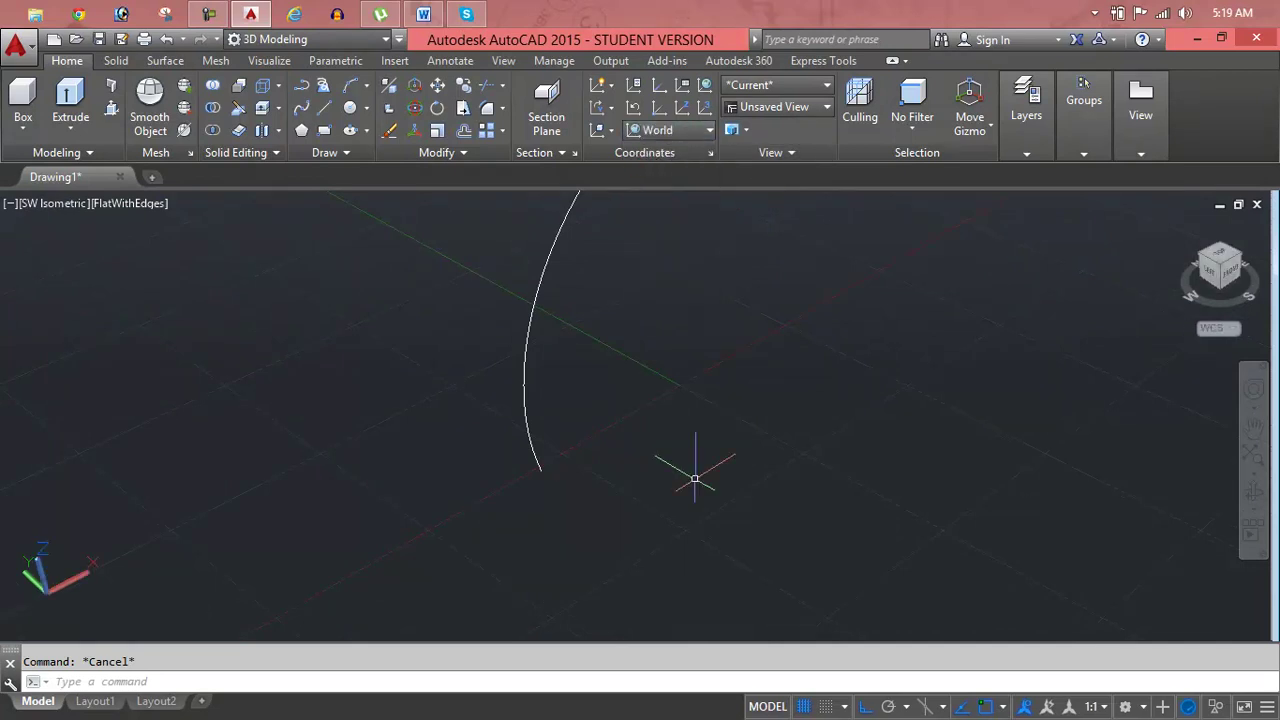
pyautogui.write('re')
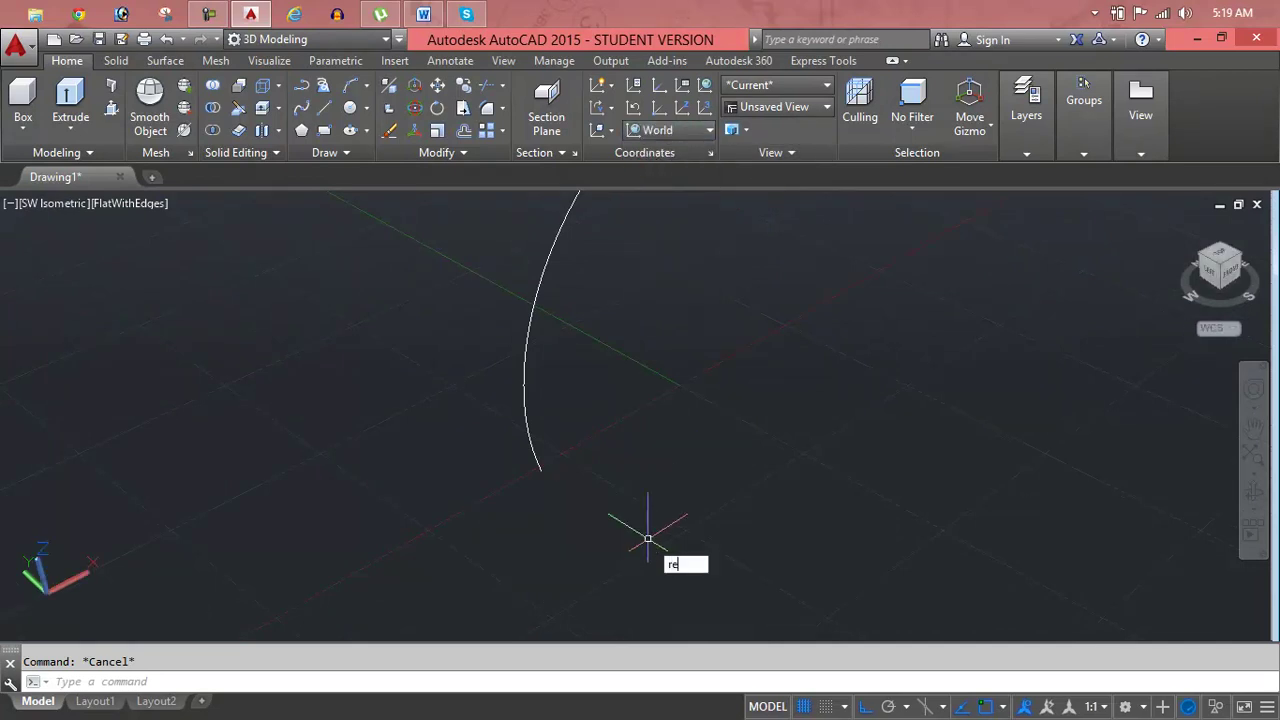
pyautogui.press('Return')
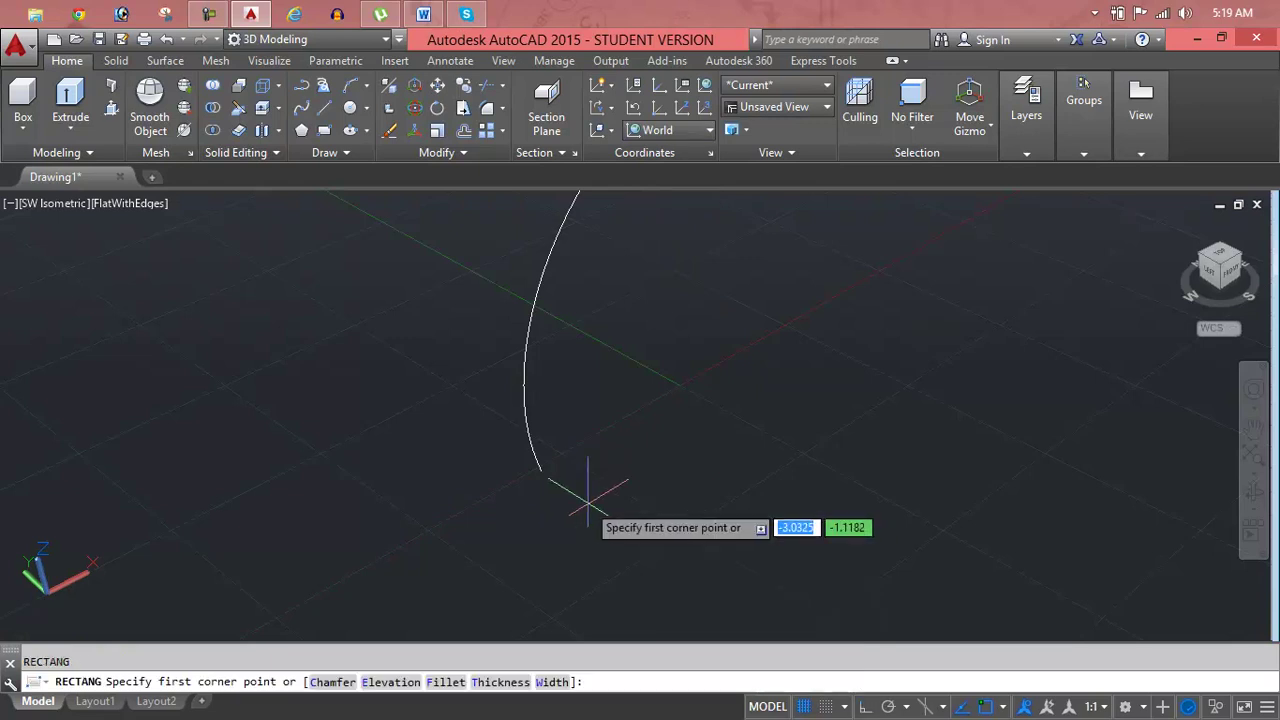
pyautogui.click(533, 486)
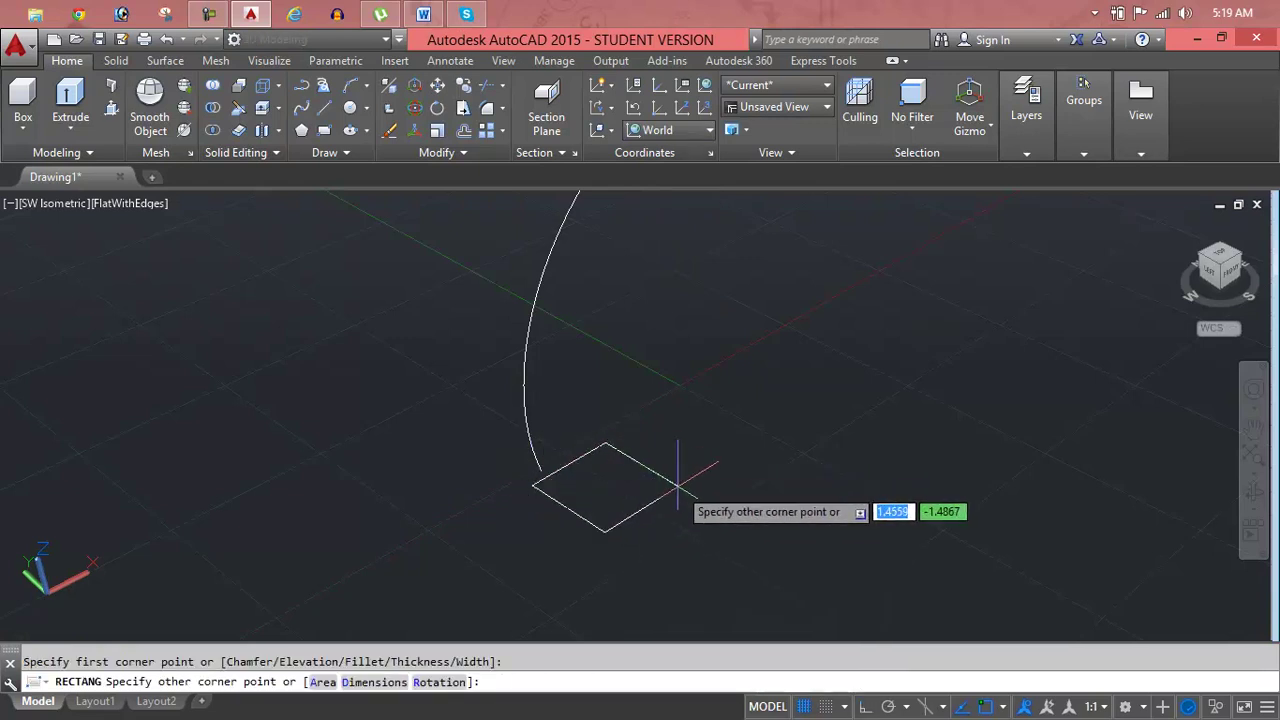
pyautogui.click(697, 490)
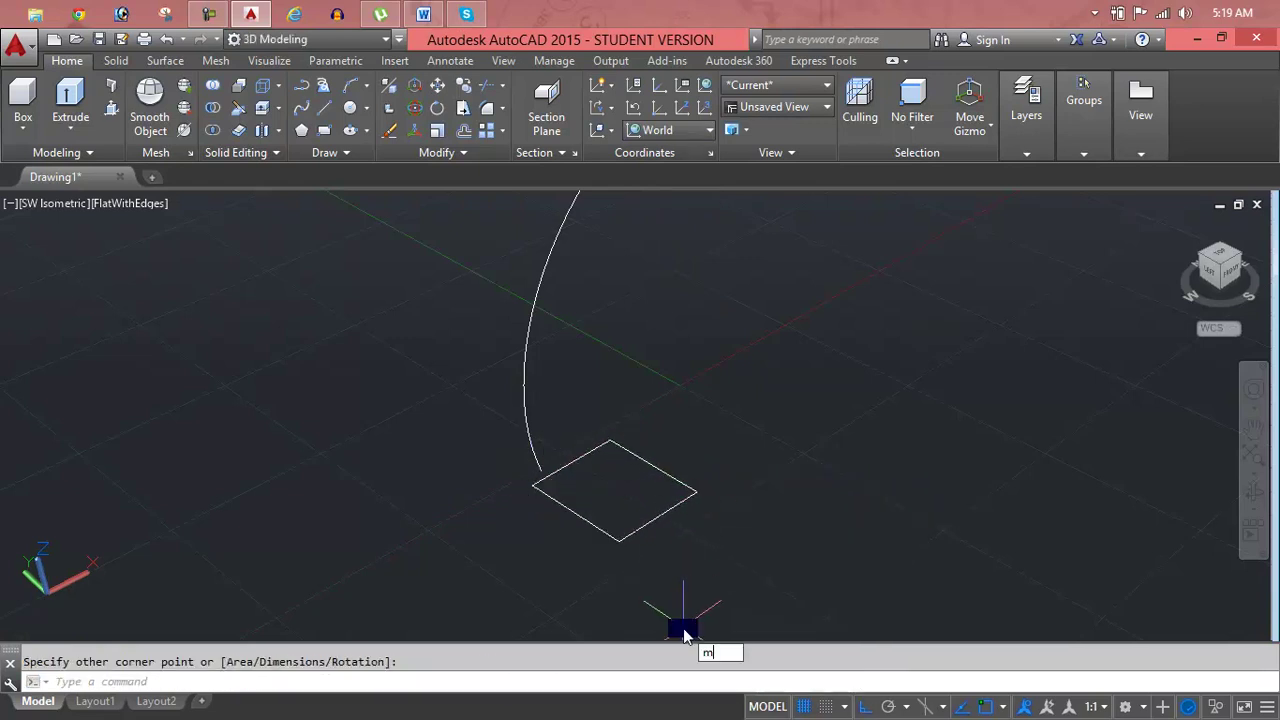
# Move the new square's centre onto the arc's lower endpoint.
pyautogui.write('m')
pyautogui.press('Return')
pyautogui.click(651, 521)
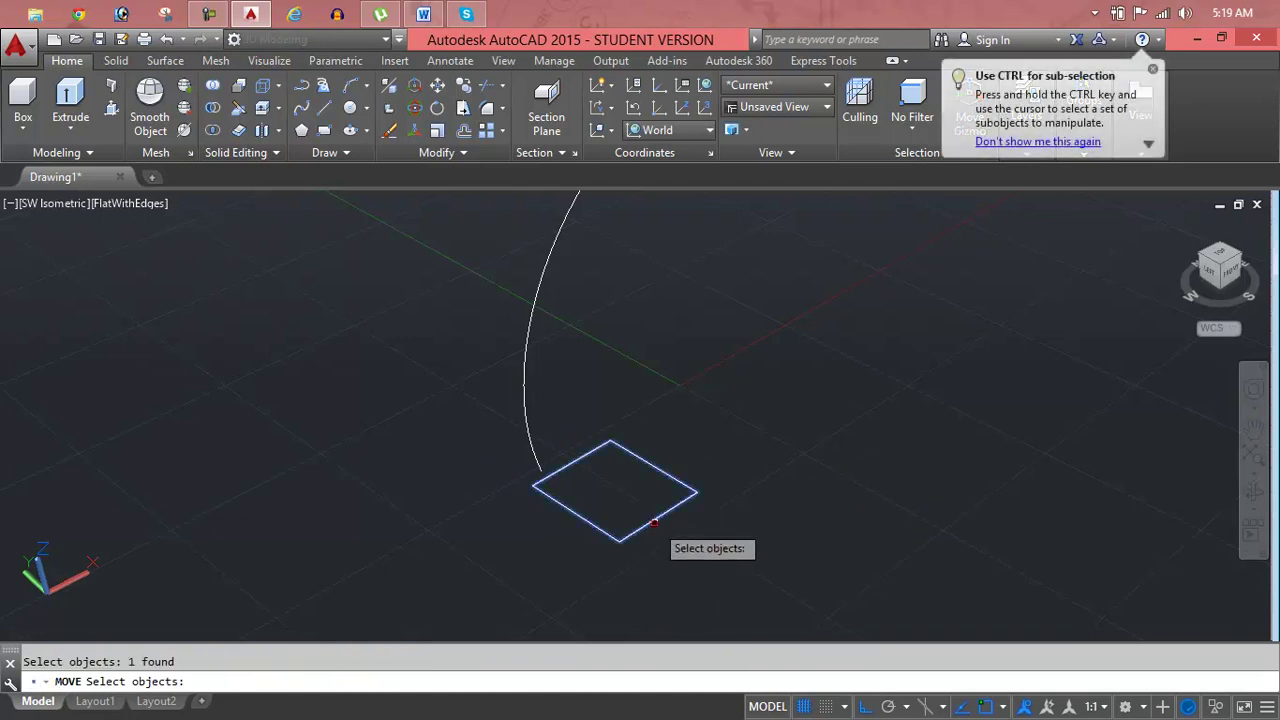
pyautogui.press('Return')
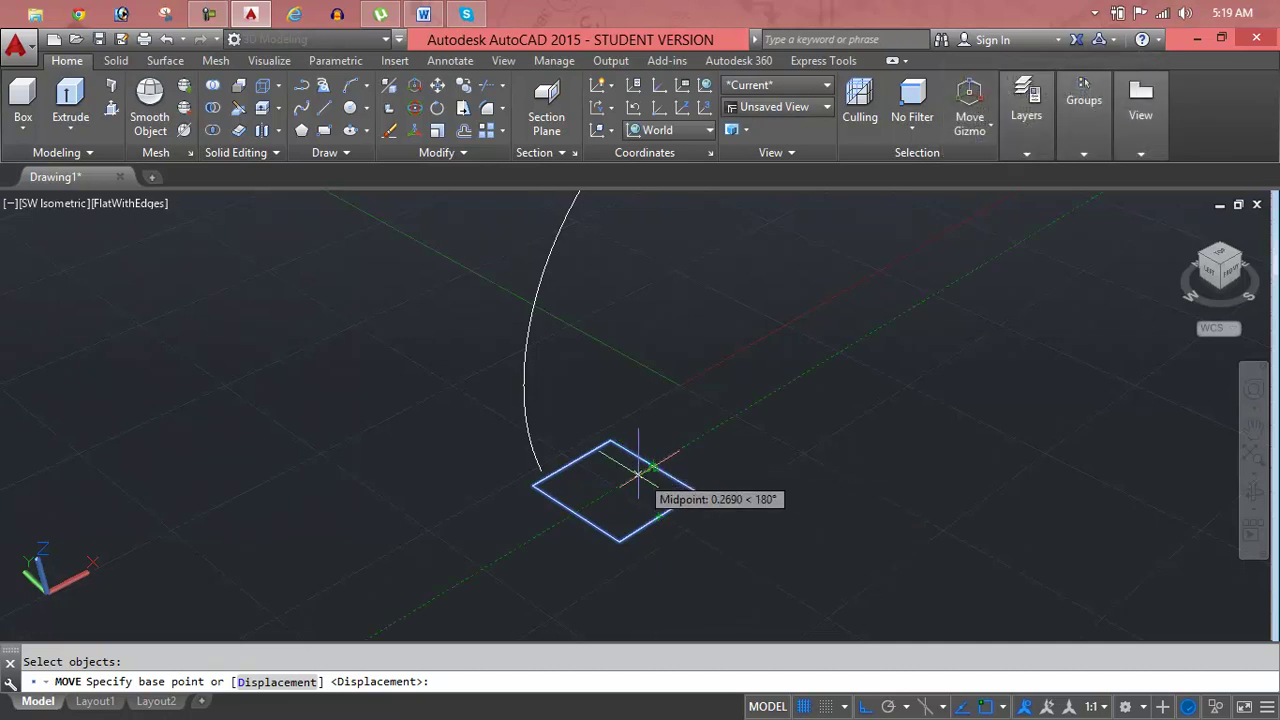
pyautogui.click(609, 487)
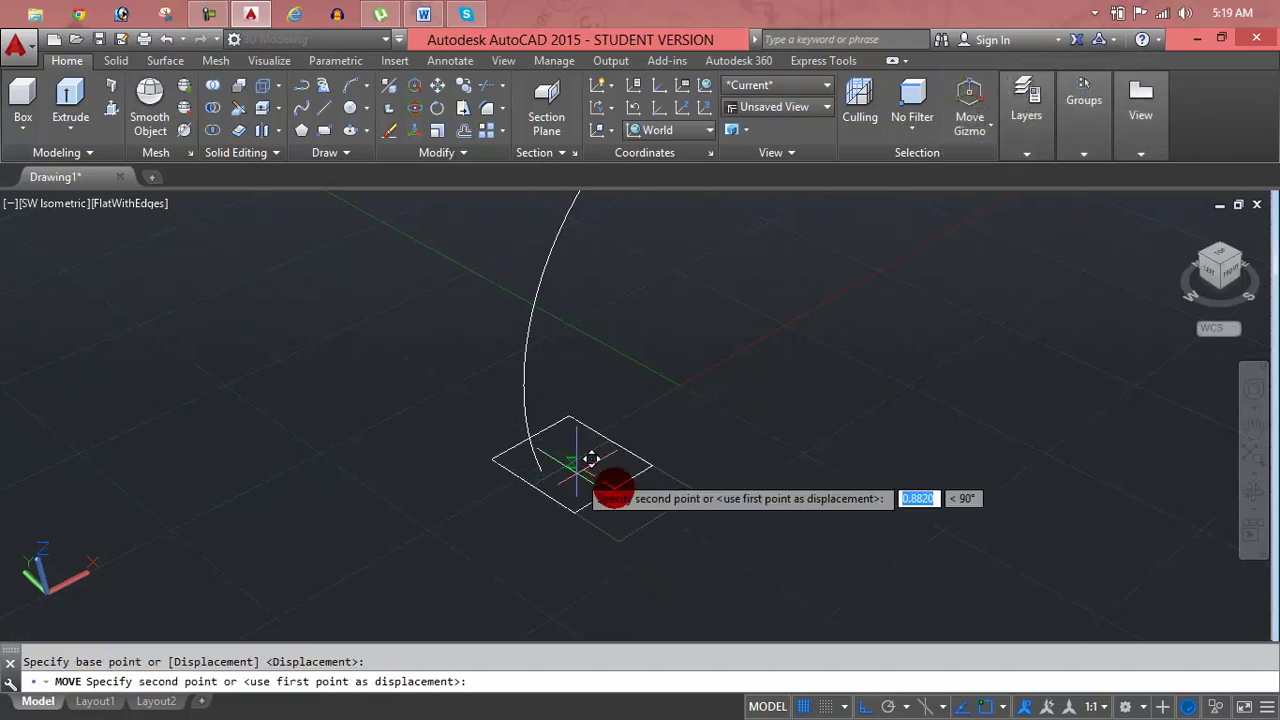
pyautogui.click(540, 470)
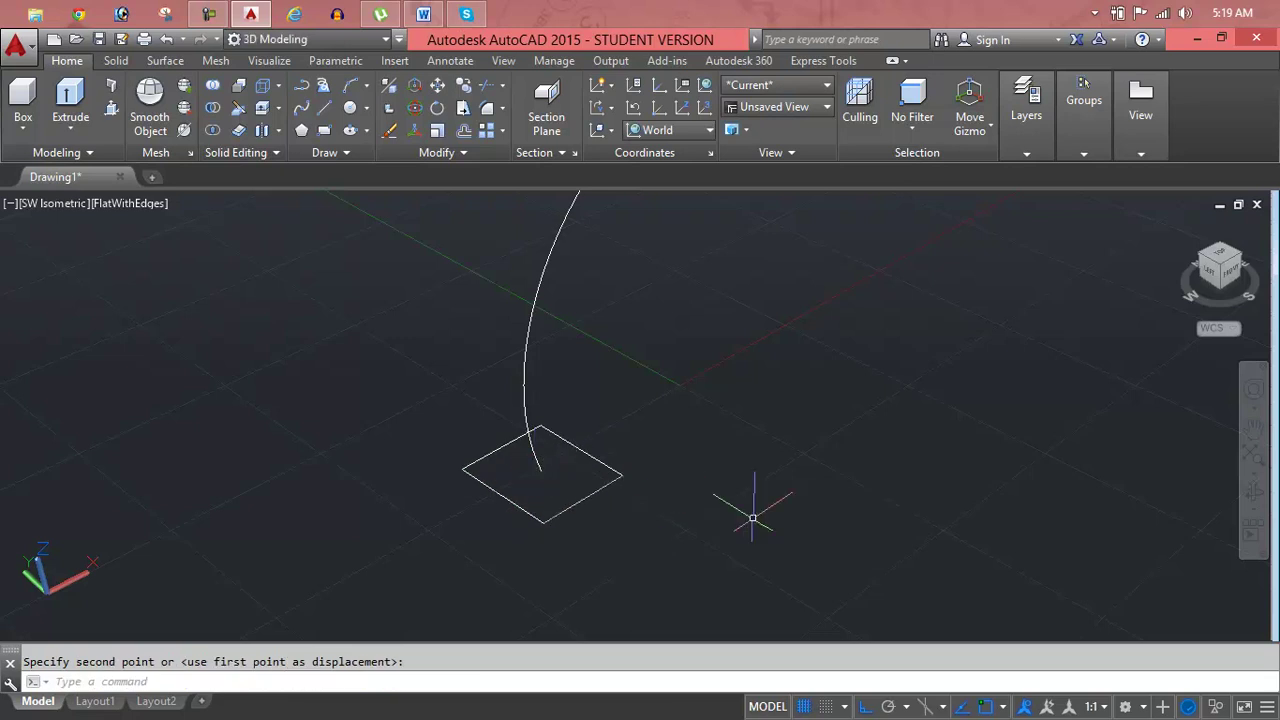
pyautogui.press('Escape')
pyautogui.scroll(-2, 772, 522)
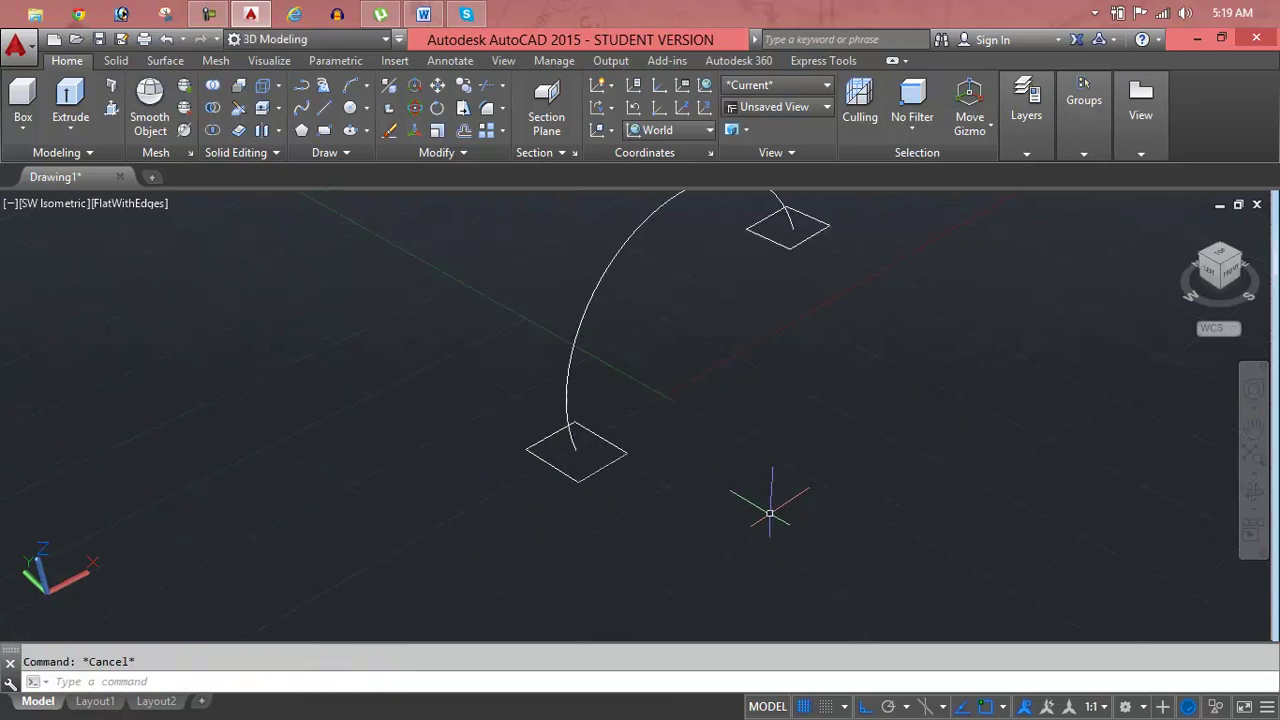
pyautogui.scroll(-2, 595, 370)
pyautogui.moveTo(596, 370); pyautogui.dragTo(572, 380, button='middle')
pyautogui.scroll(1, 580, 370)
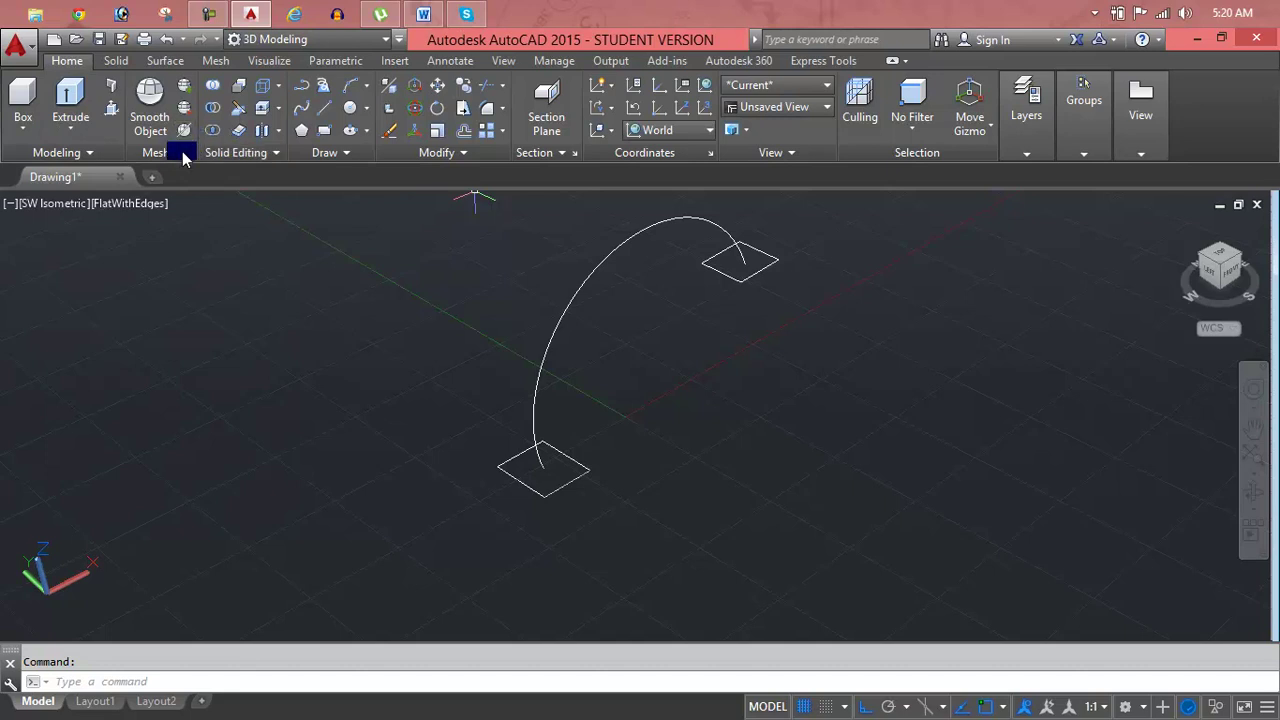
# Loft the lower and upper squares as cross sections, choosing the Path option.
pyautogui.click(76, 136)
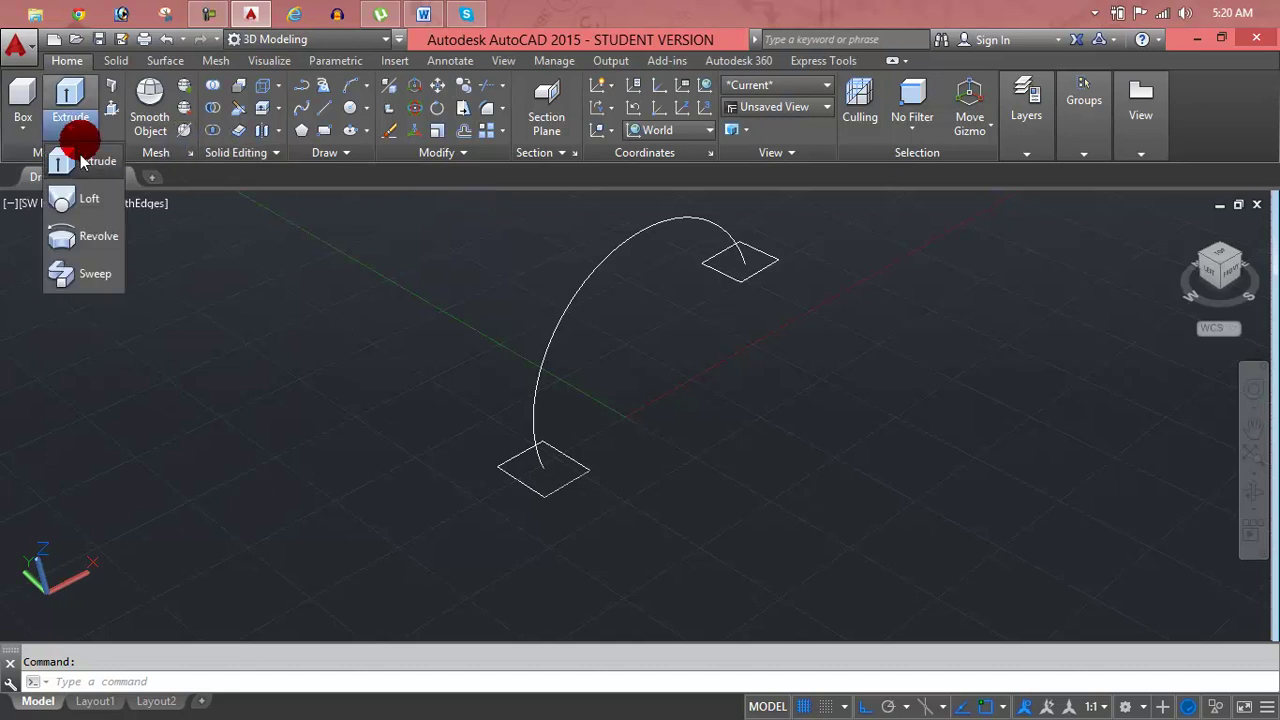
pyautogui.click(94, 205)
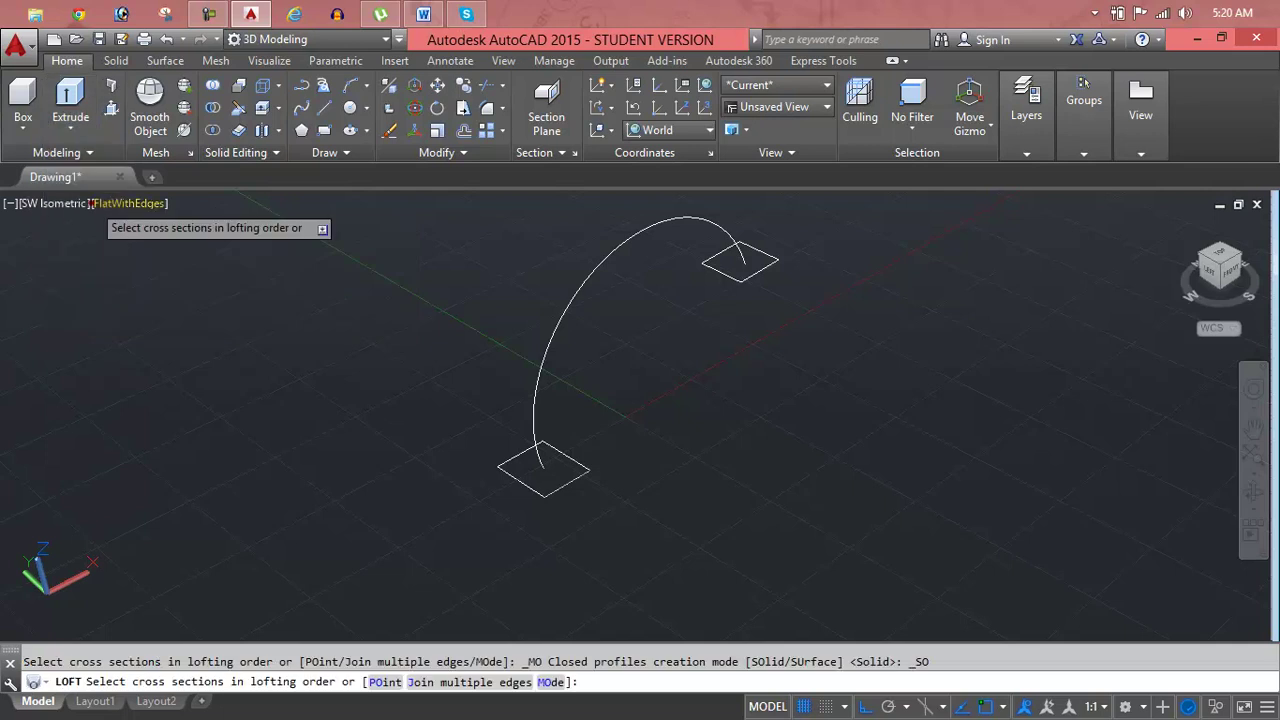
pyautogui.click(576, 459)
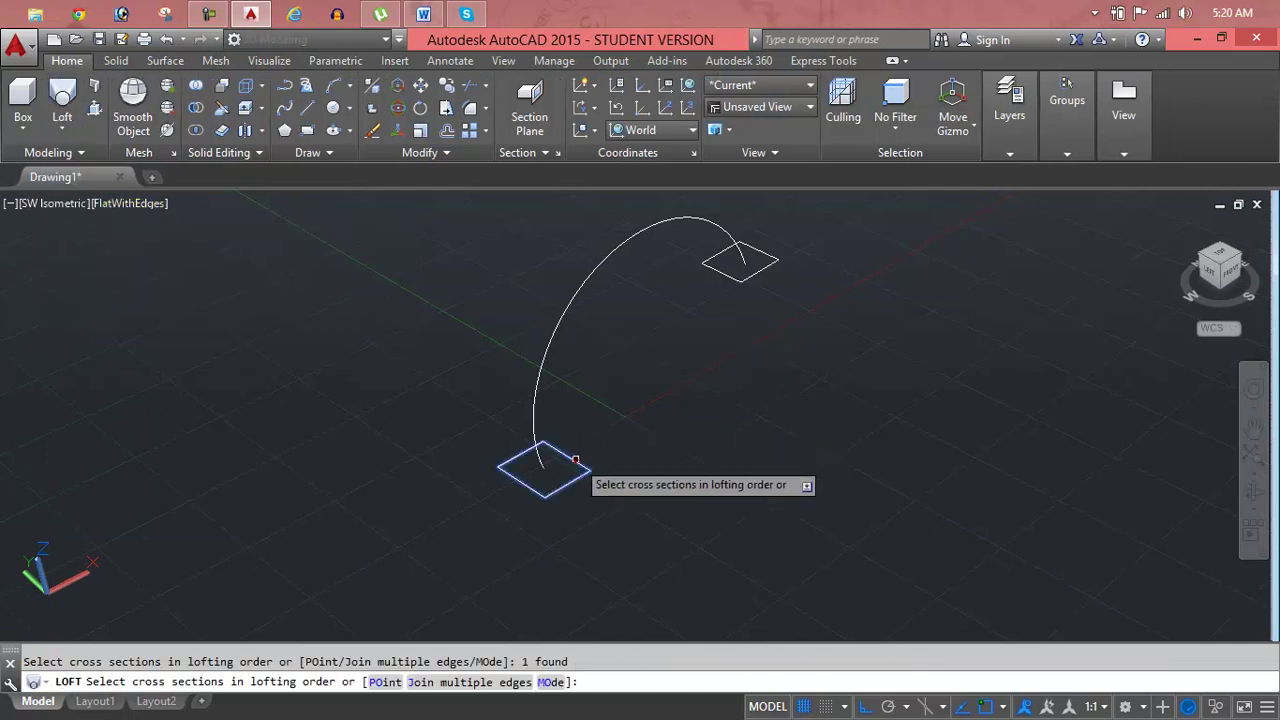
pyautogui.click(712, 265)
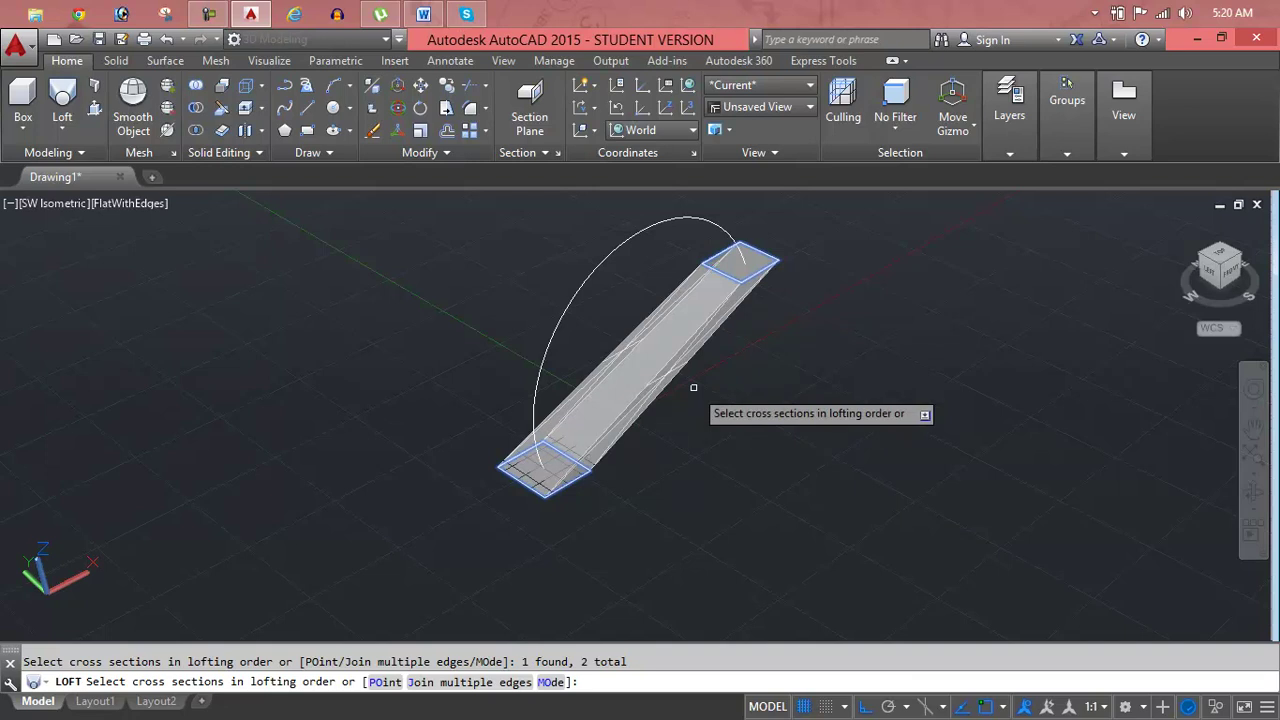
pyautogui.press('Return')
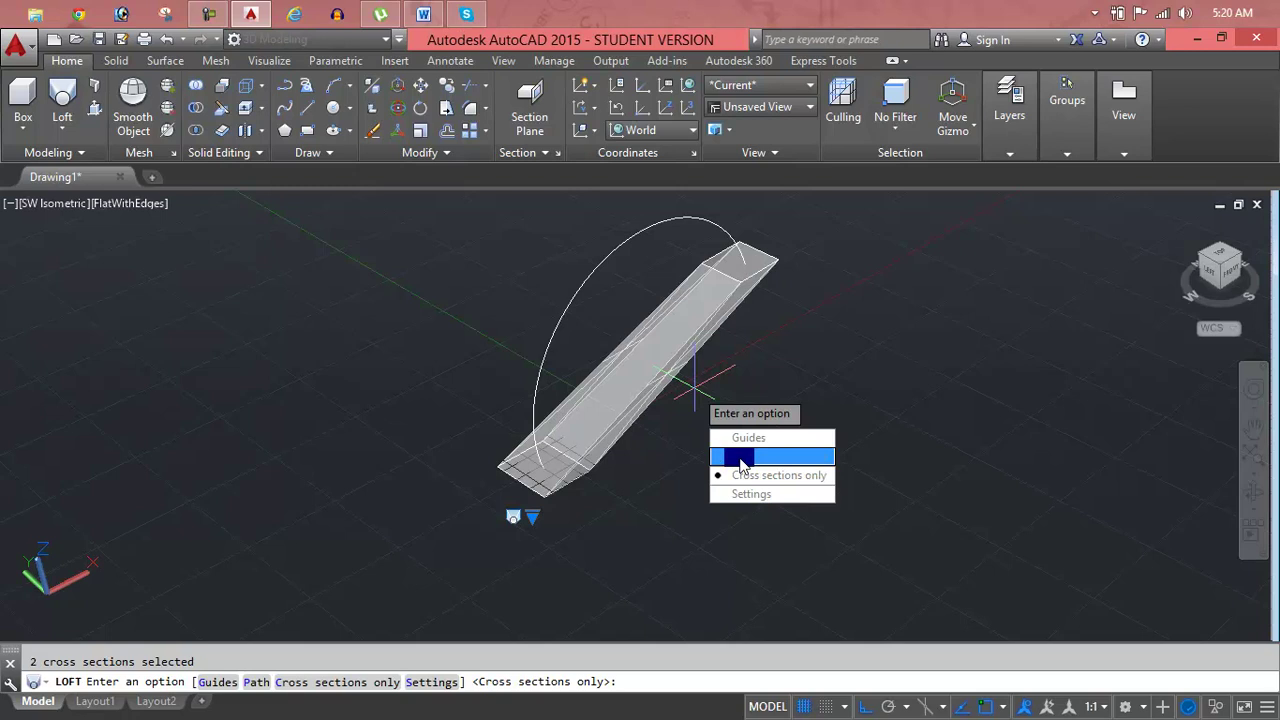
pyautogui.click(741, 456)
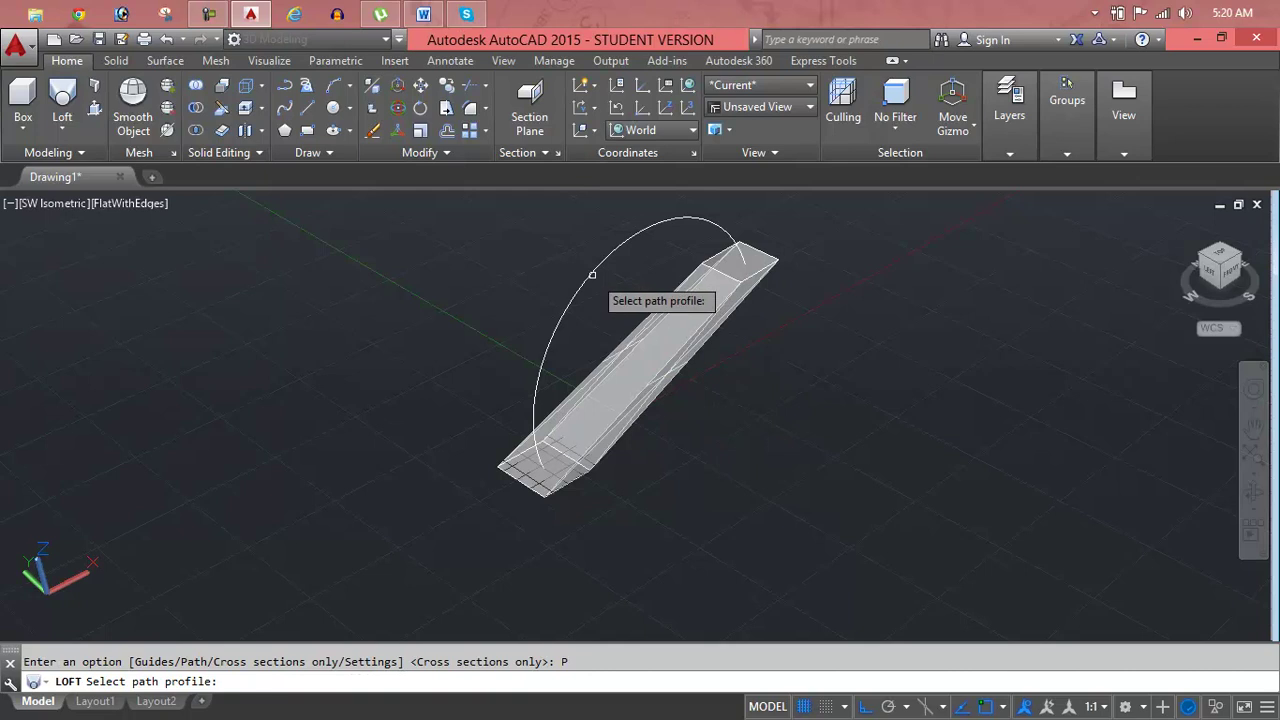
# Pick the arc as the loft path to create the curved solid.
pyautogui.click(593, 268)
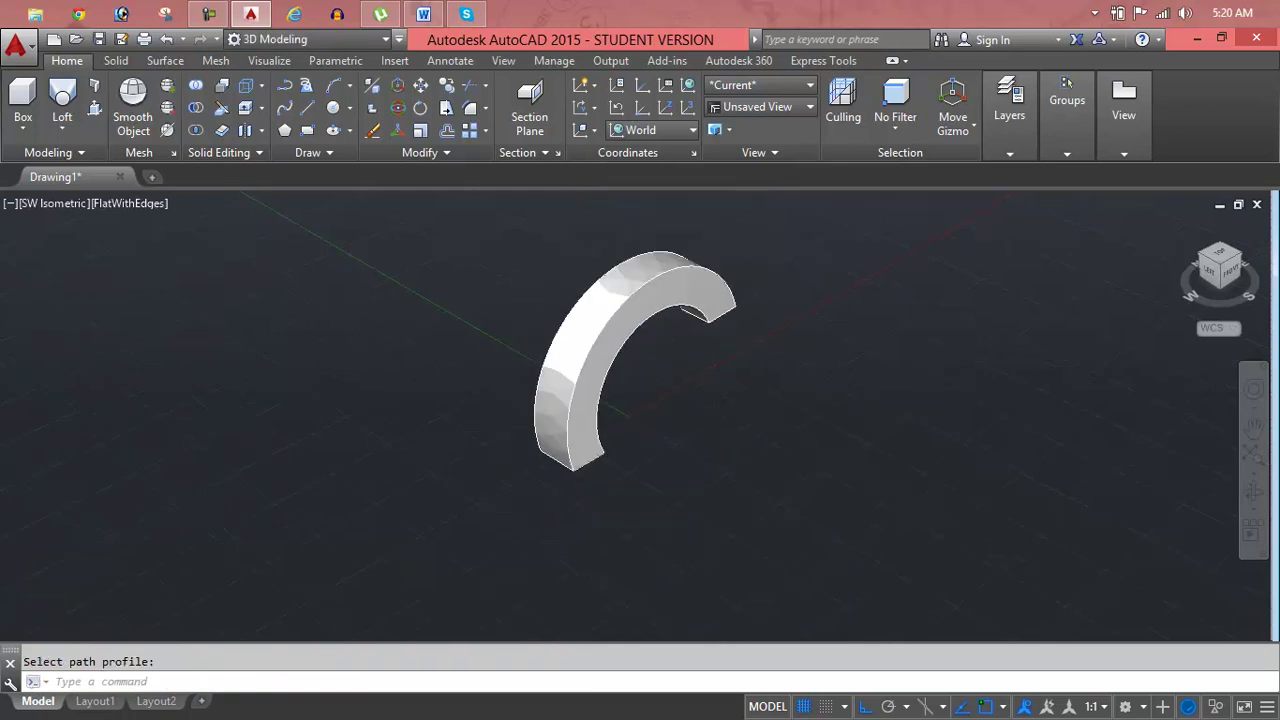
pyautogui.scroll(3, 590, 370)
pyautogui.scroll(3, 532, 322)
pyautogui.scroll(-3, 532, 322)
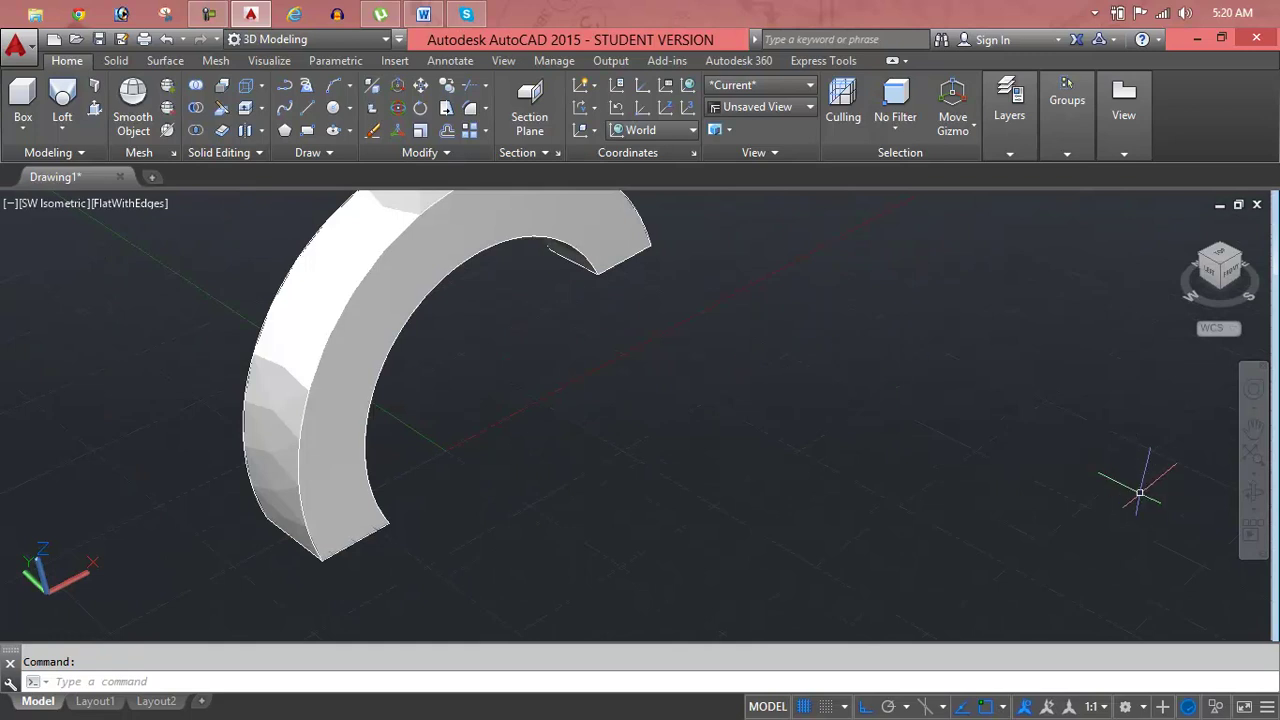
# Orbit around the lofted arch from below and above, then return to the Home view.
pyautogui.click(1256, 494)
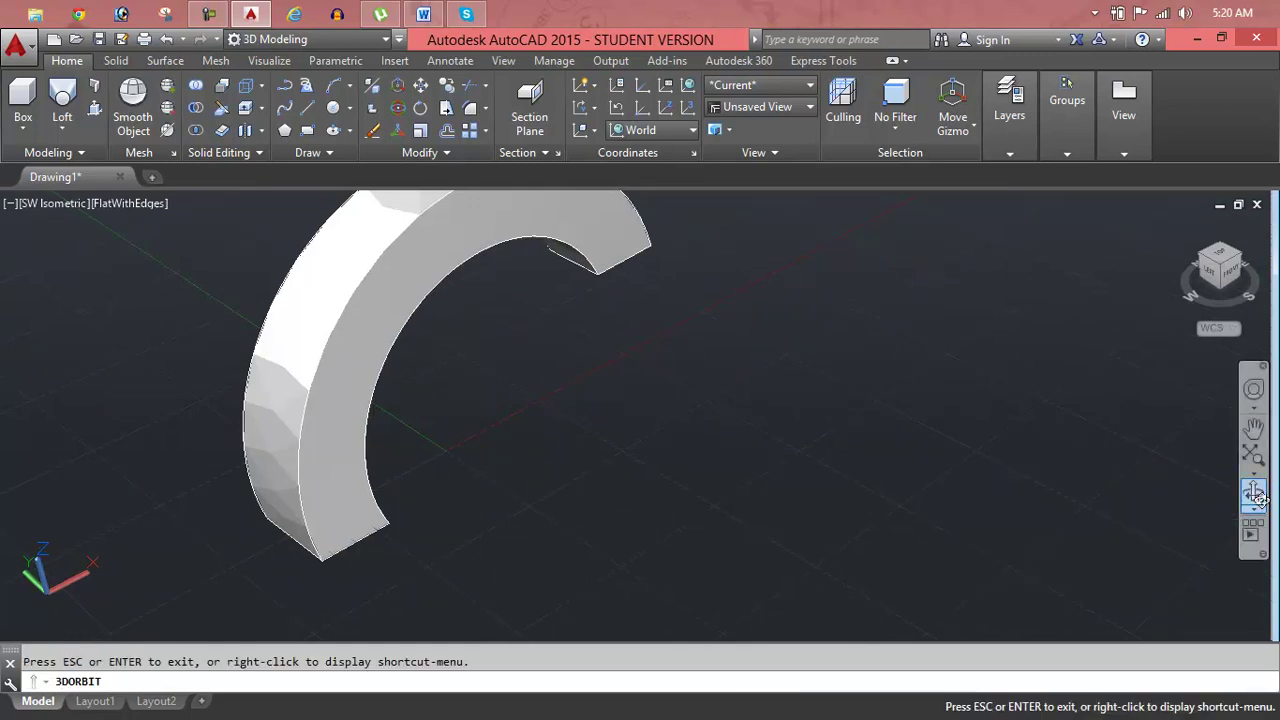
pyautogui.moveTo(627, 334)
pyautogui.mouseDown()
pyautogui.moveTo(531, 349)
pyautogui.moveTo(420, 237)
pyautogui.moveTo(428, 229)
pyautogui.moveTo(509, 314)
pyautogui.moveTo(600, 271)
pyautogui.moveTo(657, 271)
pyautogui.moveTo(532, 330)
pyautogui.mouseUp()
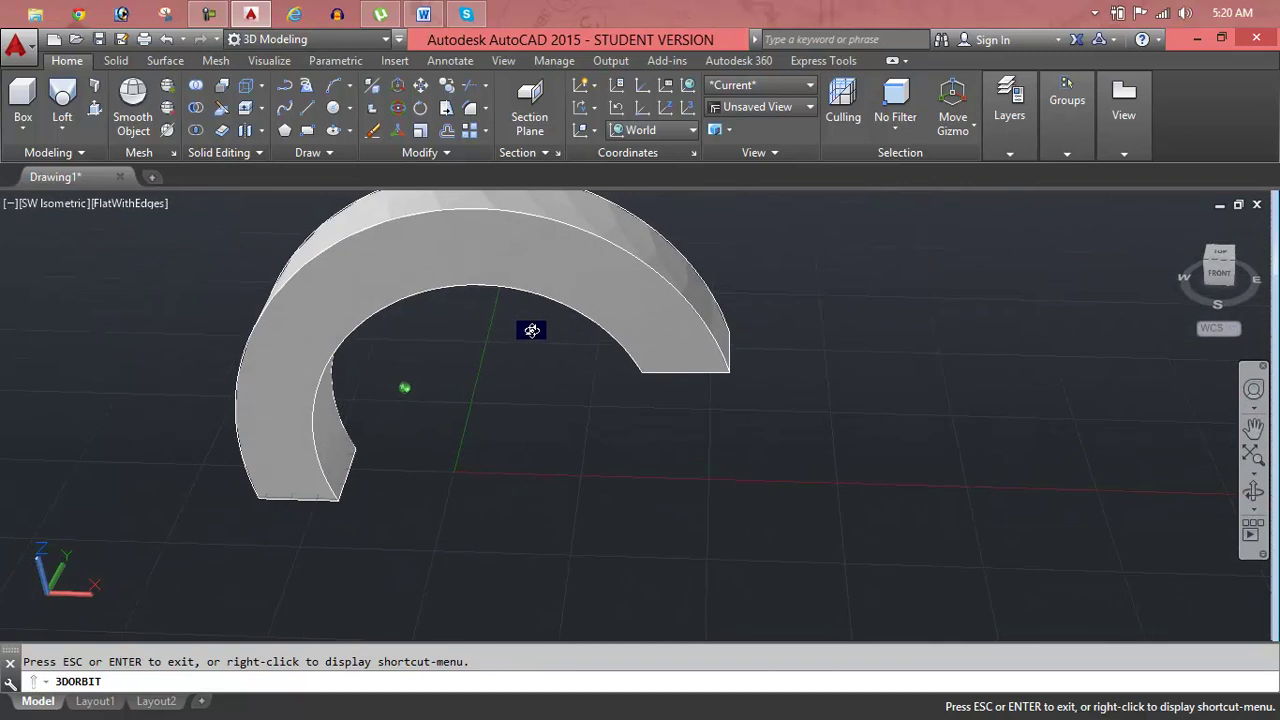
pyautogui.moveTo(848, 428); pyautogui.dragTo(846, 446)
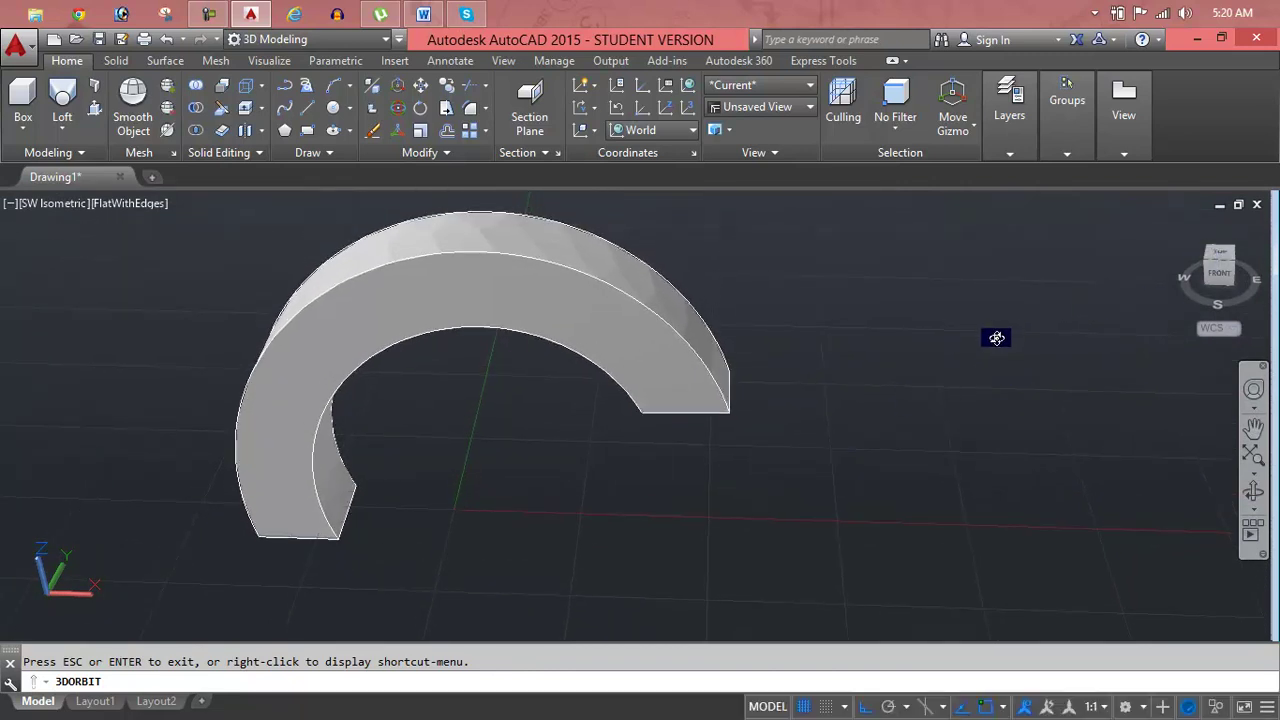
pyautogui.press('Escape')
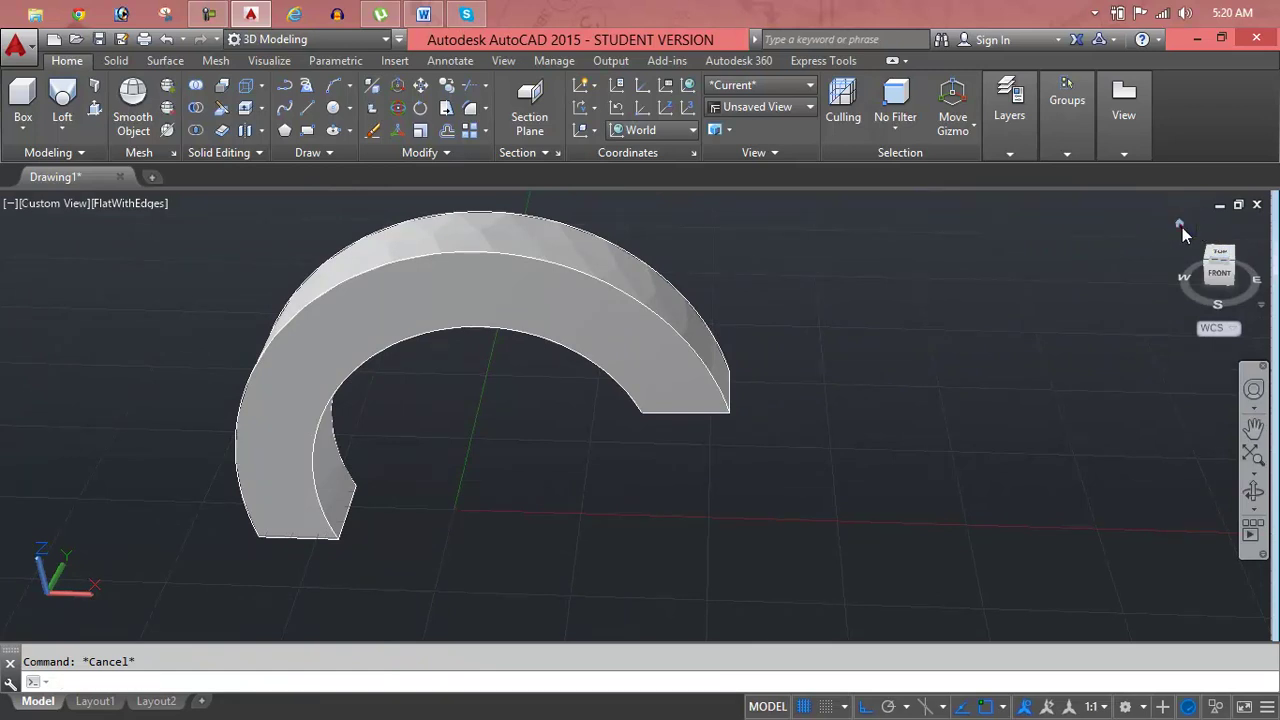
pyautogui.click(1180, 226)
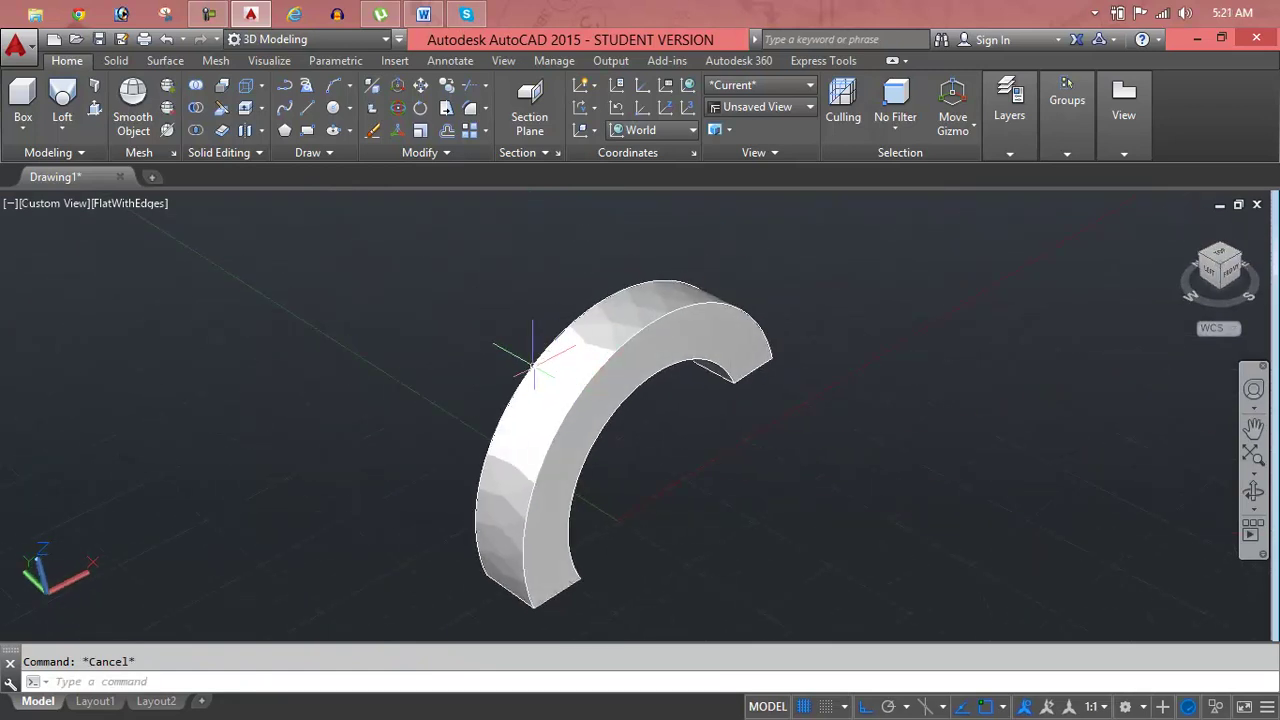
# Undo the lofted arch, keeping the arc path and both square profiles.
pyautogui.hotkey('ctrl', 'z')
pyautogui.hotkey('ctrl', 'z')
pyautogui.hotkey('ctrl', 'z')
pyautogui.hotkey('ctrl', 'z')
pyautogui.hotkey('ctrl', 'z')
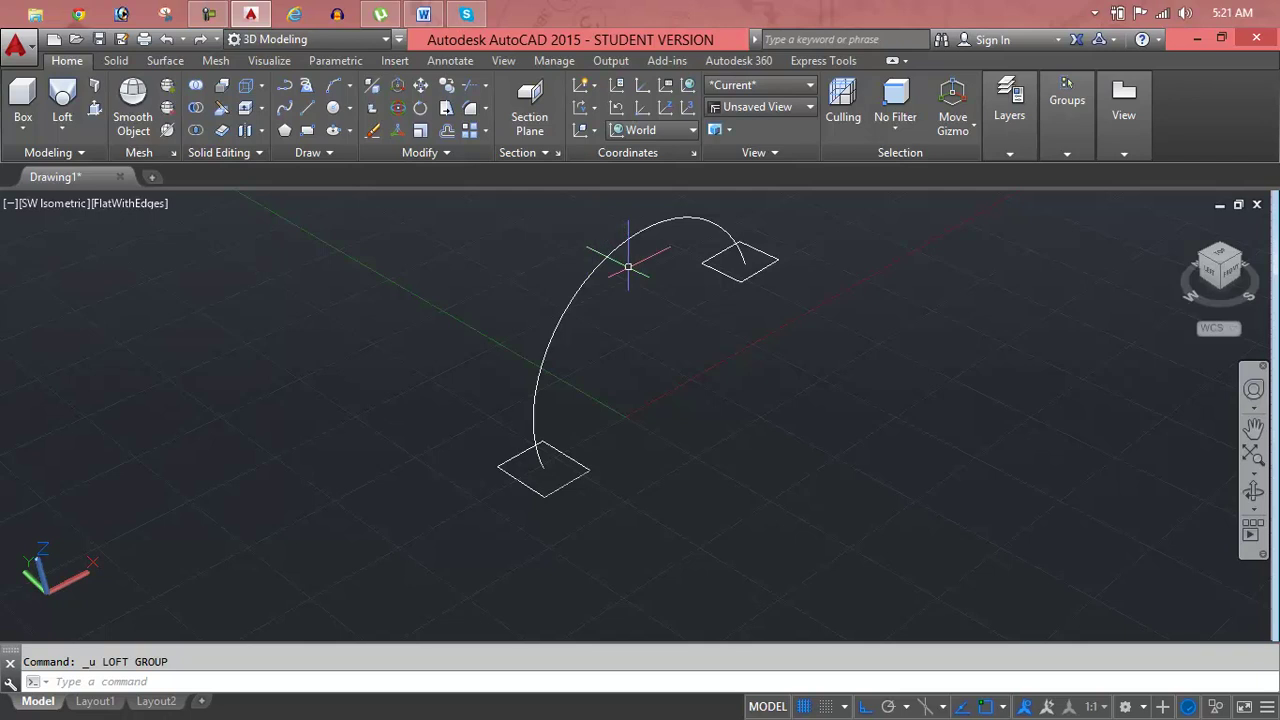
pyautogui.moveTo(628, 266); pyautogui.dragTo(541, 286, button='middle')
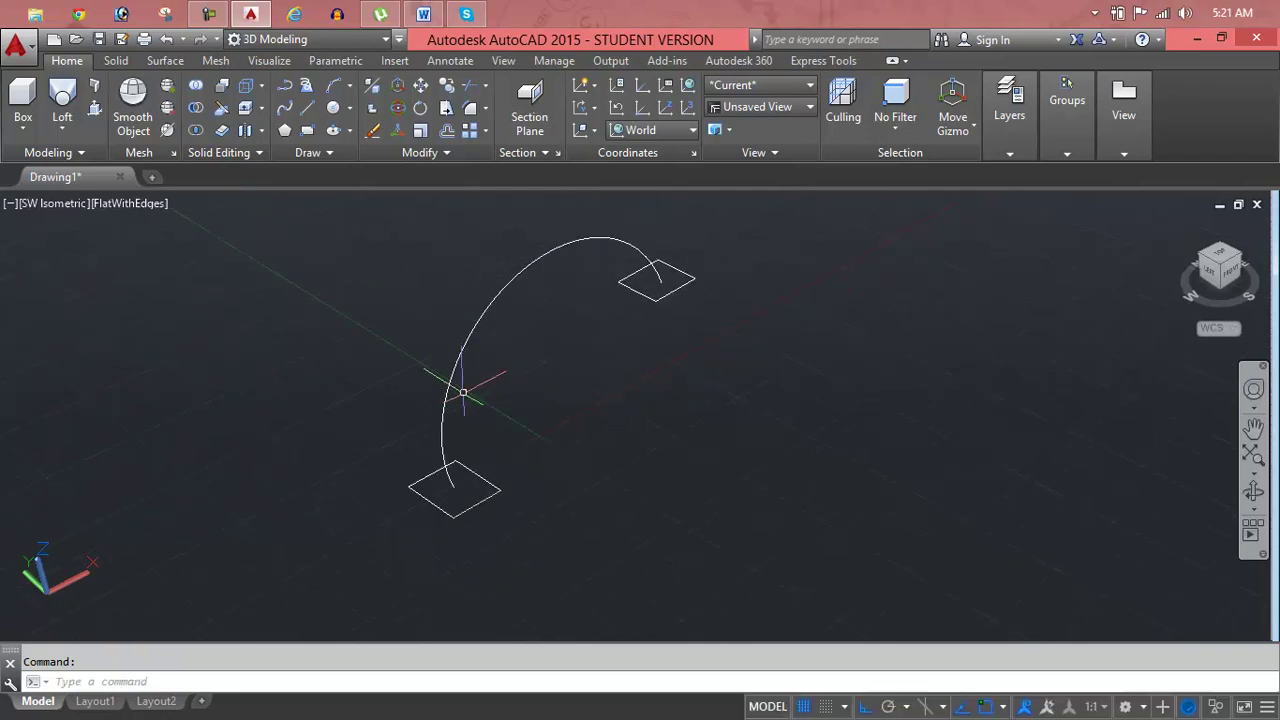
pyautogui.keyDown('shift'); pyautogui.moveTo(463, 393); pyautogui.dragTo(465, 410, button='middle'); pyautogui.keyUp('shift')
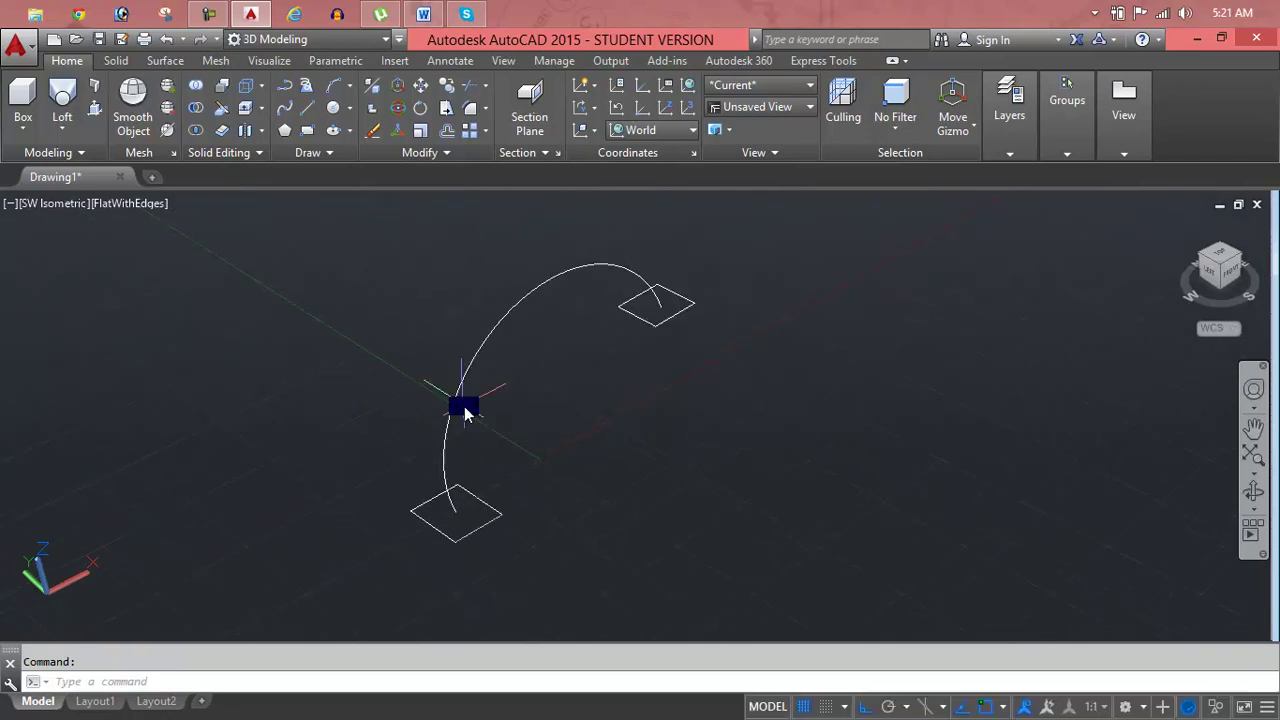
pyautogui.press('Escape')
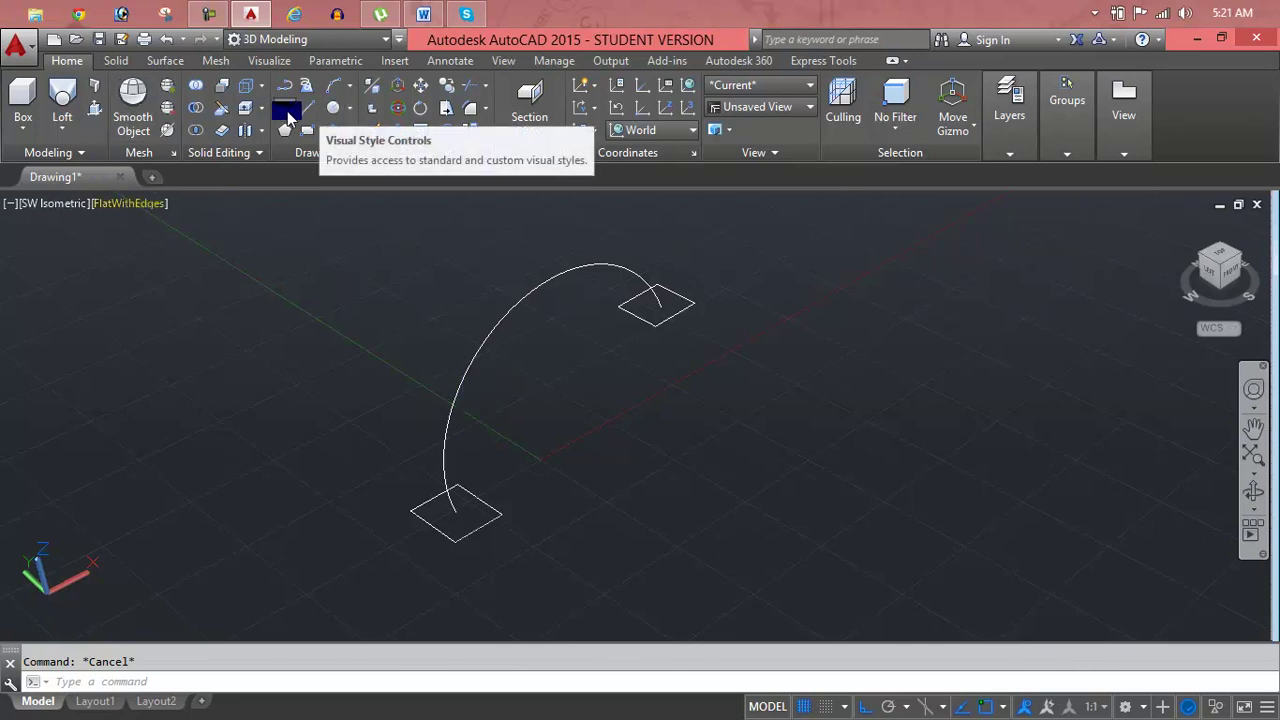
# Draw an outer guide spline from the lower square's corner up to the upper square.
pyautogui.click(287, 109)
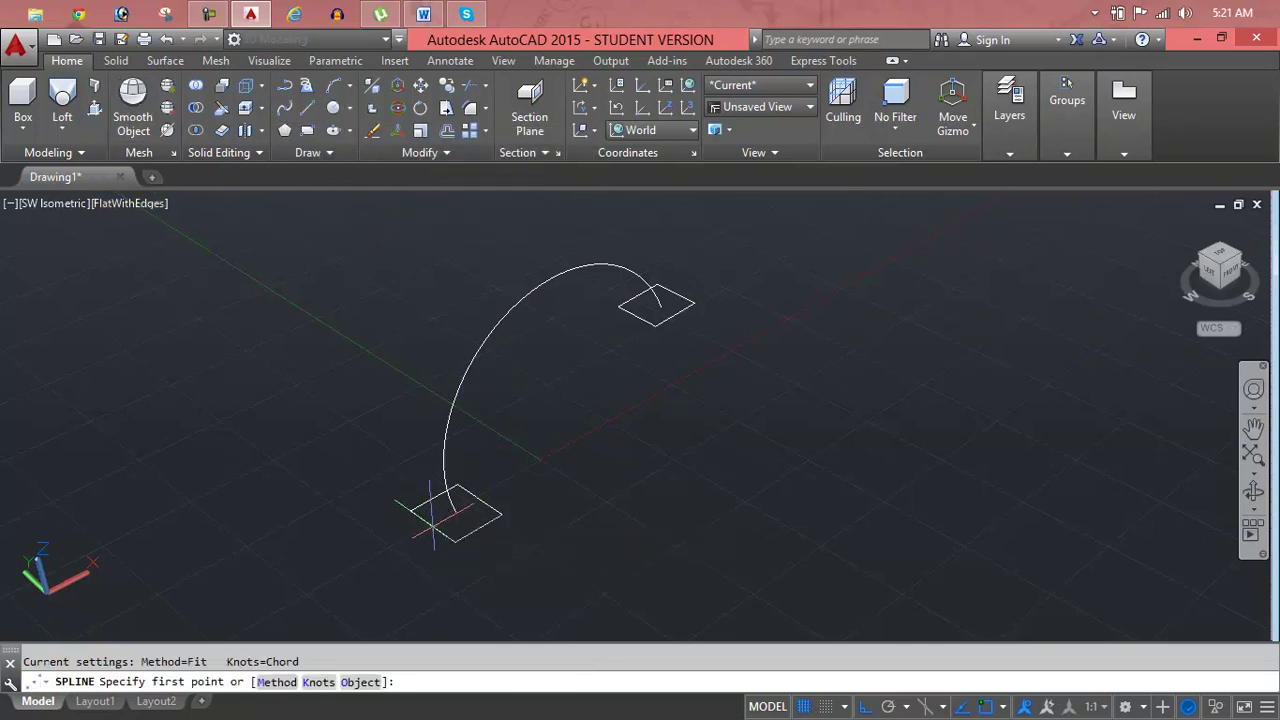
pyautogui.click(432, 518)
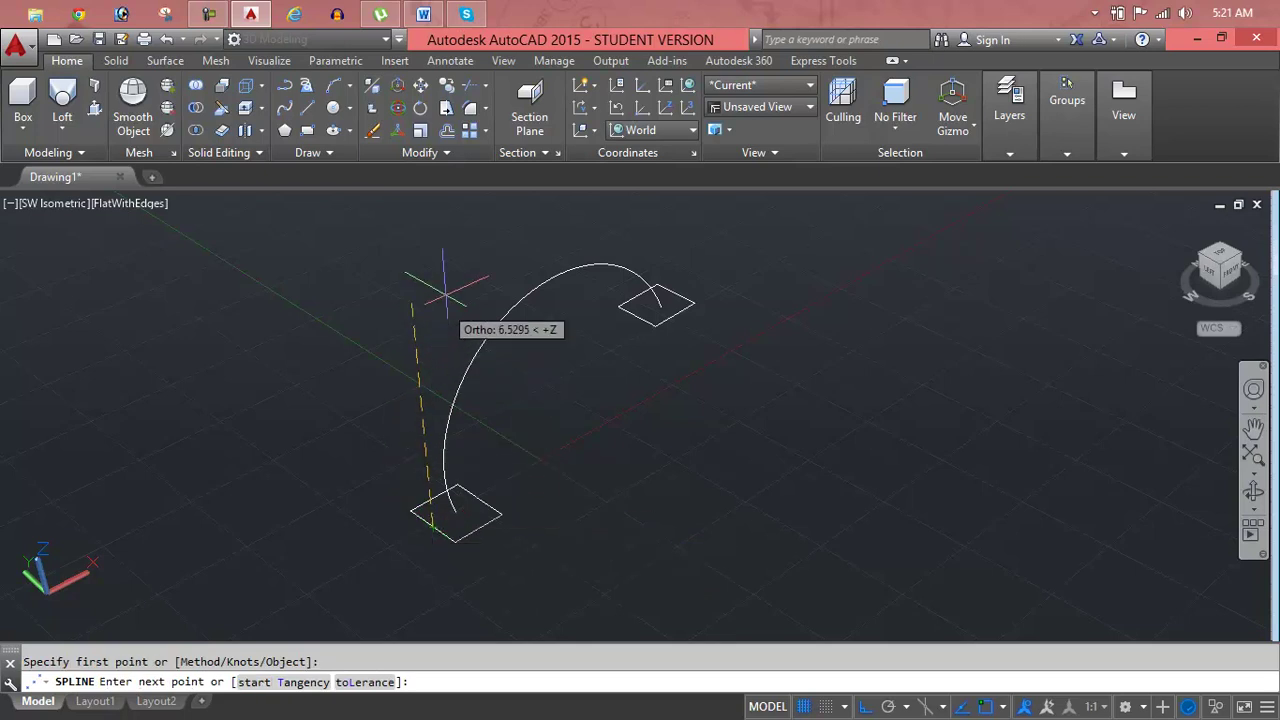
pyautogui.click(462, 255)
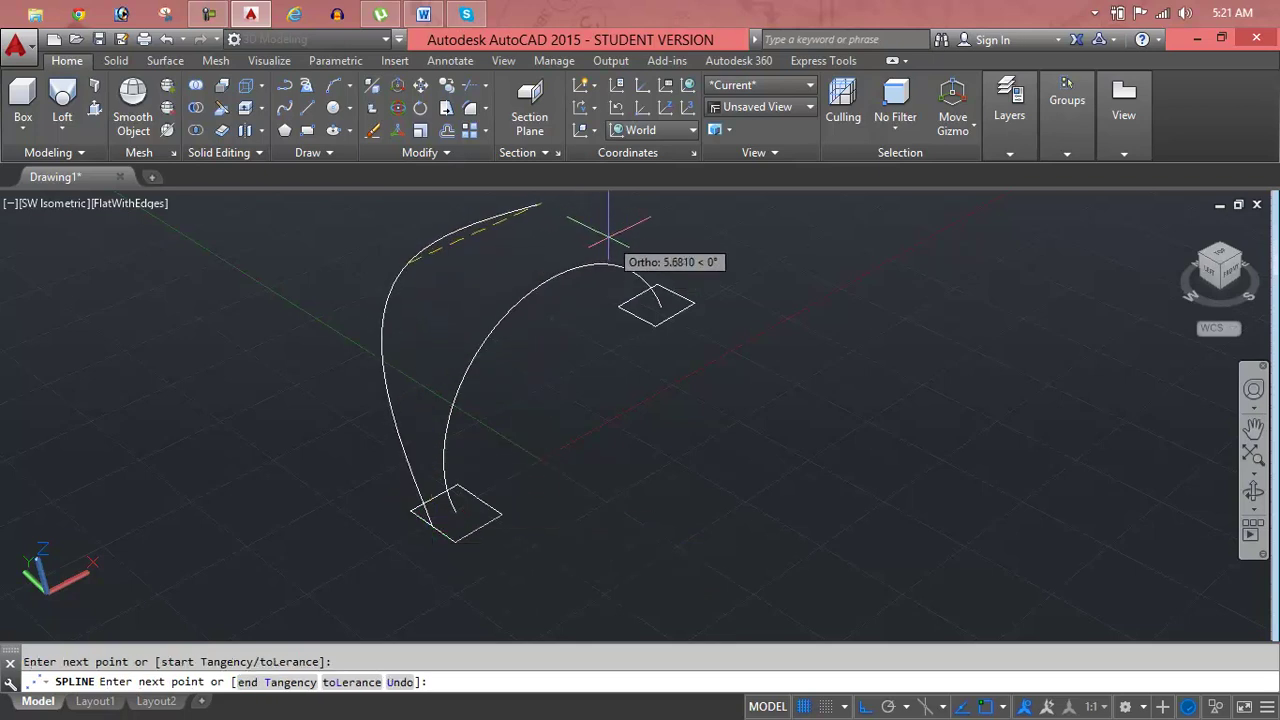
pyautogui.moveTo(608, 237); pyautogui.dragTo(551, 277, button='middle')
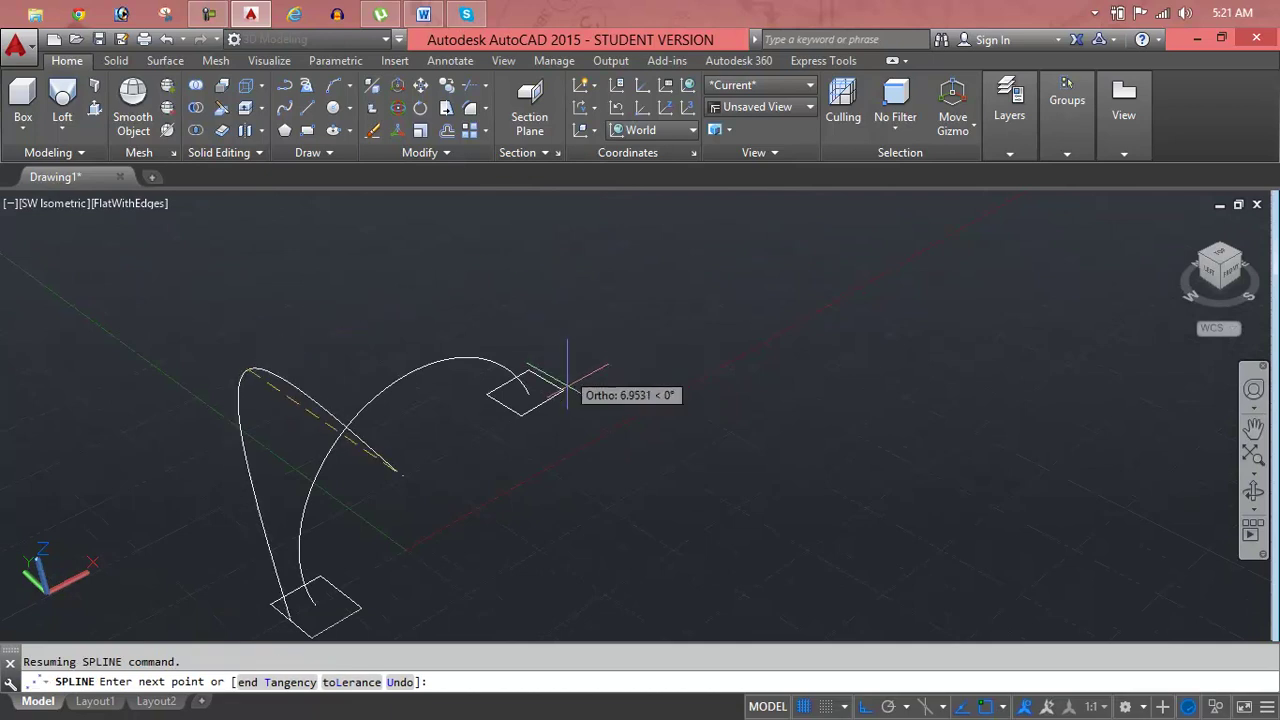
pyautogui.click(514, 288)
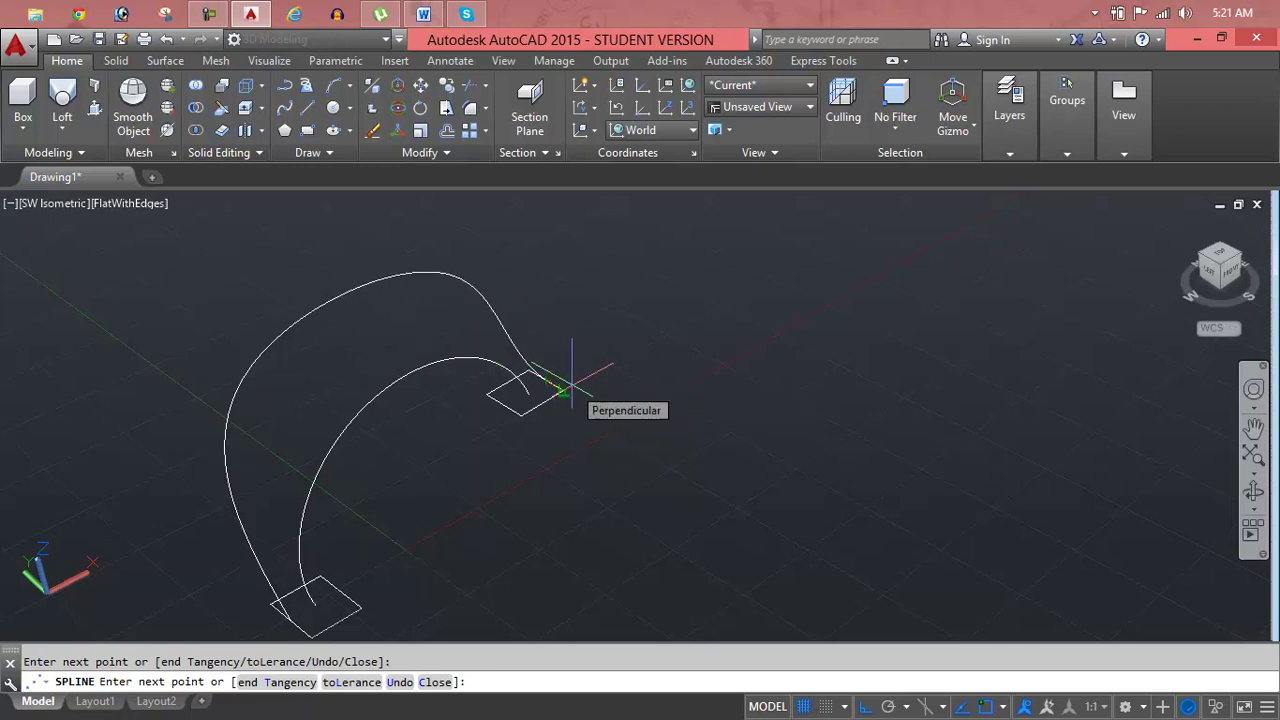
pyautogui.press('Return')
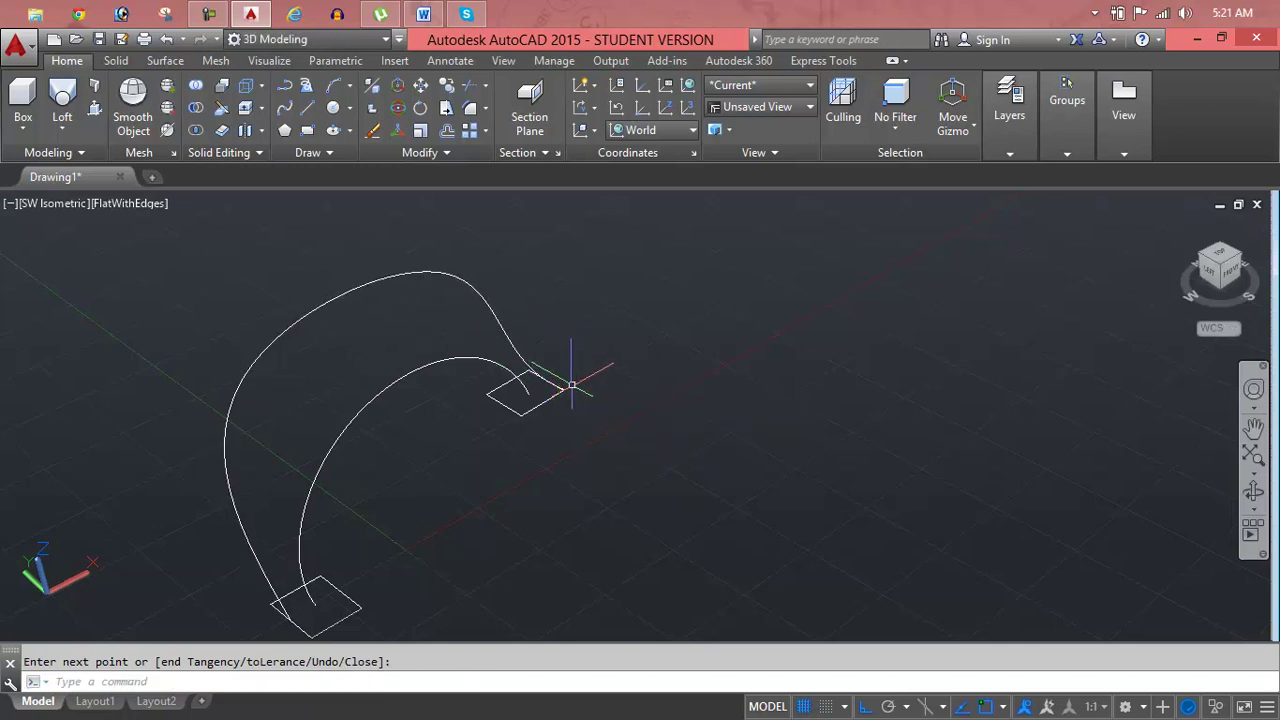
pyautogui.moveTo(473, 412); pyautogui.dragTo(479, 352, button='middle')
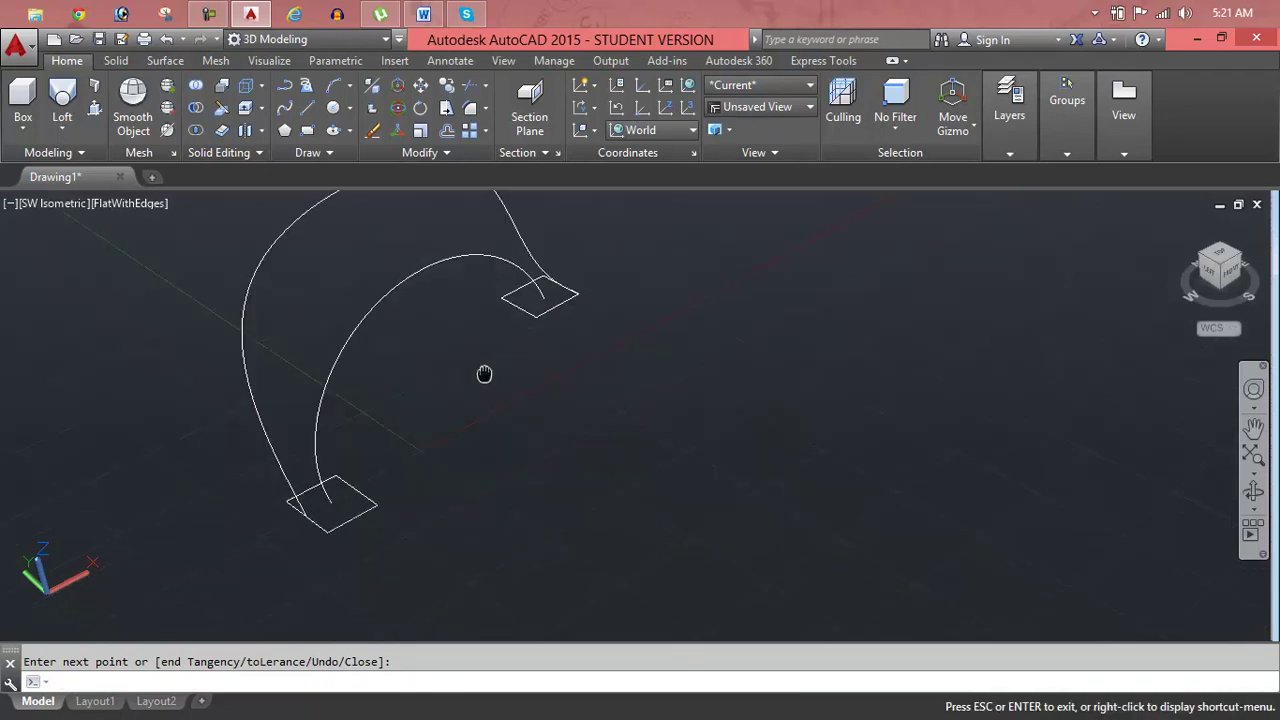
# Draw an inner guide spline from the lower square's corner to the upper square's corner.
pyautogui.press('Return')
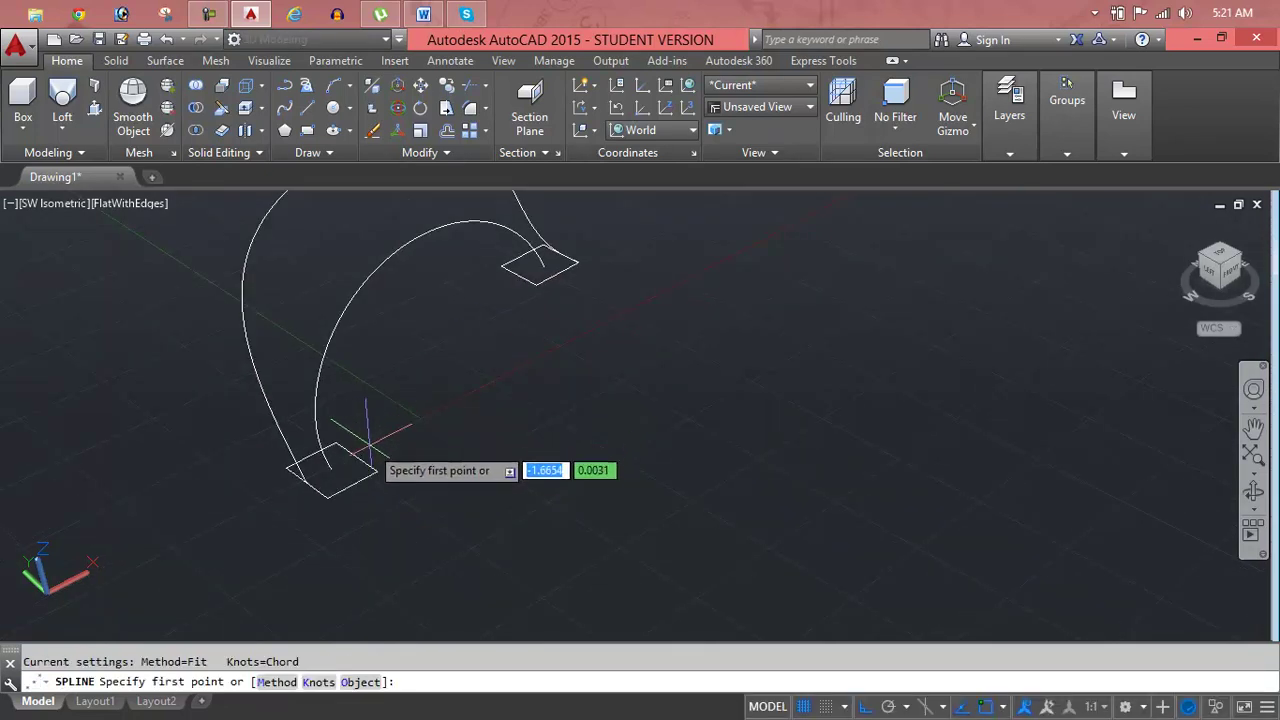
pyautogui.click(355, 458)
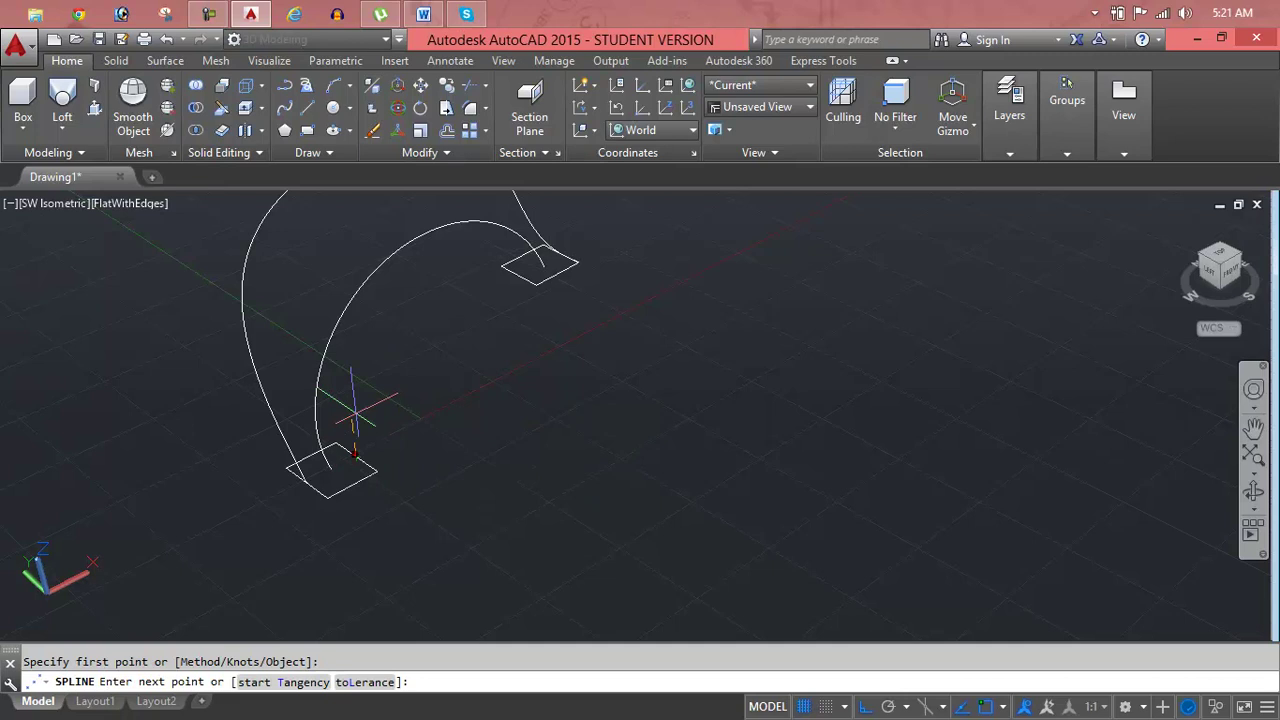
pyautogui.click(381, 345)
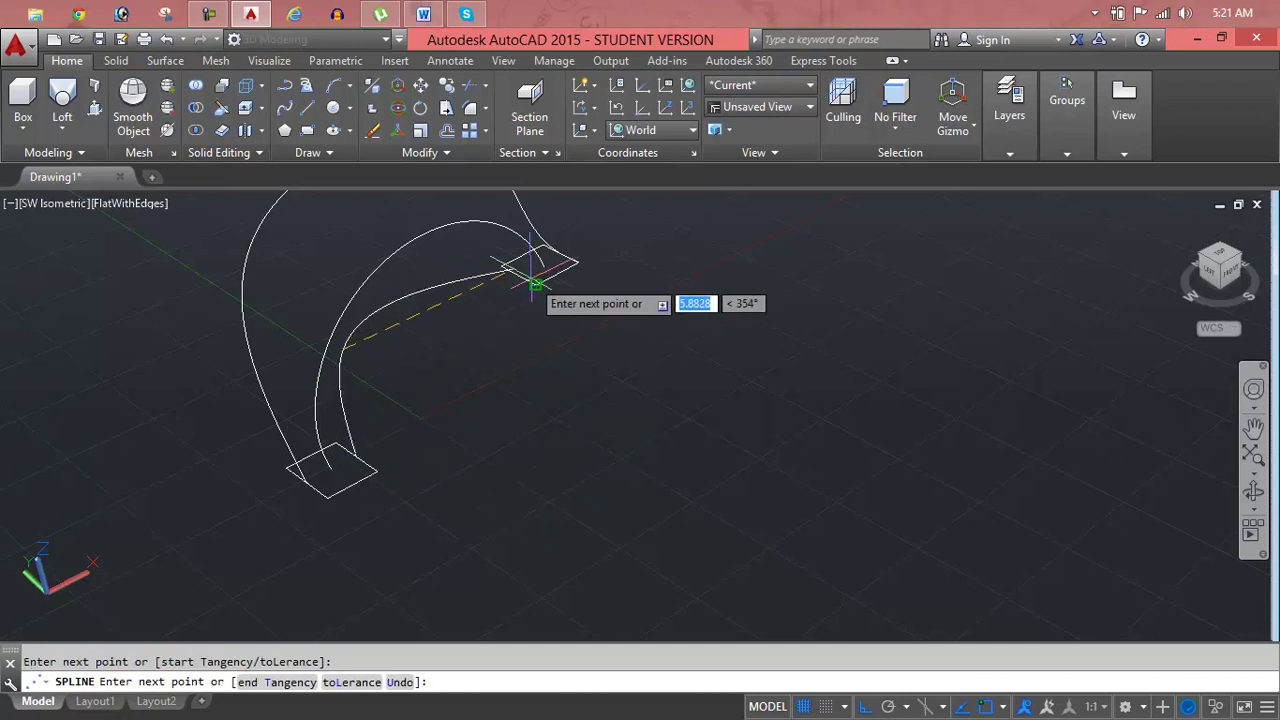
pyautogui.scroll(2, 535, 285)
pyautogui.scroll(3, 524, 270)
pyautogui.moveTo(514, 251); pyautogui.dragTo(560, 443, button='middle')
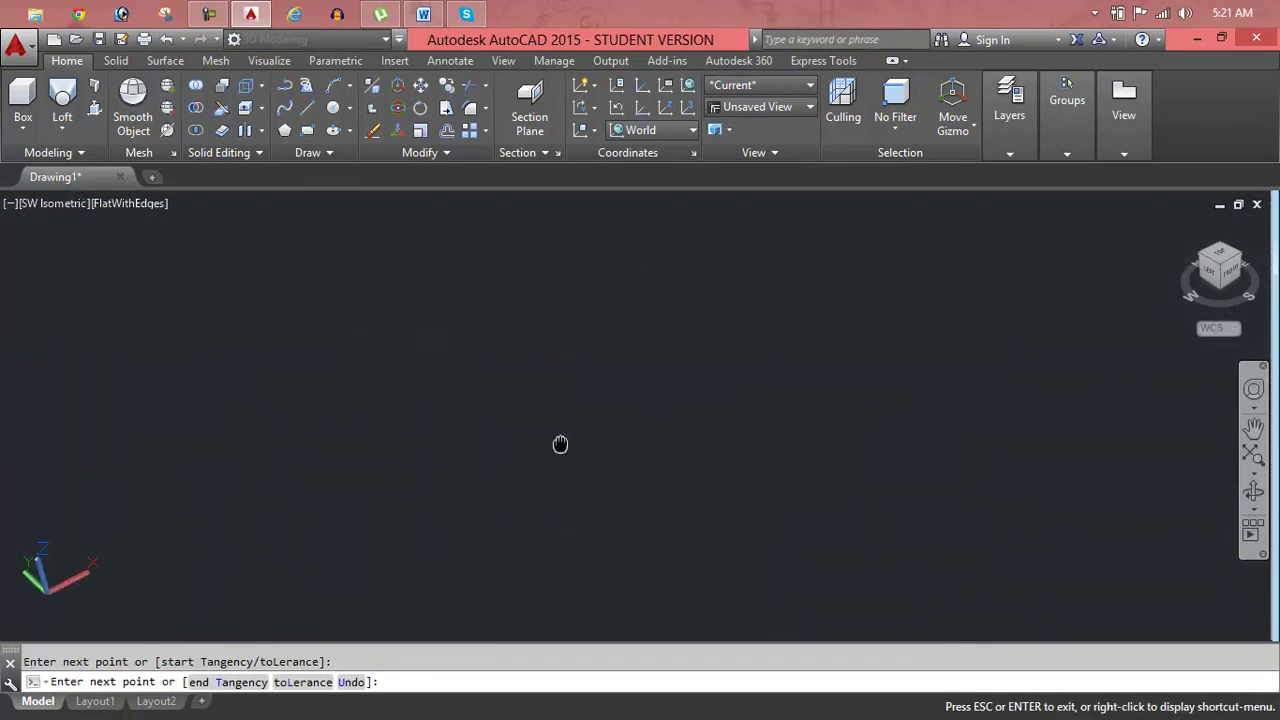
pyautogui.scroll(-5, 530, 388)
pyautogui.scroll(-1, 545, 395)
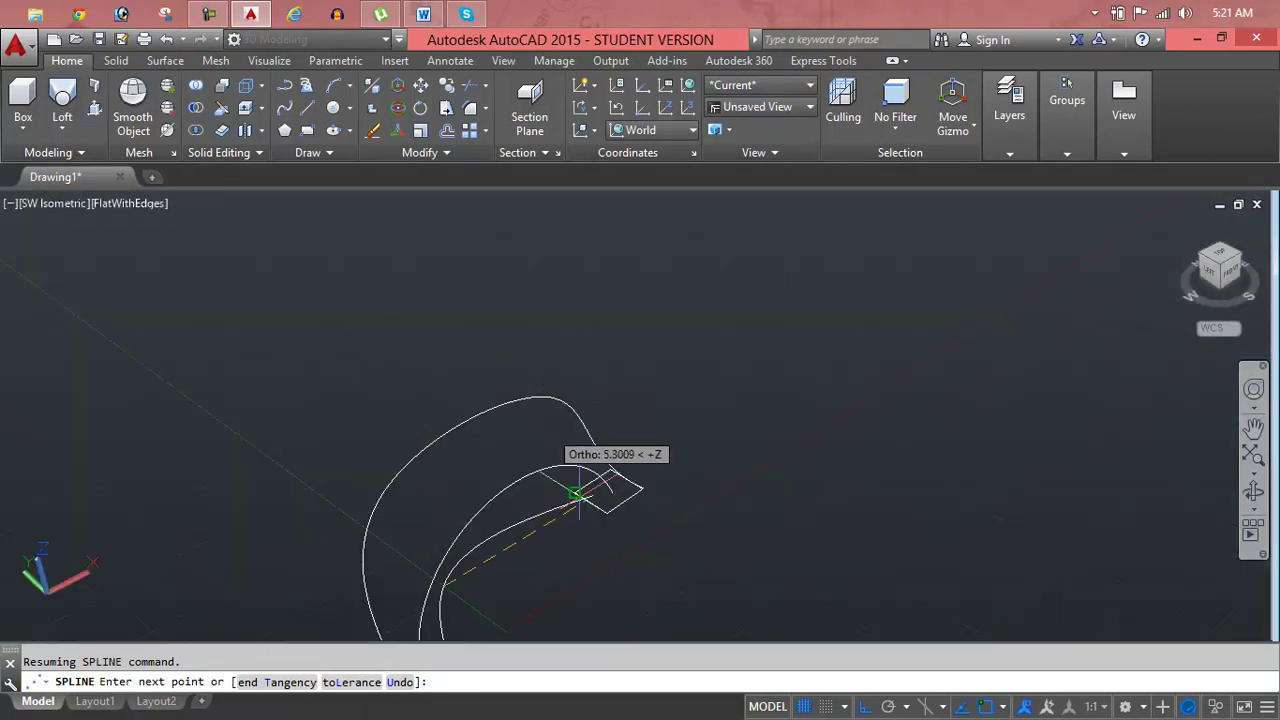
pyautogui.scroll(3, 589, 505)
pyautogui.moveTo(586, 500)
pyautogui.mouseDown(button='middle')
pyautogui.moveTo(697, 334)
pyautogui.moveTo(600, 405)
pyautogui.mouseUp(button='middle')
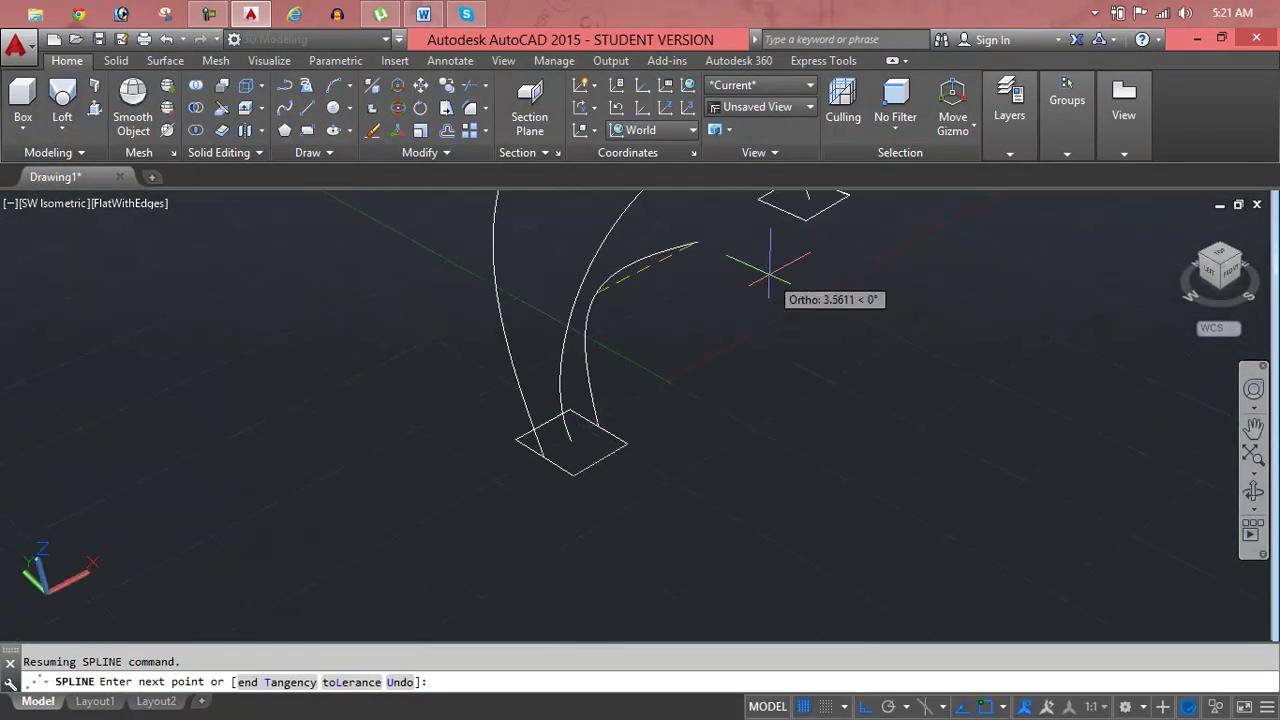
pyautogui.click(781, 211)
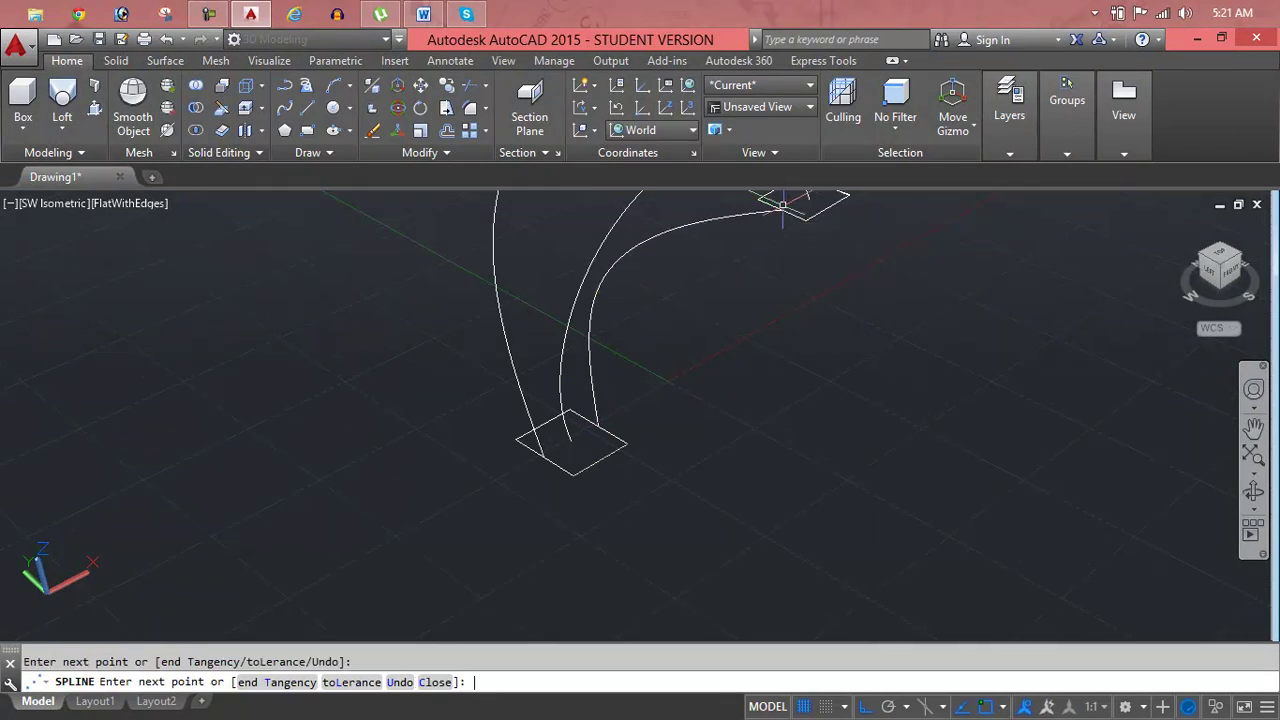
pyautogui.press('Return')
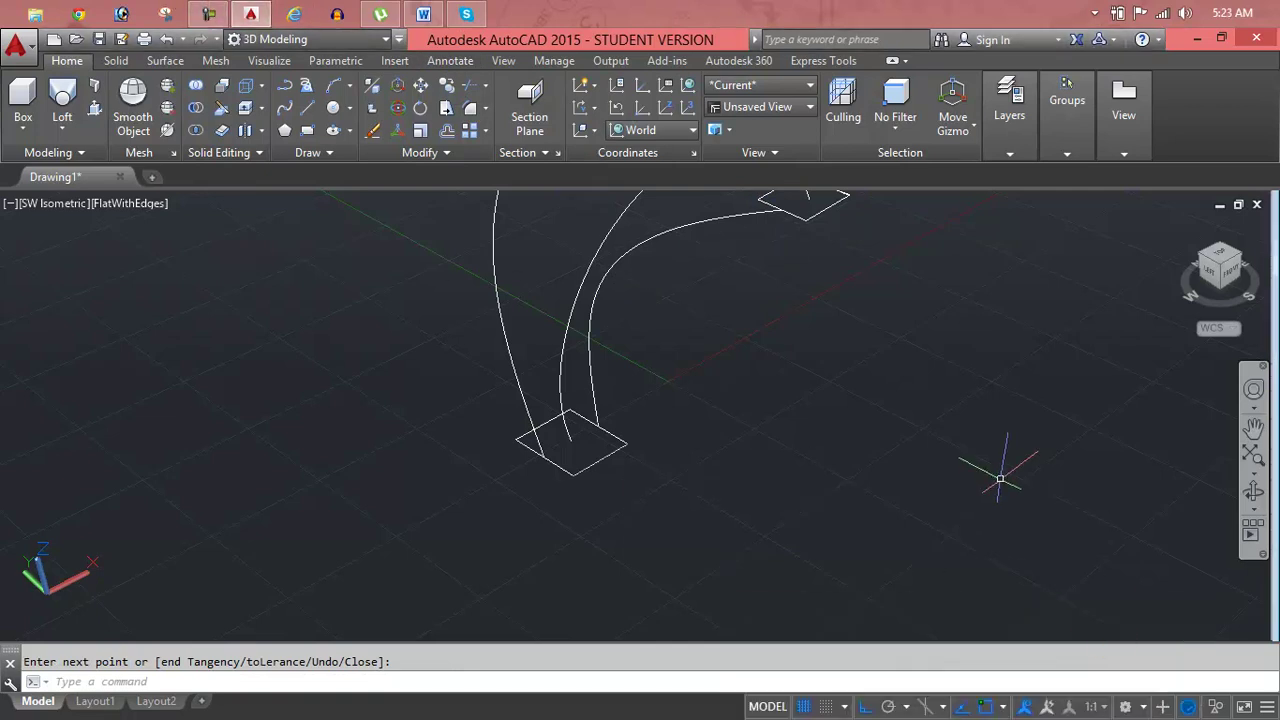
pyautogui.moveTo(775, 309); pyautogui.dragTo(758, 367, button='middle')
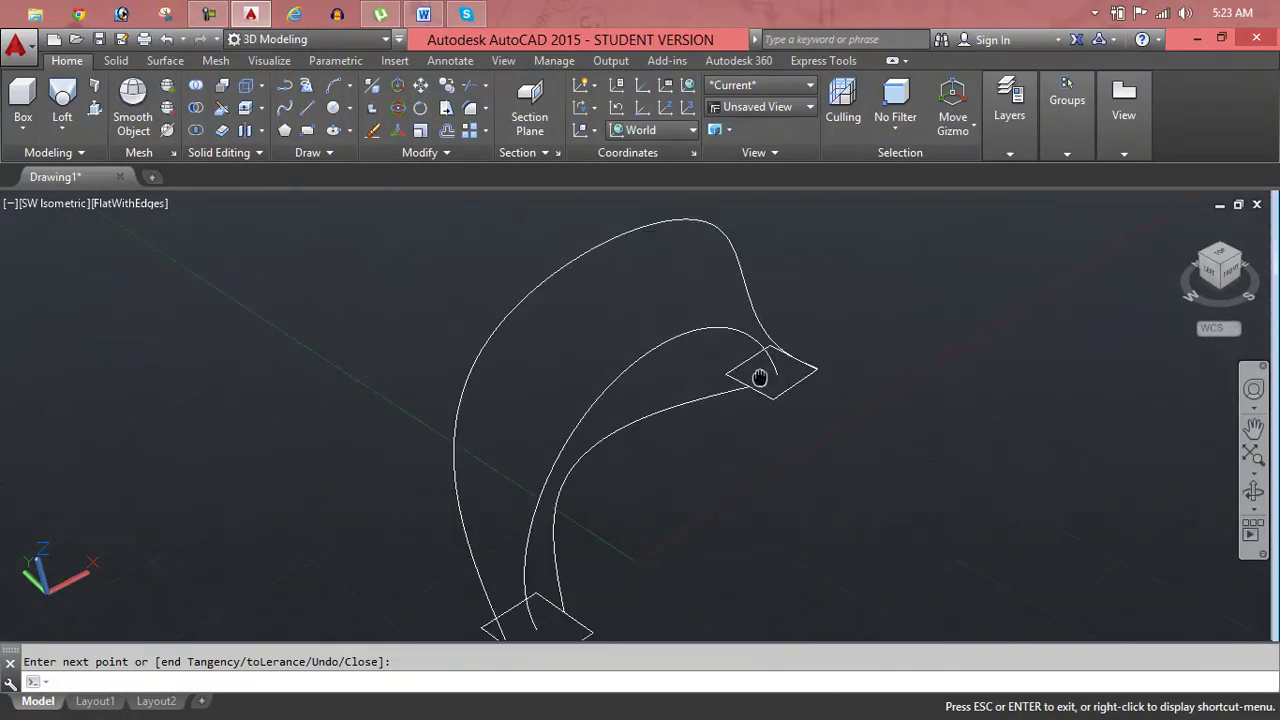
pyautogui.press('Return')
pyautogui.scroll(-3, 700, 330)
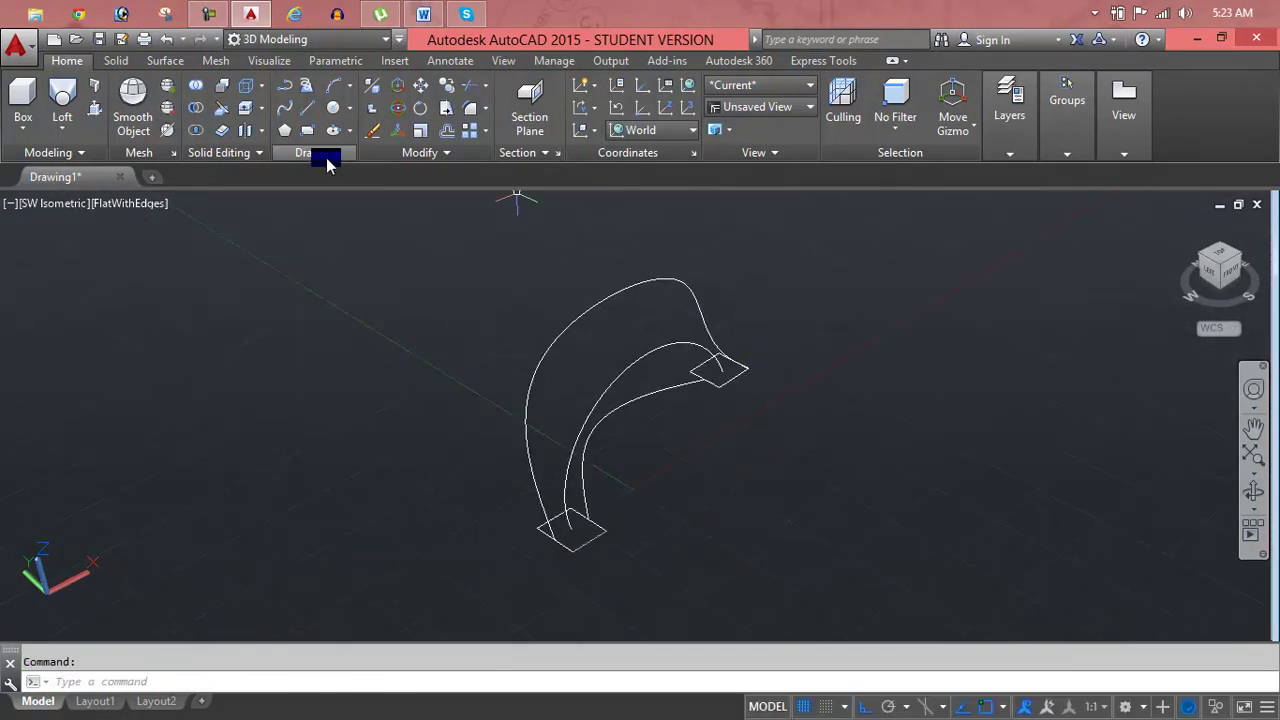
# Loft the lower then upper square, using the outer and inner splines as guide curves.
pyautogui.click(62, 98)
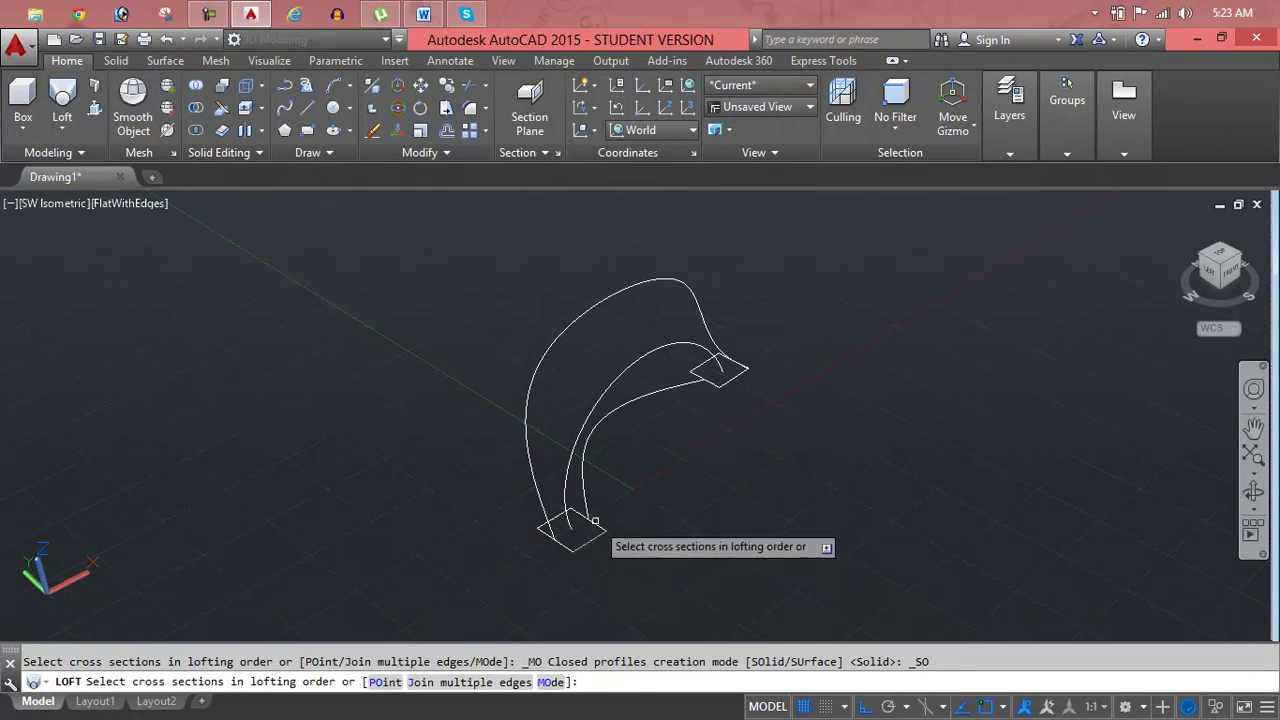
pyautogui.click(594, 521)
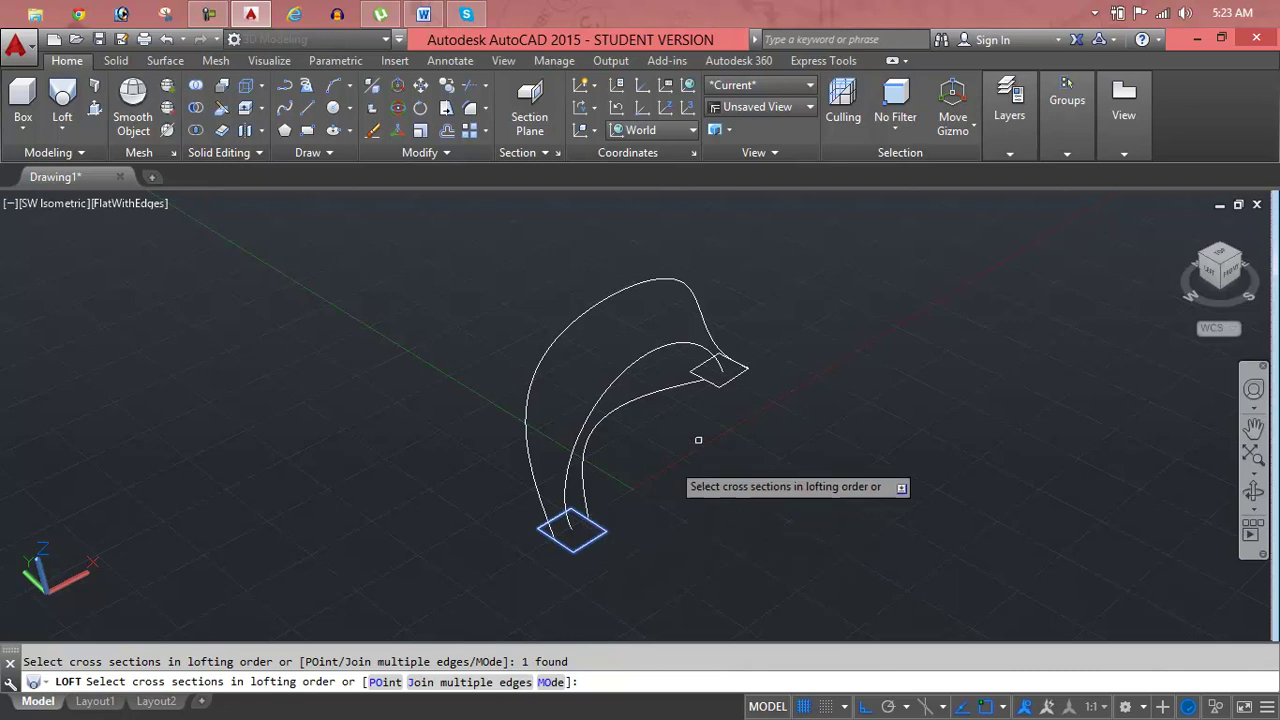
pyautogui.click(722, 386)
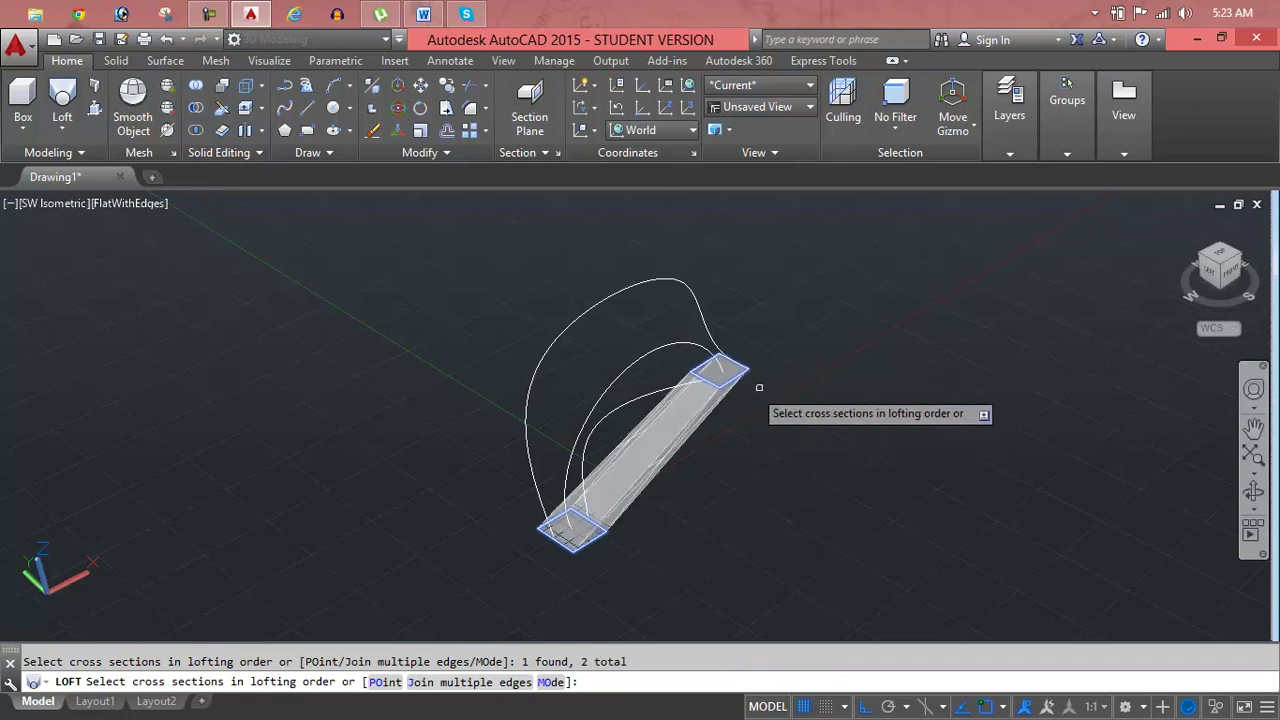
pyautogui.press('Return')
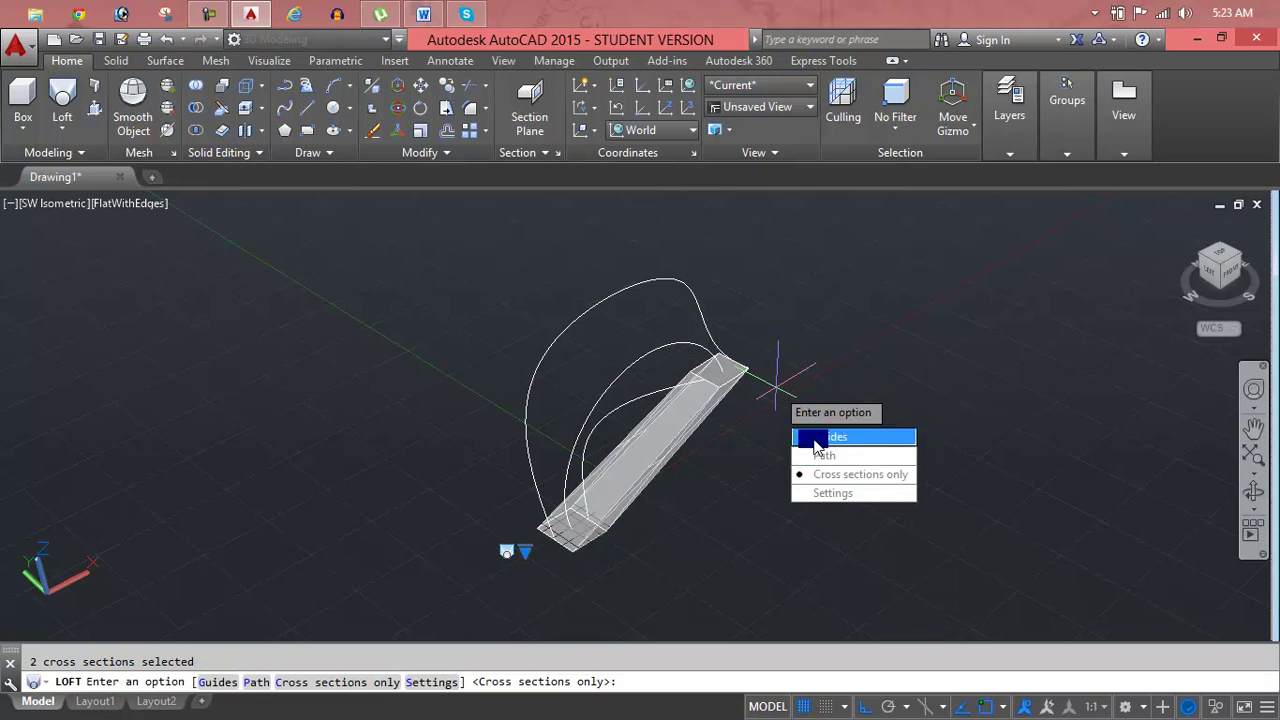
pyautogui.click(815, 443)
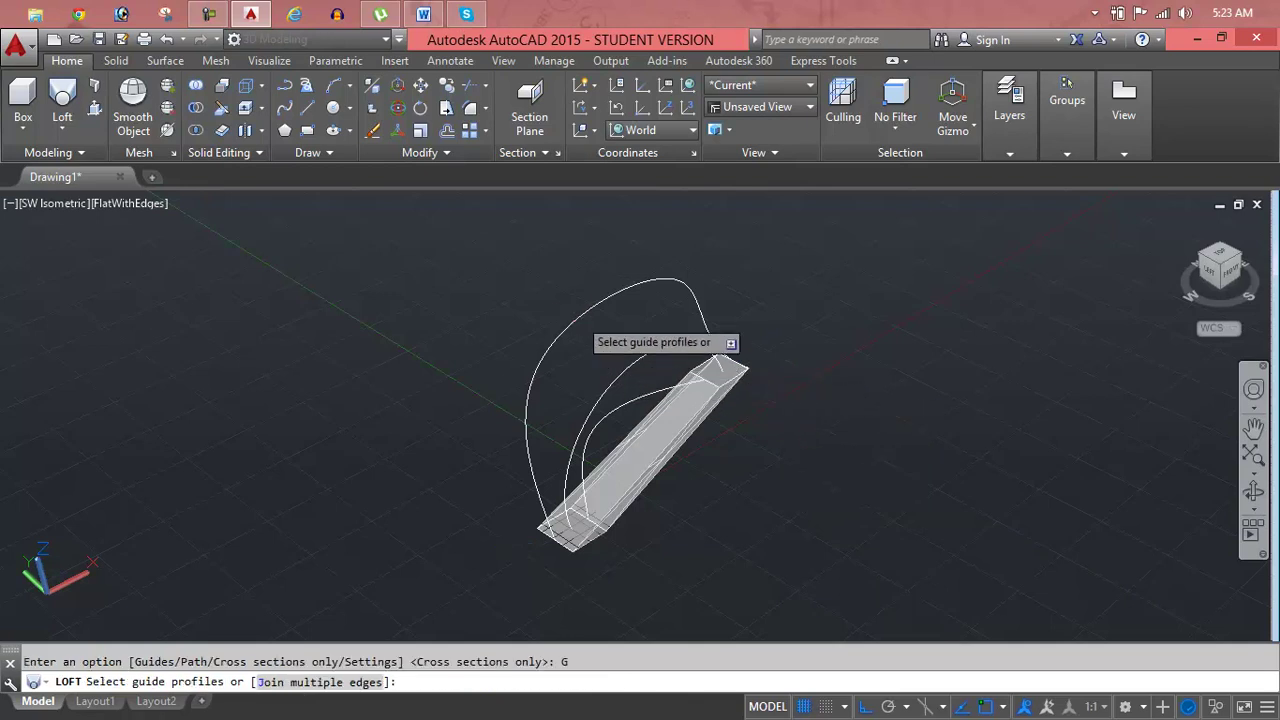
pyautogui.click(577, 317)
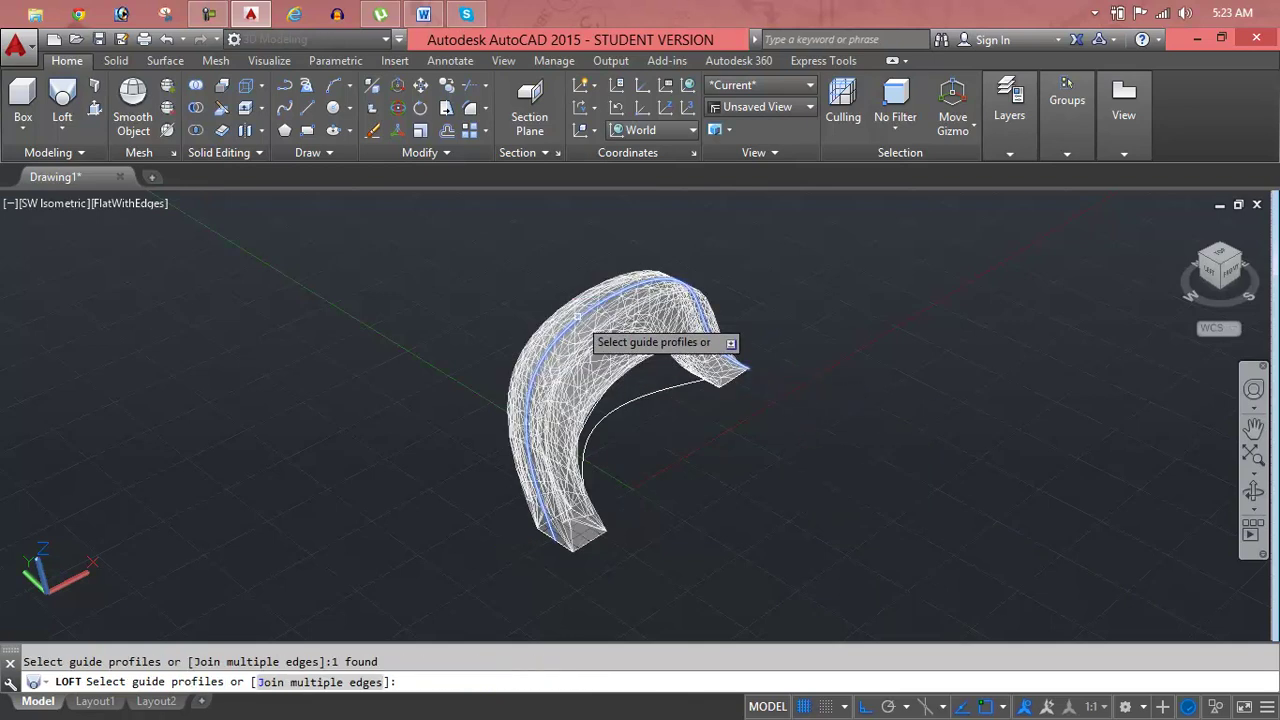
pyautogui.click(642, 396)
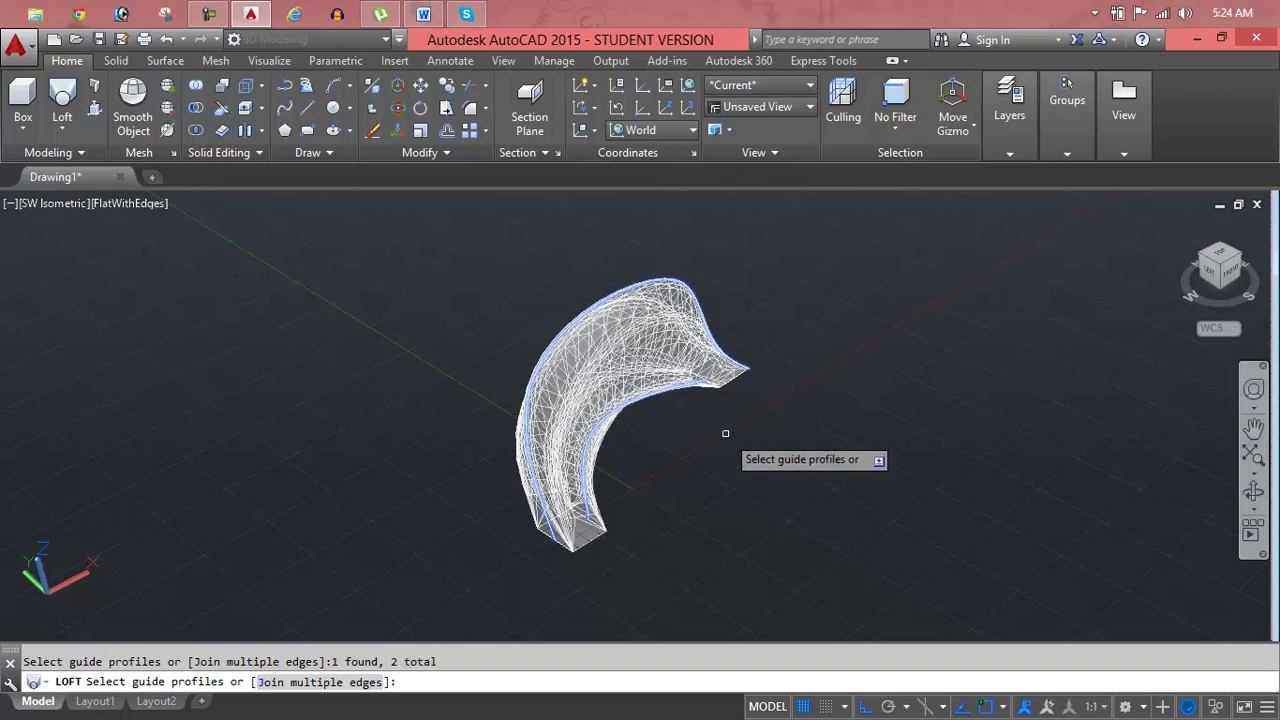
pyautogui.press('Return')
# Zoom in and orbit the view to inspect the arching lofted solid from underneath.
pyautogui.scroll(2, 700, 365)
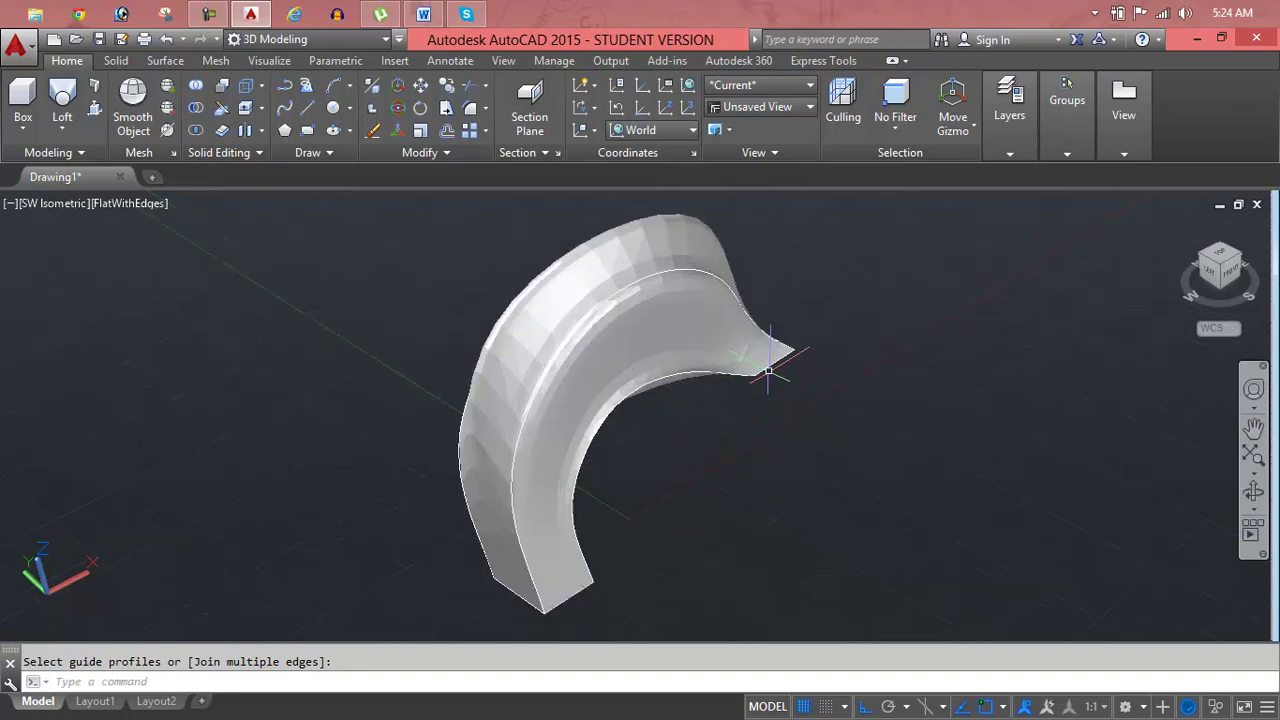
pyautogui.scroll(1, 645, 350)
pyautogui.keyDown('shift'); pyautogui.moveTo(645, 350); pyautogui.dragTo(703, 337, button='middle'); pyautogui.keyUp('shift')
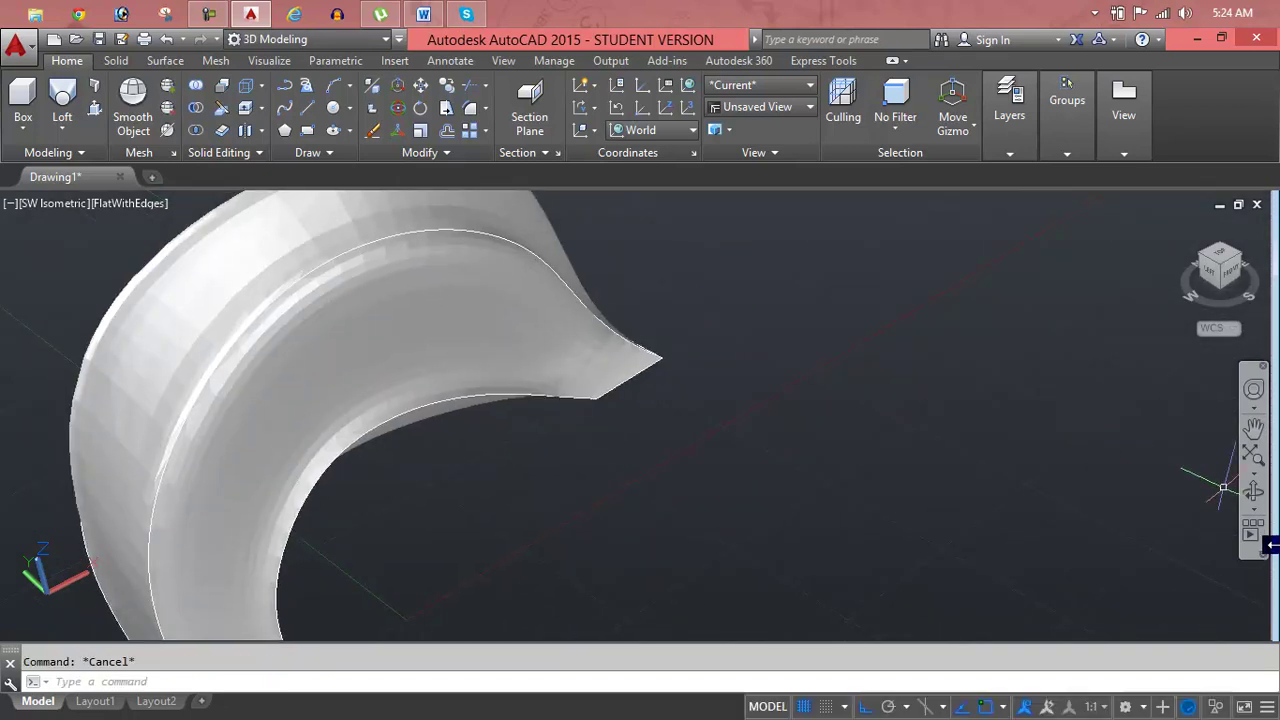
pyautogui.click(1254, 492)
pyautogui.moveTo(492, 250)
pyautogui.mouseDown()
pyautogui.moveTo(286, 272)
pyautogui.moveTo(151, 235)
pyautogui.moveTo(357, 251)
pyautogui.moveTo(543, 229)
pyautogui.moveTo(400, 297)
pyautogui.moveTo(362, 300)
pyautogui.mouseUp()
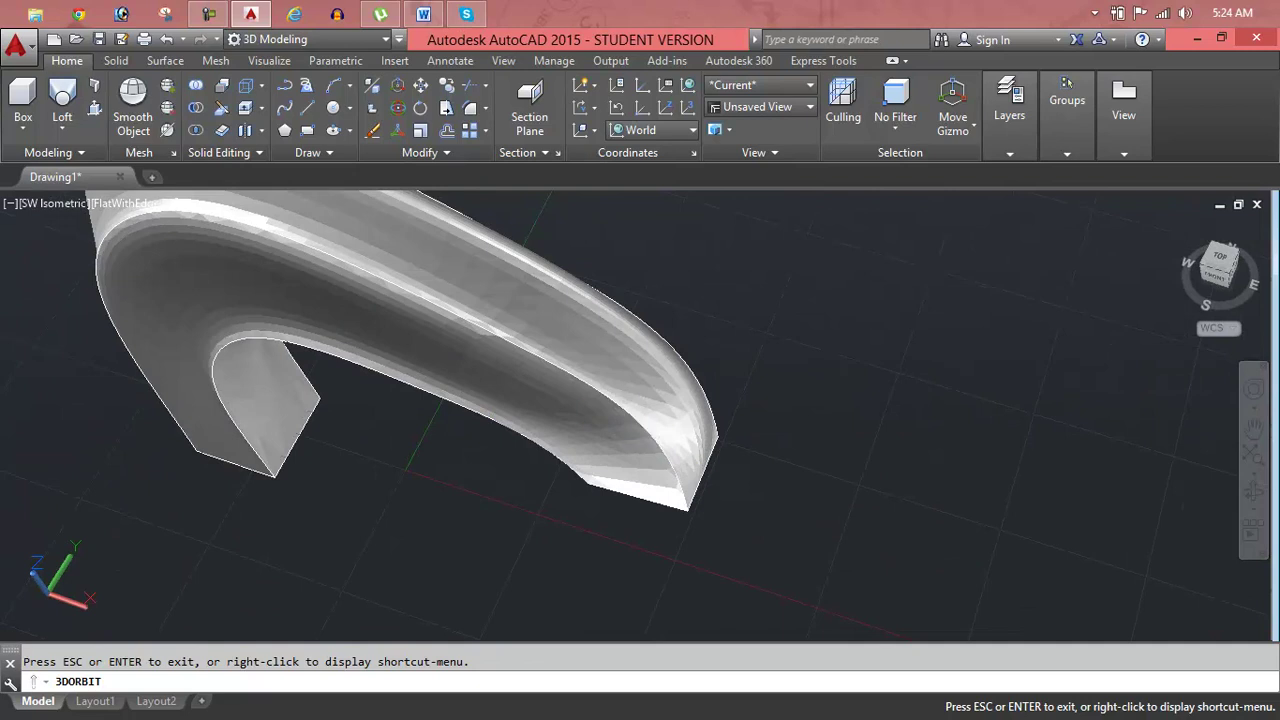
pyautogui.press('Escape')
# Erase the lofted solid and the leftover arc, then return to the Home isometric view.
pyautogui.click(610, 396)
pyautogui.press('Delete')
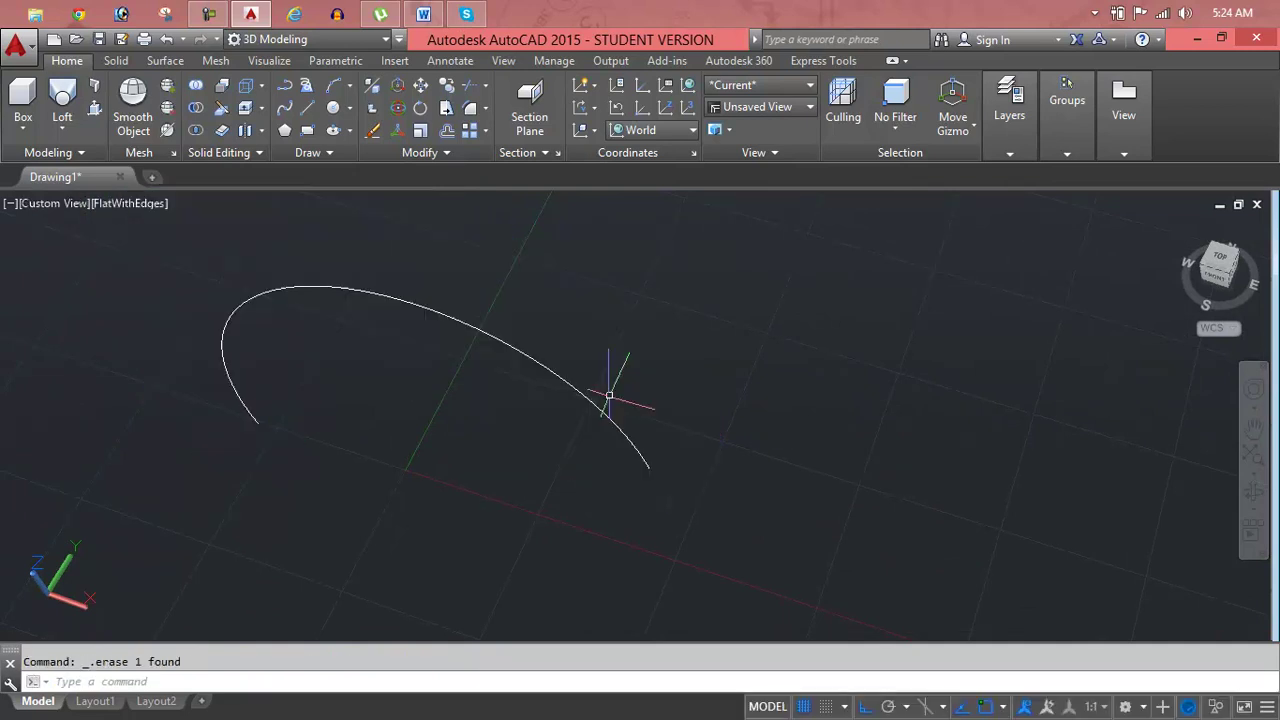
pyautogui.click(603, 412)
pyautogui.press('Delete')
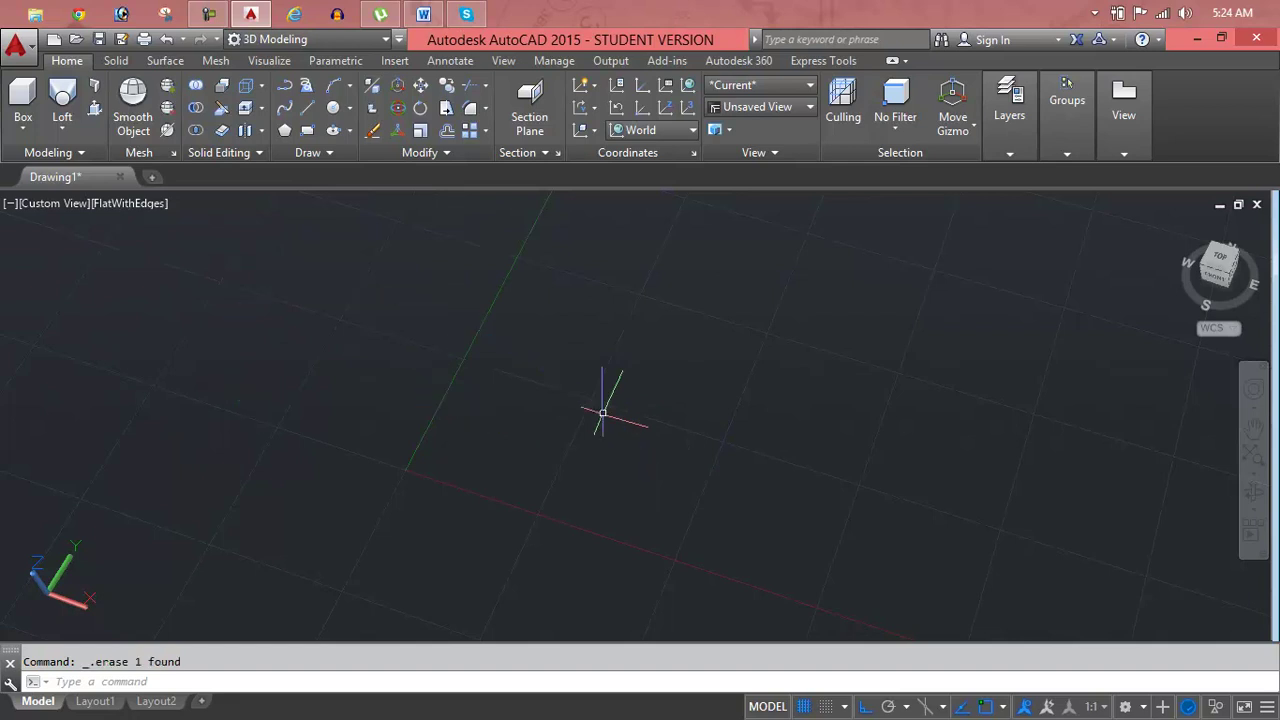
pyautogui.scroll(-2, 603, 412)
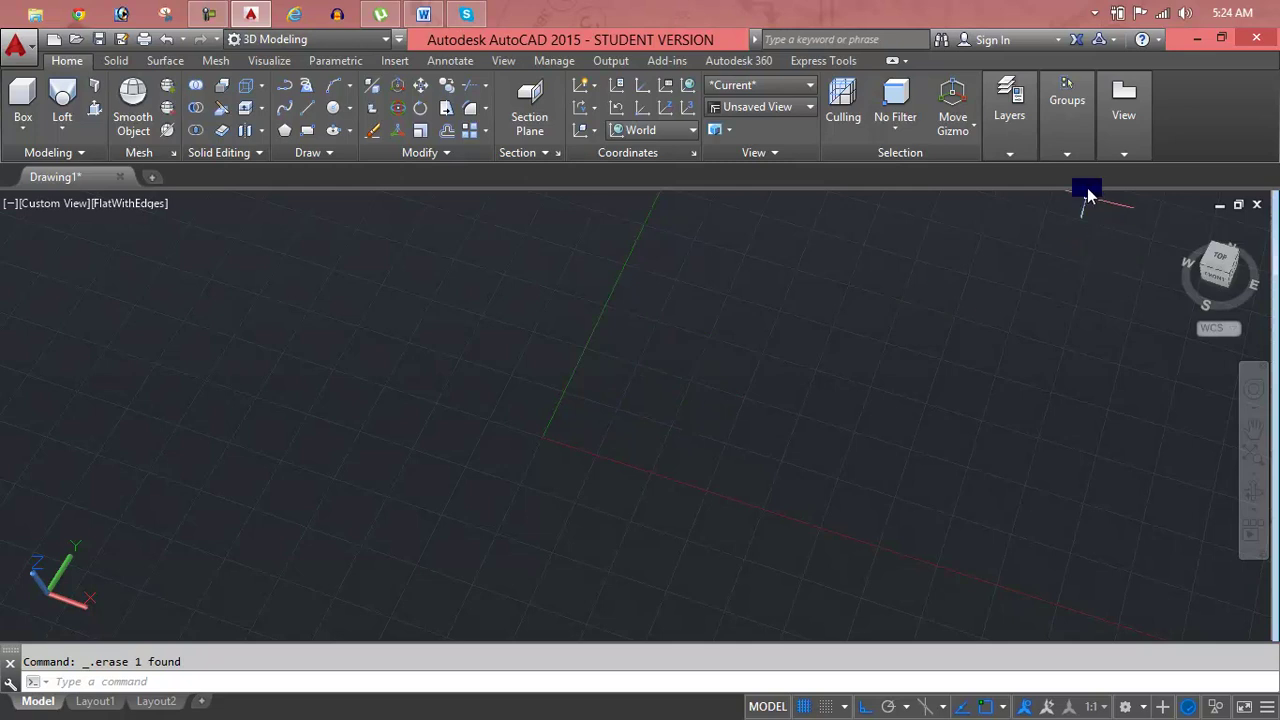
pyautogui.moveTo(1220, 268)
pyautogui.click(1182, 226)
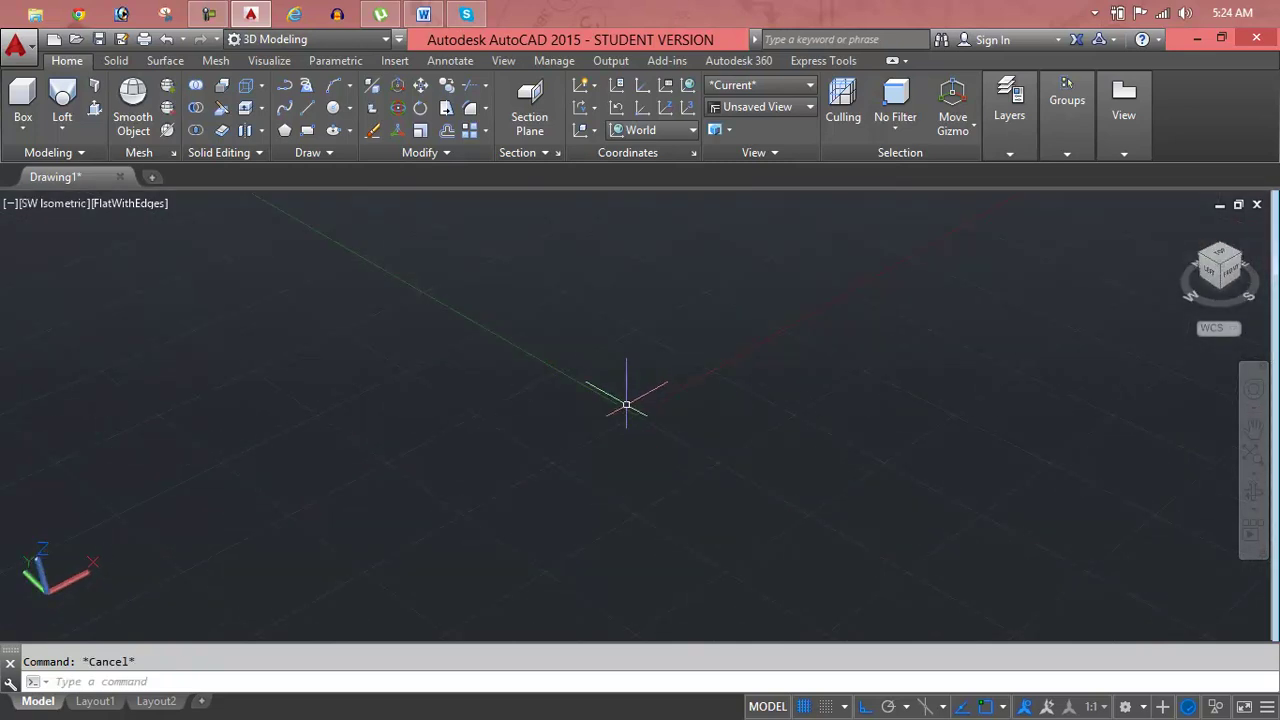
# Draw two identical overlapping squares on the same corners with RECTANG.
pyautogui.write('re')
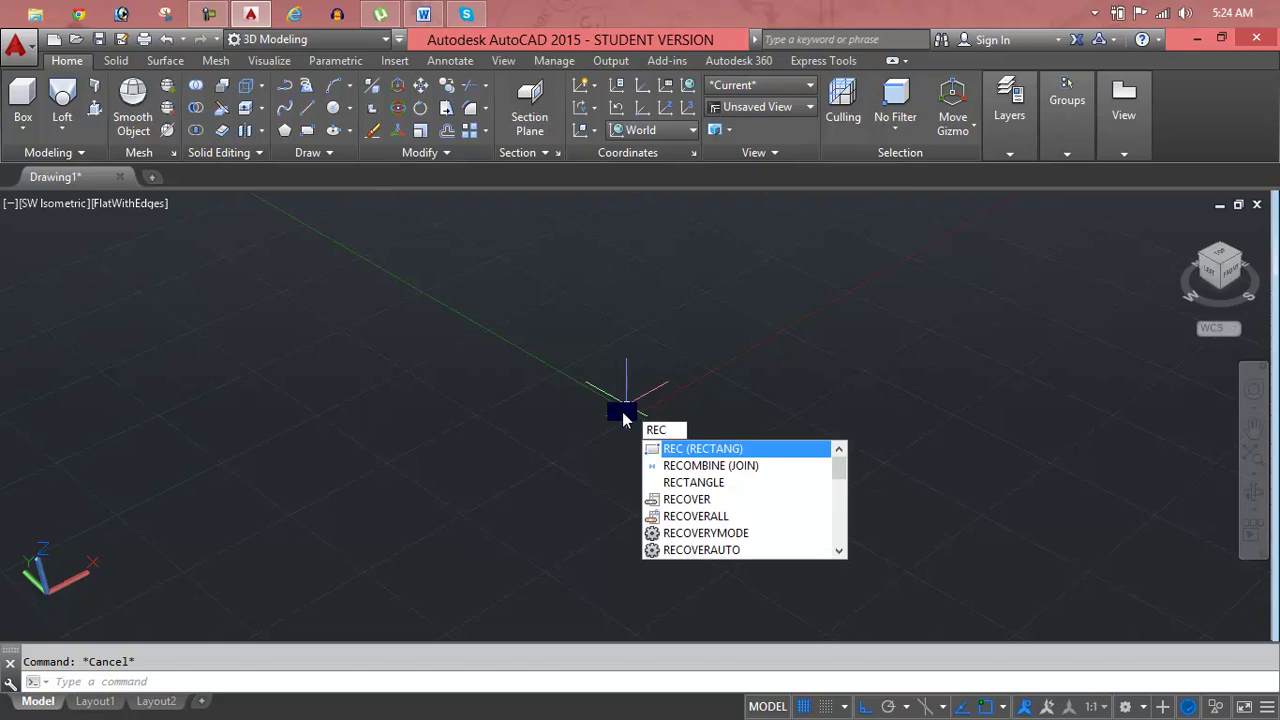
pyautogui.press('Return')
pyautogui.click(560, 381)
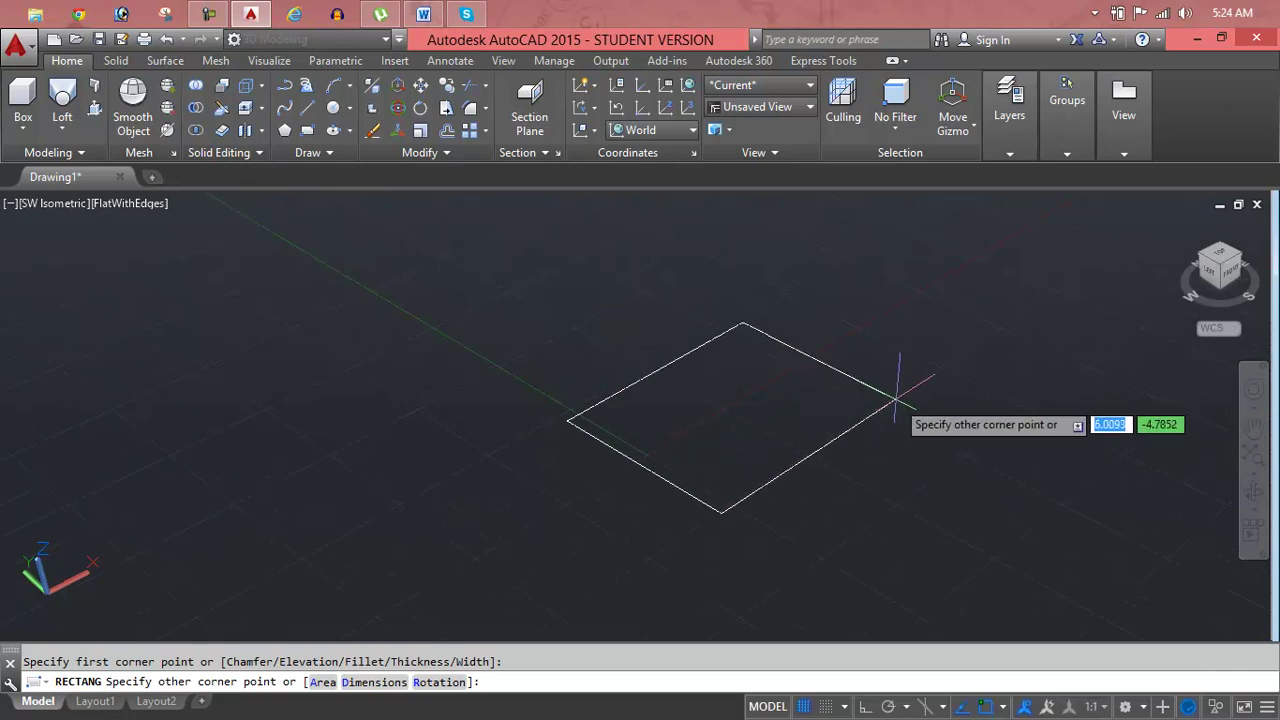
pyautogui.click(912, 400)
pyautogui.moveTo(786, 400); pyautogui.dragTo(710, 400, button='middle')
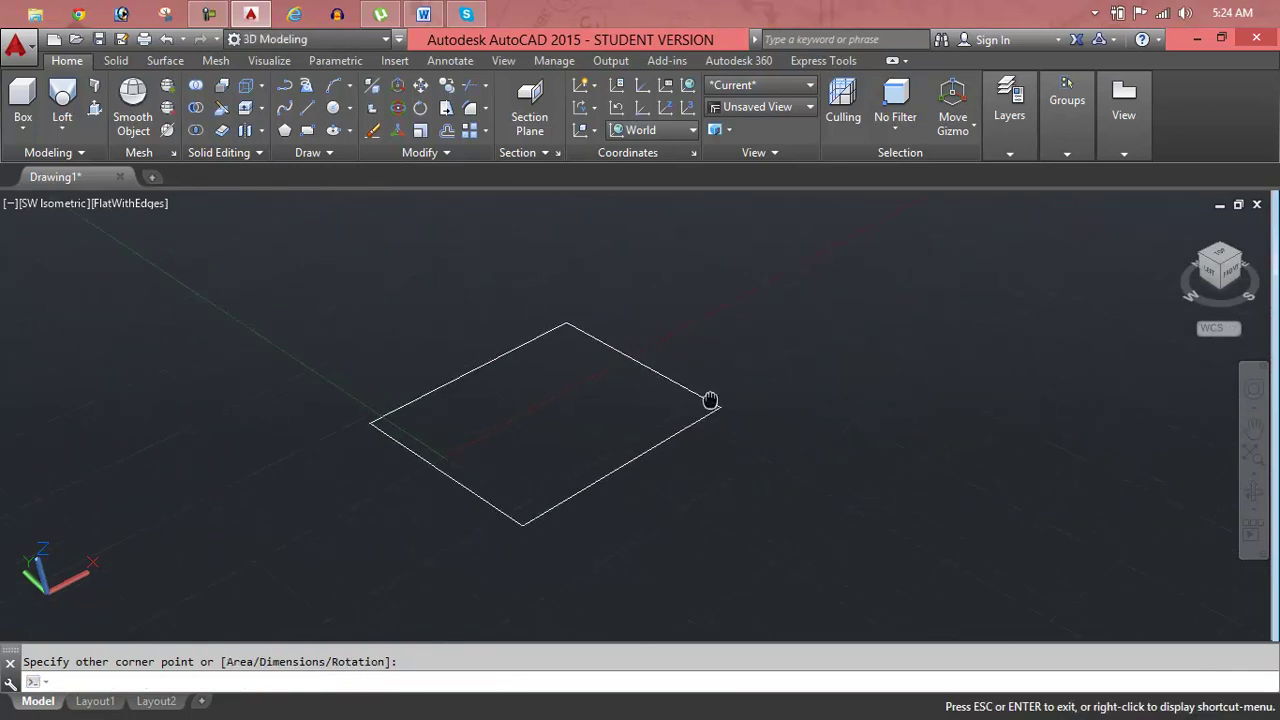
pyautogui.scroll(-2, 700, 391)
pyautogui.moveTo(625, 371); pyautogui.dragTo(740, 424, button='middle')
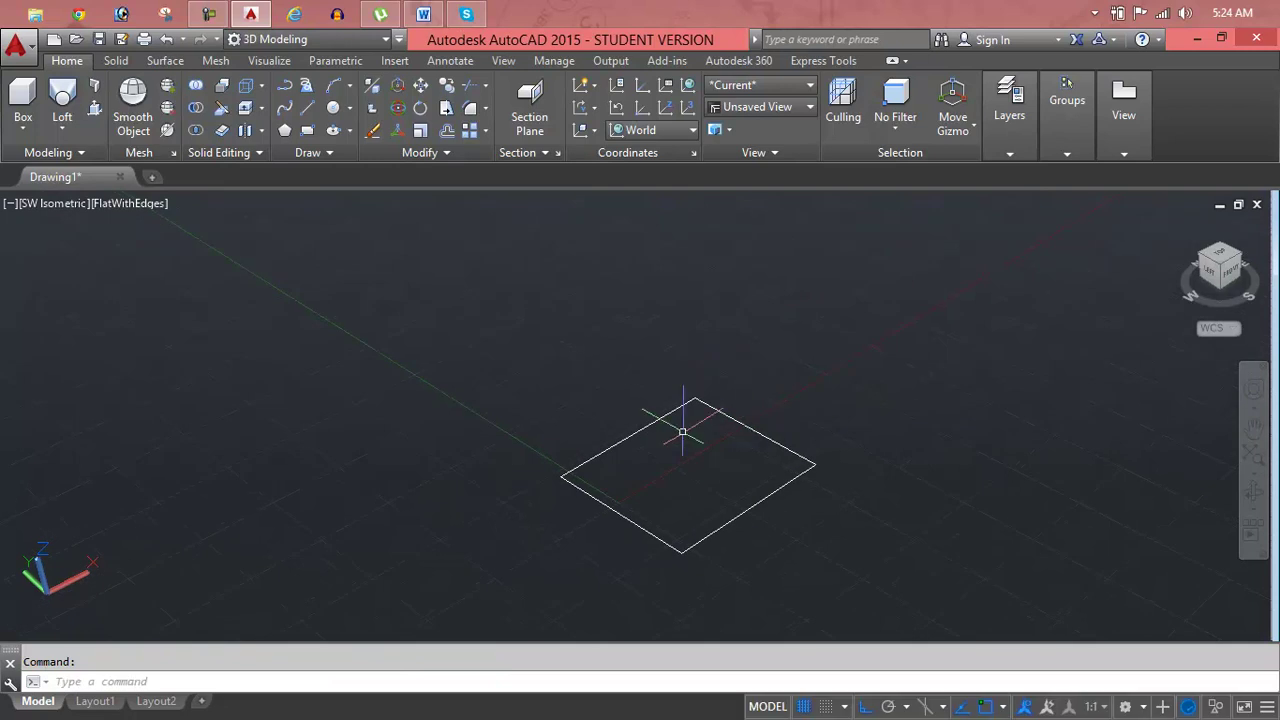
pyautogui.press('Return')
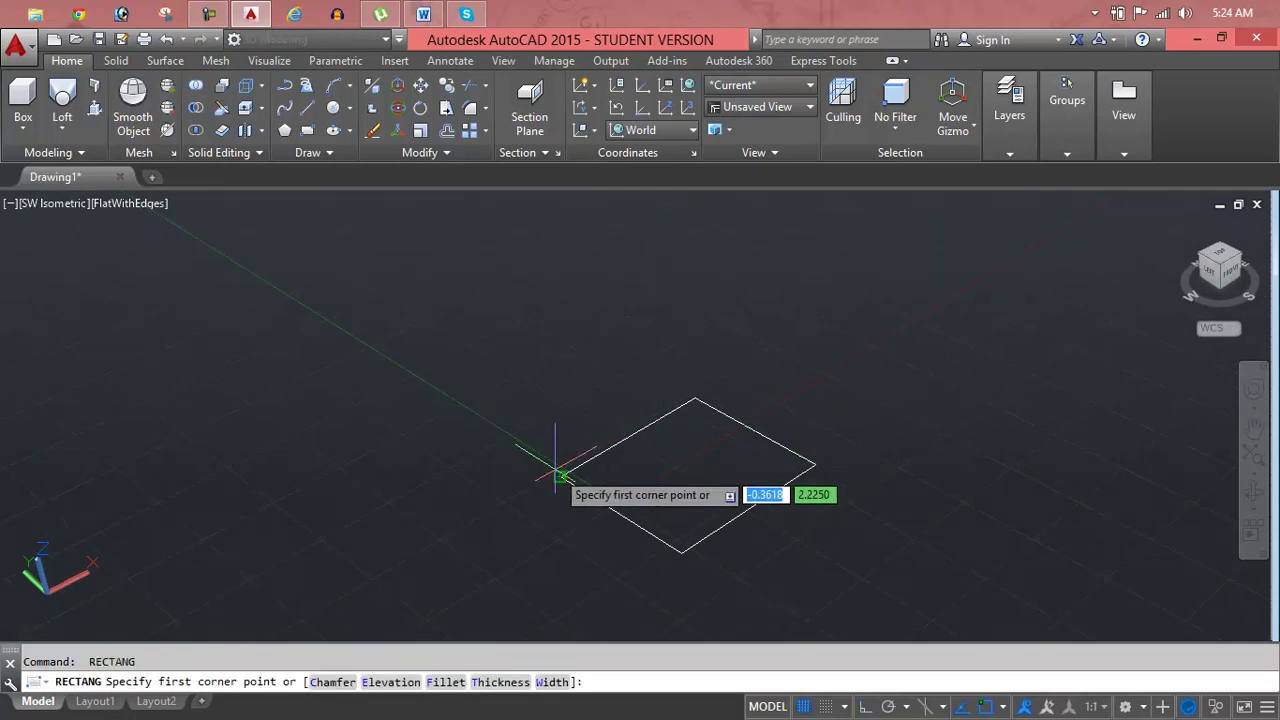
pyautogui.click(563, 477)
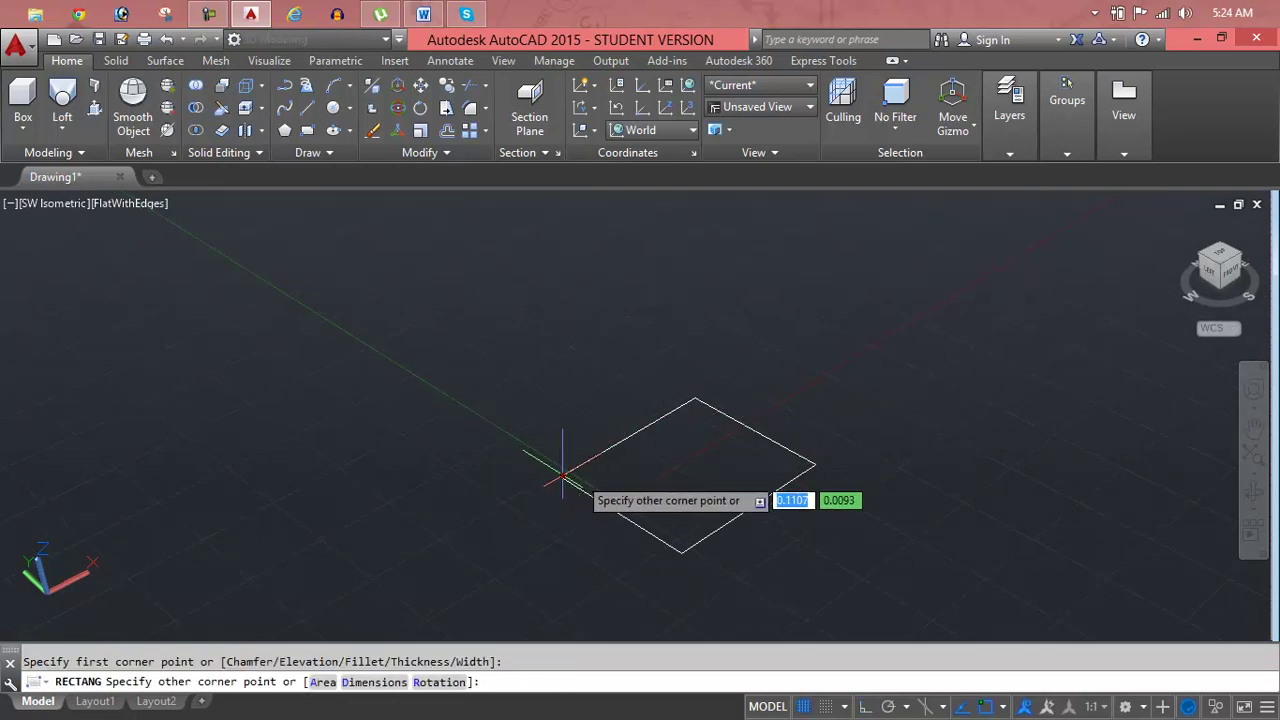
pyautogui.click(817, 465)
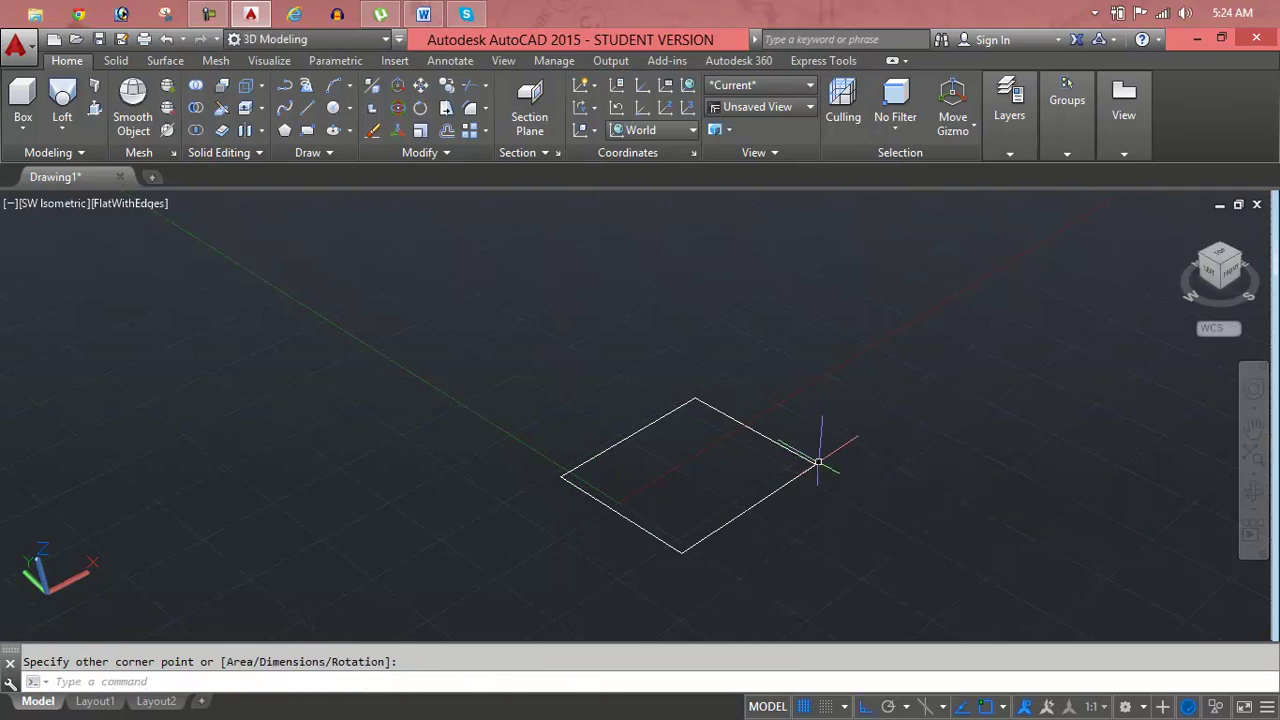
pyautogui.press('Escape')
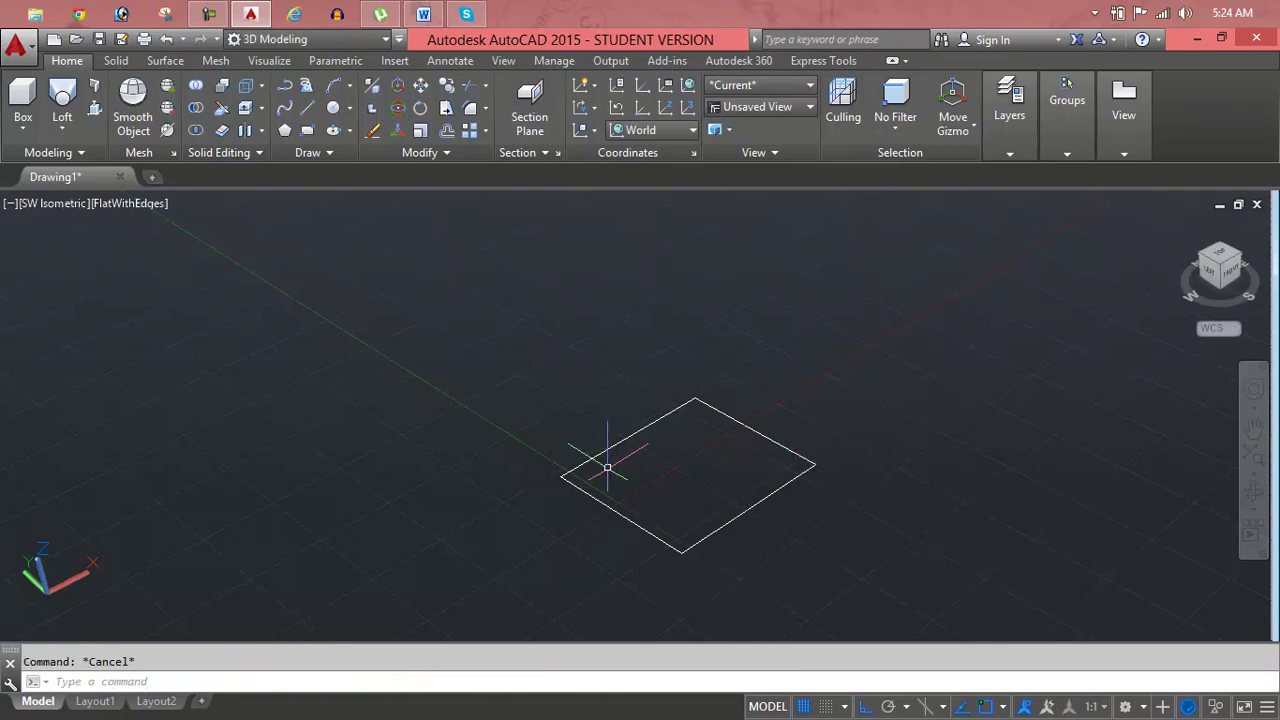
# Draw a circle centred in the middle of the square, sized to fit inside it.
pyautogui.write('c')
pyautogui.press('Return')
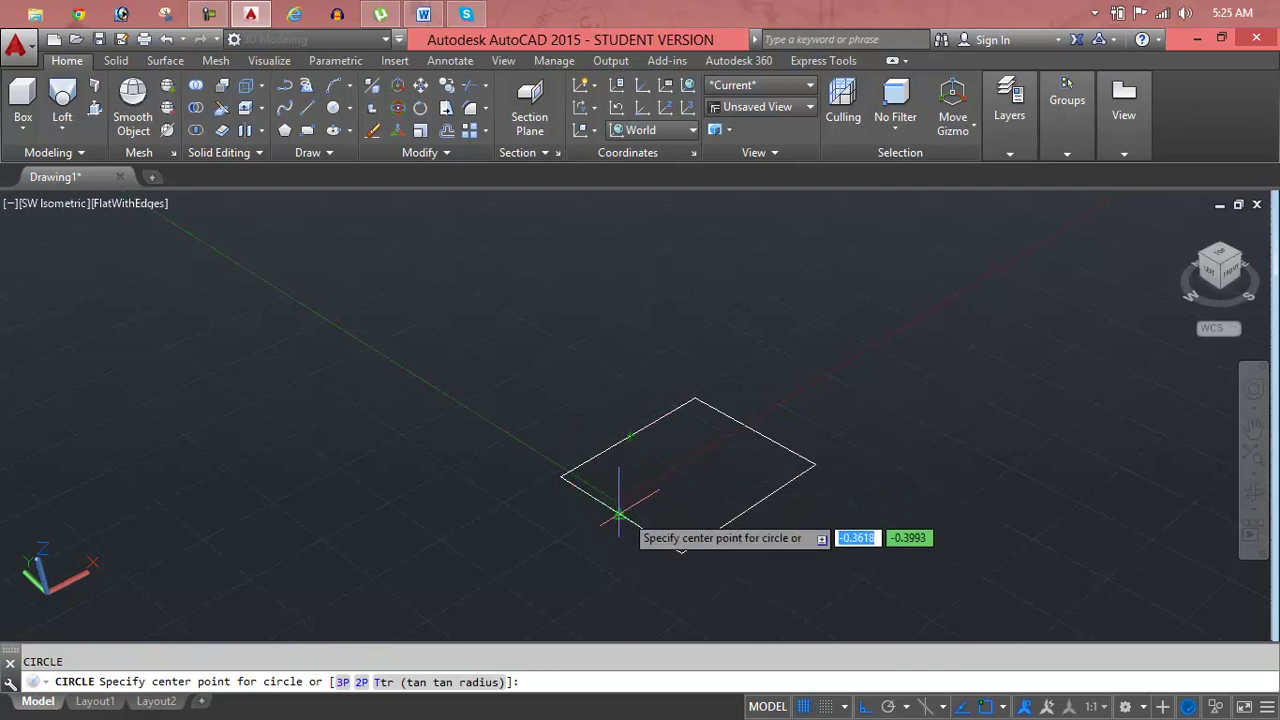
pyautogui.click(690, 466)
pyautogui.click(745, 468)
pyautogui.scroll(1, 690, 425)
pyautogui.scroll(1, 661, 428)
pyautogui.moveTo(651, 555); pyautogui.dragTo(661, 428, button='middle')
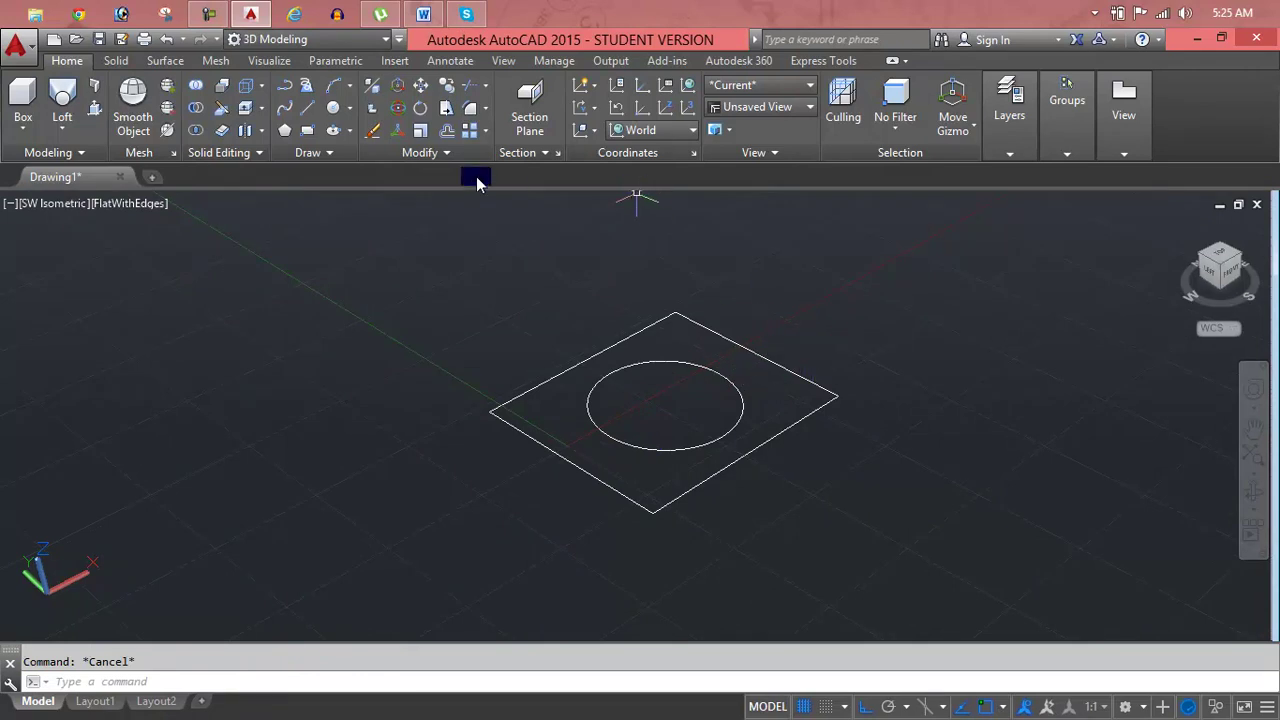
# Move one square straight up along Z, high above the other square.
pyautogui.click(420, 84)
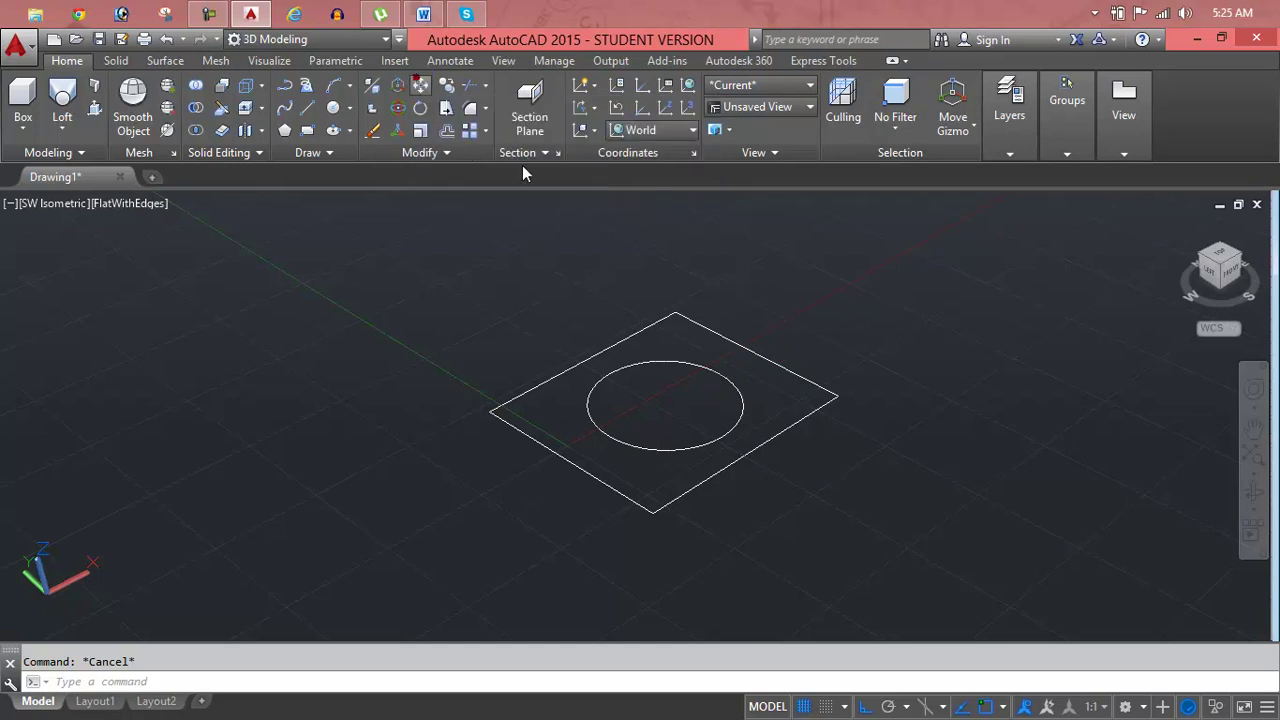
pyautogui.click(816, 408)
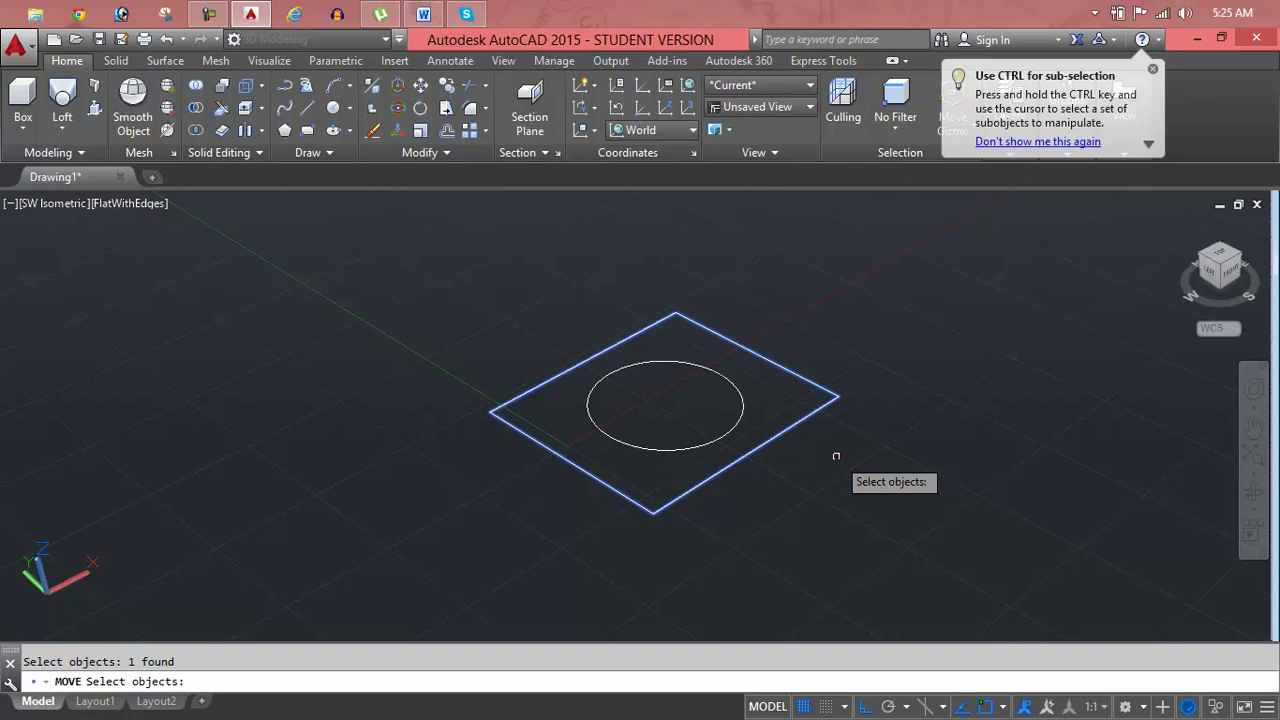
pyautogui.press('Return')
pyautogui.click(838, 396)
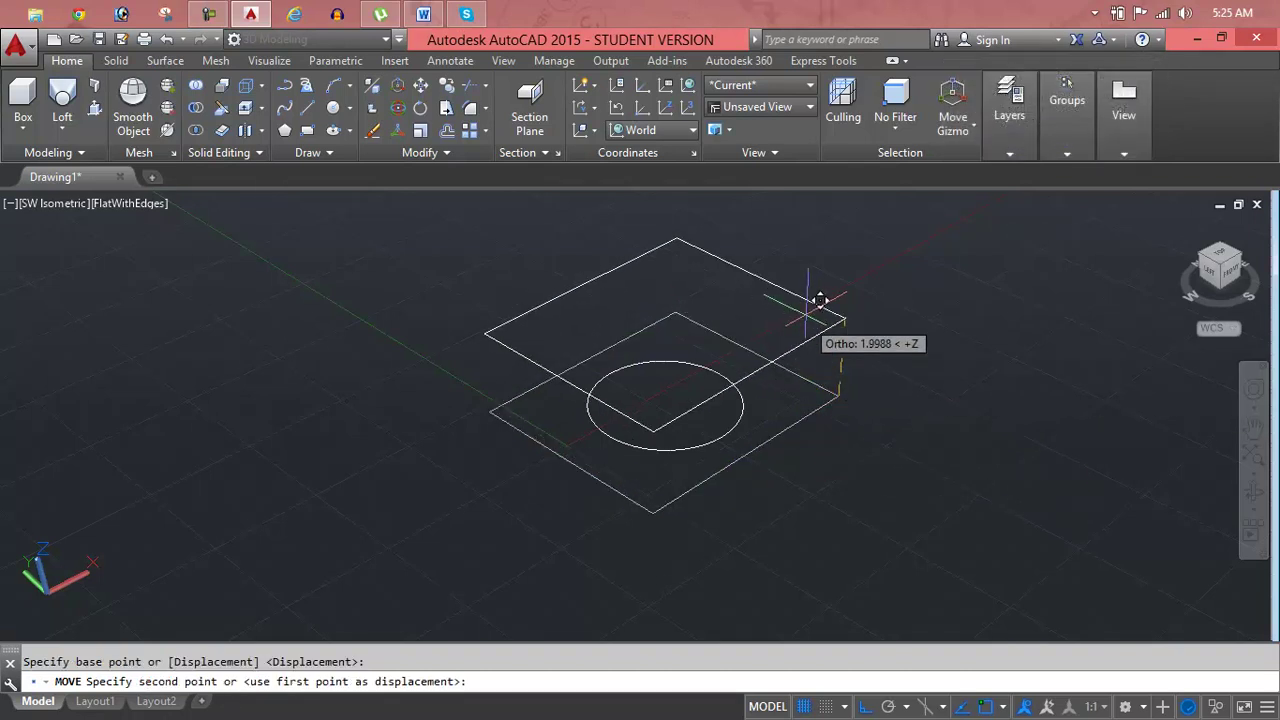
pyautogui.keyDown('shift'); pyautogui.moveTo(777, 225); pyautogui.dragTo(757, 354, button='middle'); pyautogui.keyUp('shift')
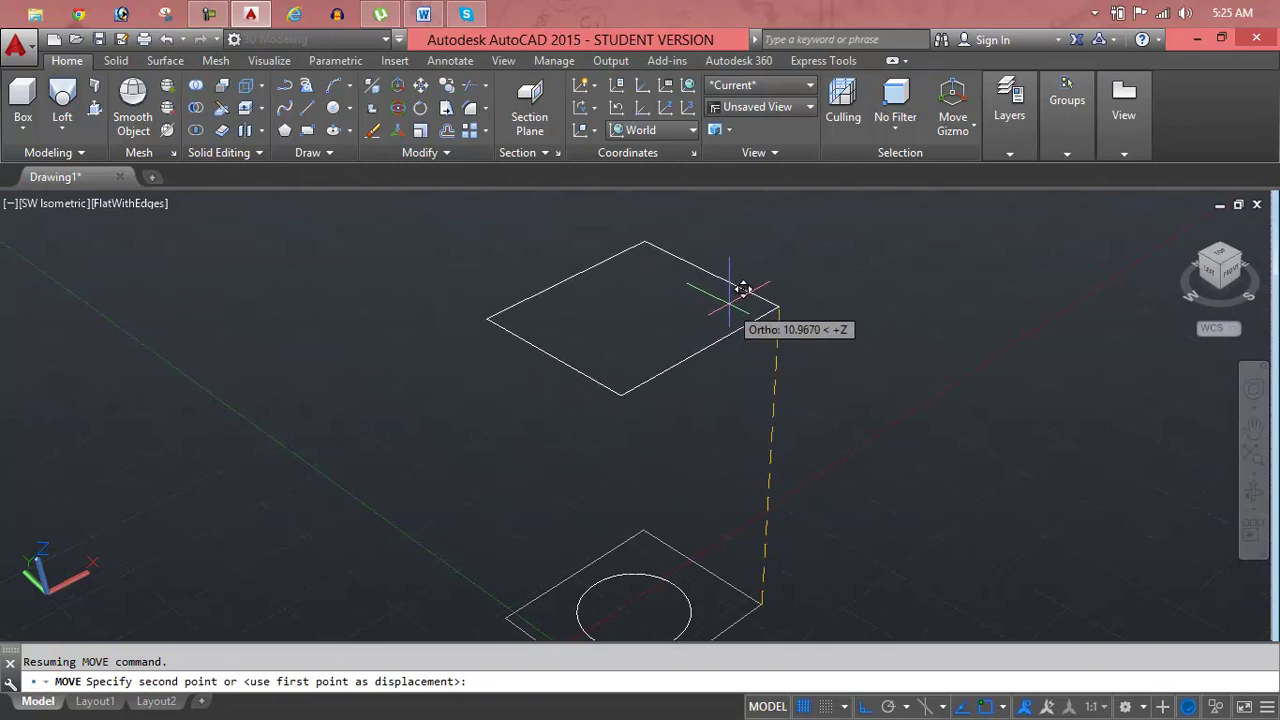
pyautogui.click(742, 282)
pyautogui.press('Escape')
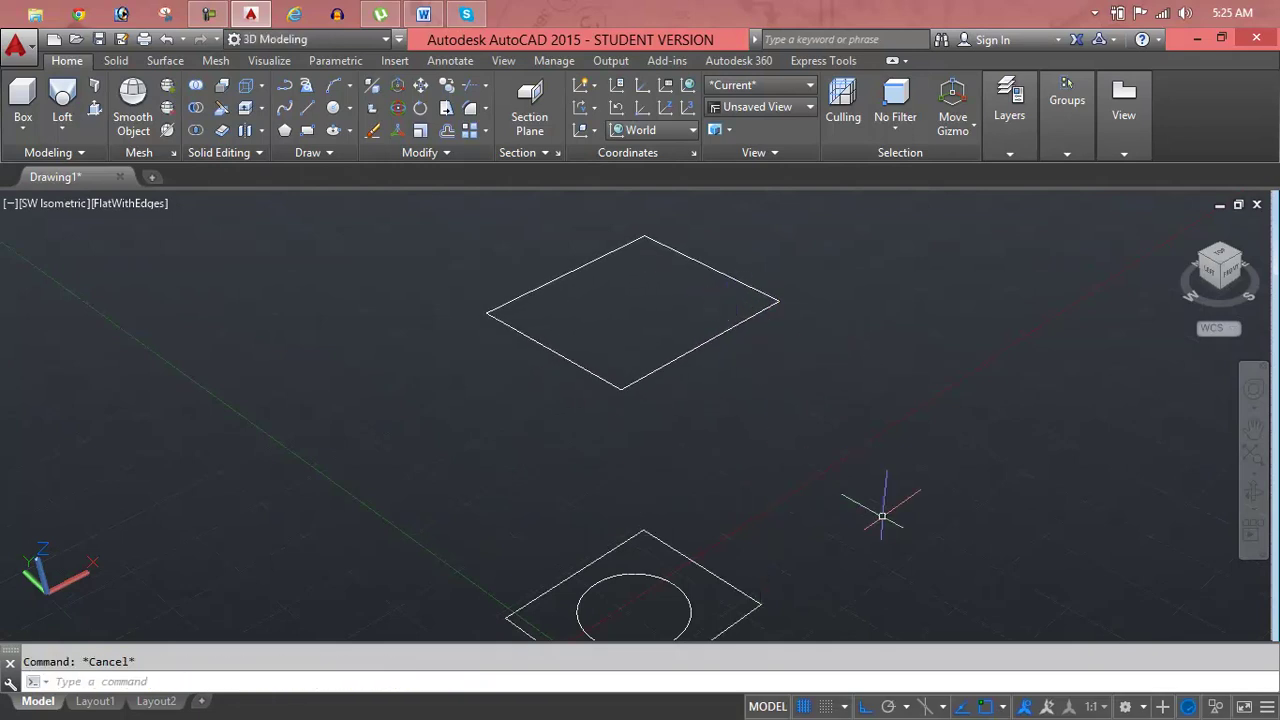
# Lift the circle to sit midway between the two squares.
pyautogui.press('Return')
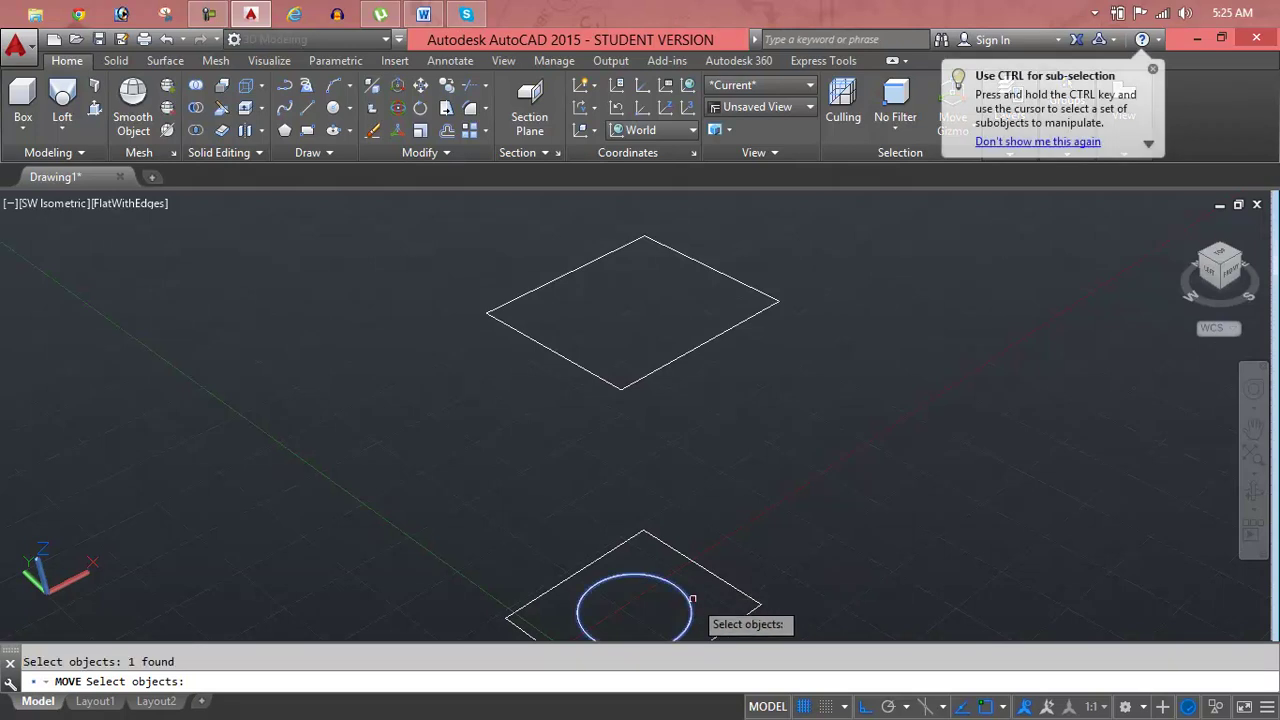
pyautogui.press('Return')
pyautogui.click(719, 606)
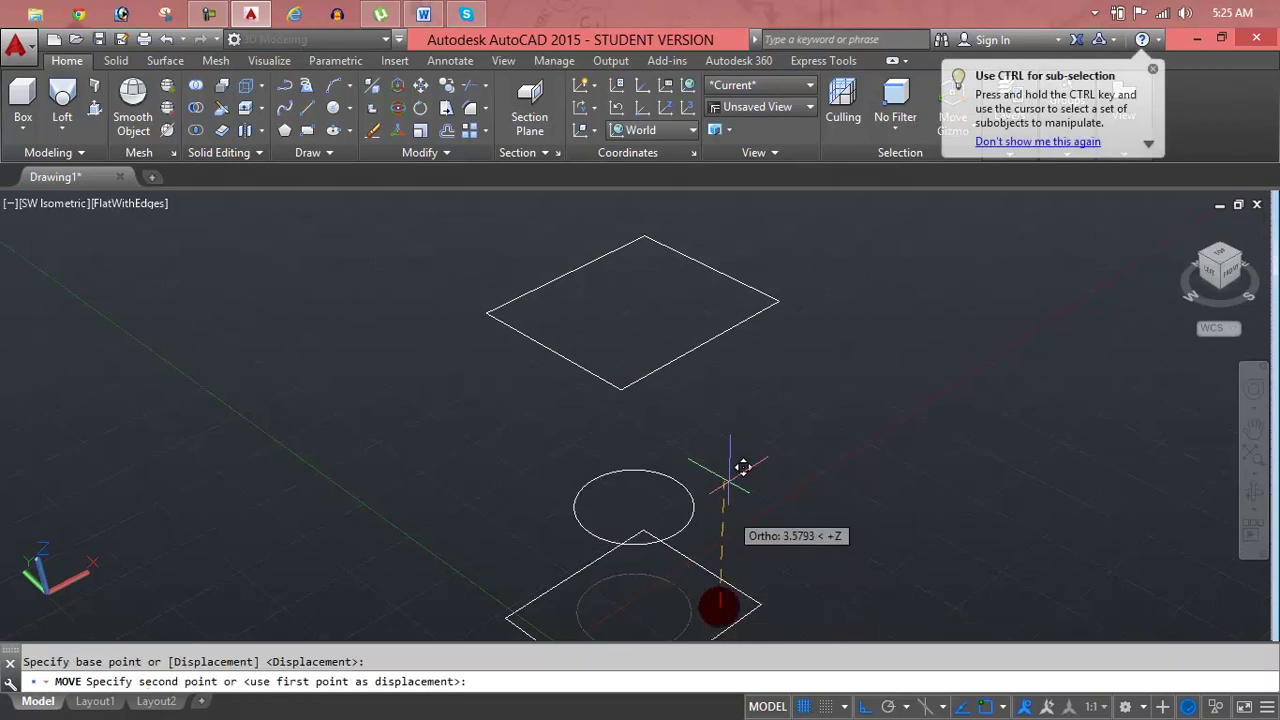
pyautogui.click(750, 430)
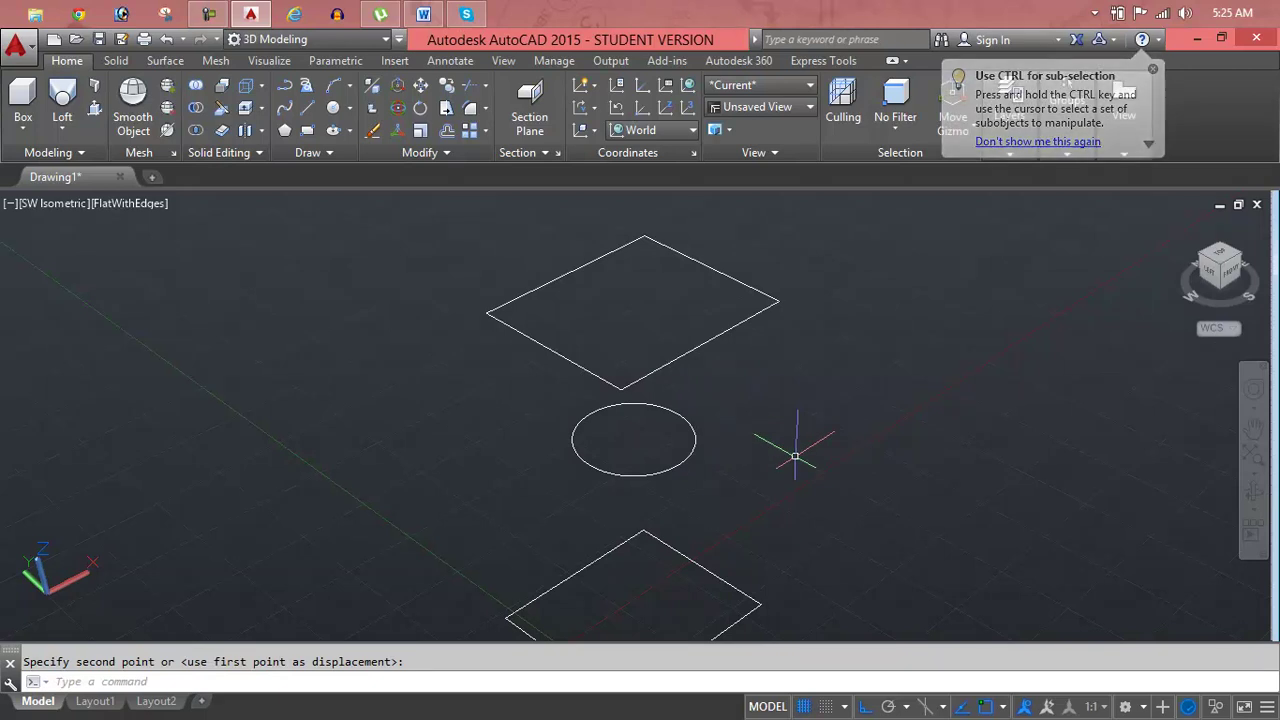
pyautogui.moveTo(794, 429); pyautogui.dragTo(786, 391, button='middle')
pyautogui.press('Escape')
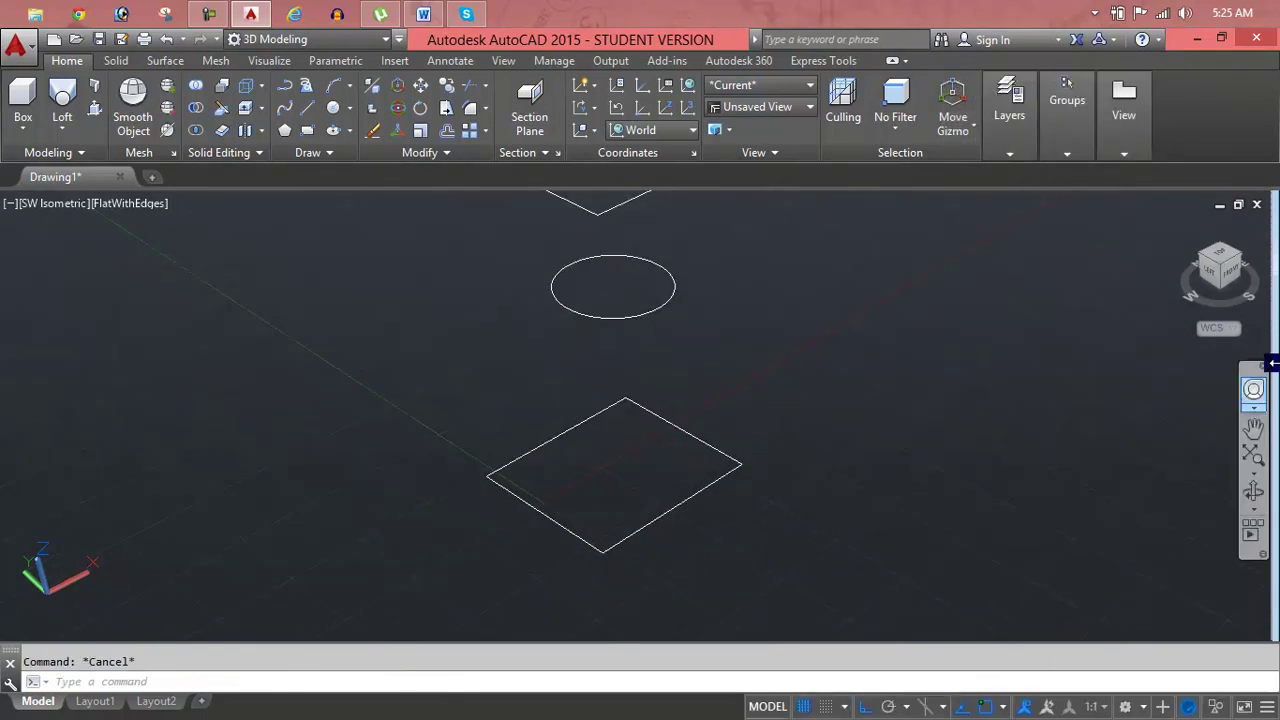
pyautogui.keyDown('shift'); pyautogui.moveTo(891, 340); pyautogui.dragTo(908, 400, button='middle'); pyautogui.keyUp('shift')
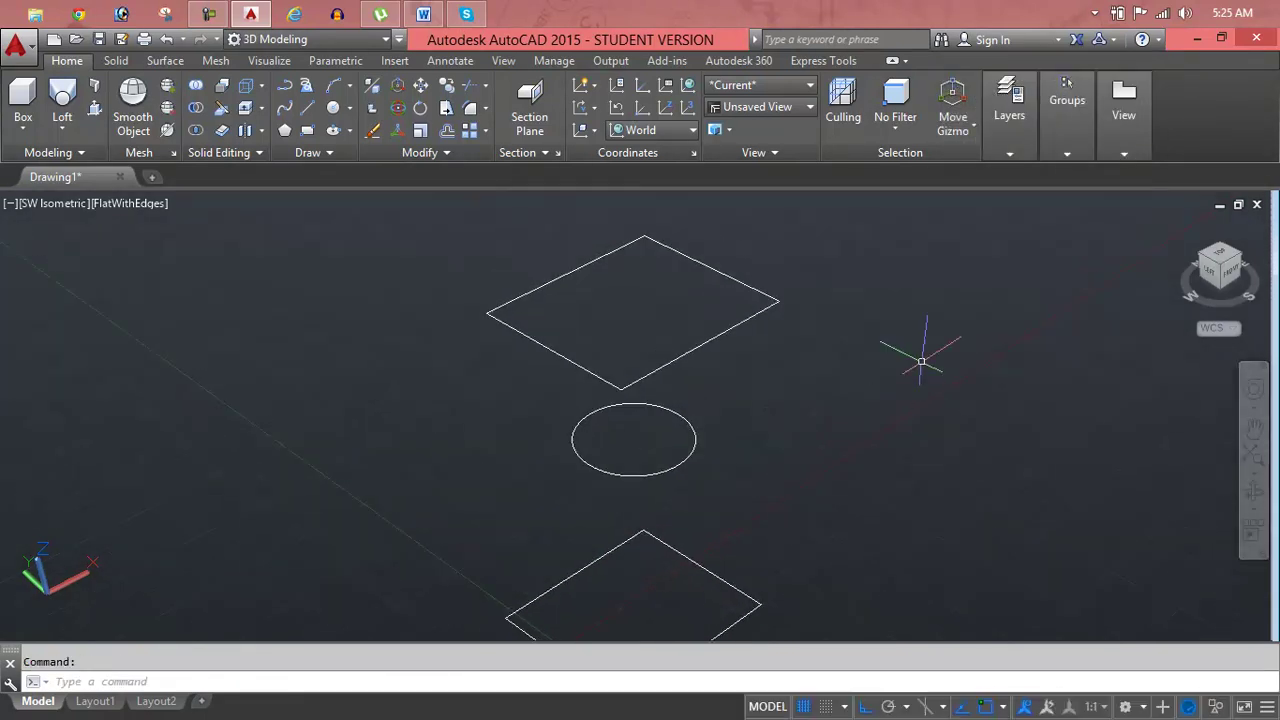
# Loft through the bottom square, the circle and the top square with Cross sections only.
pyautogui.click(58, 92)
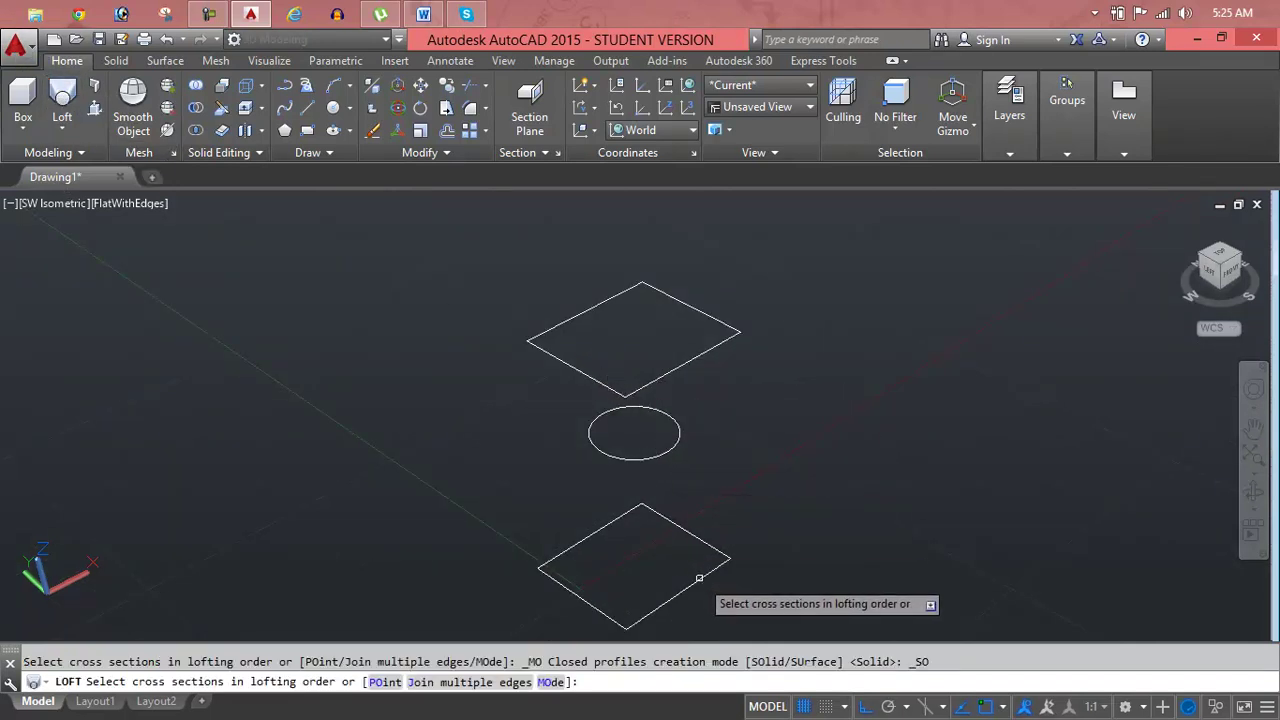
pyautogui.click(693, 573)
pyautogui.click(652, 456)
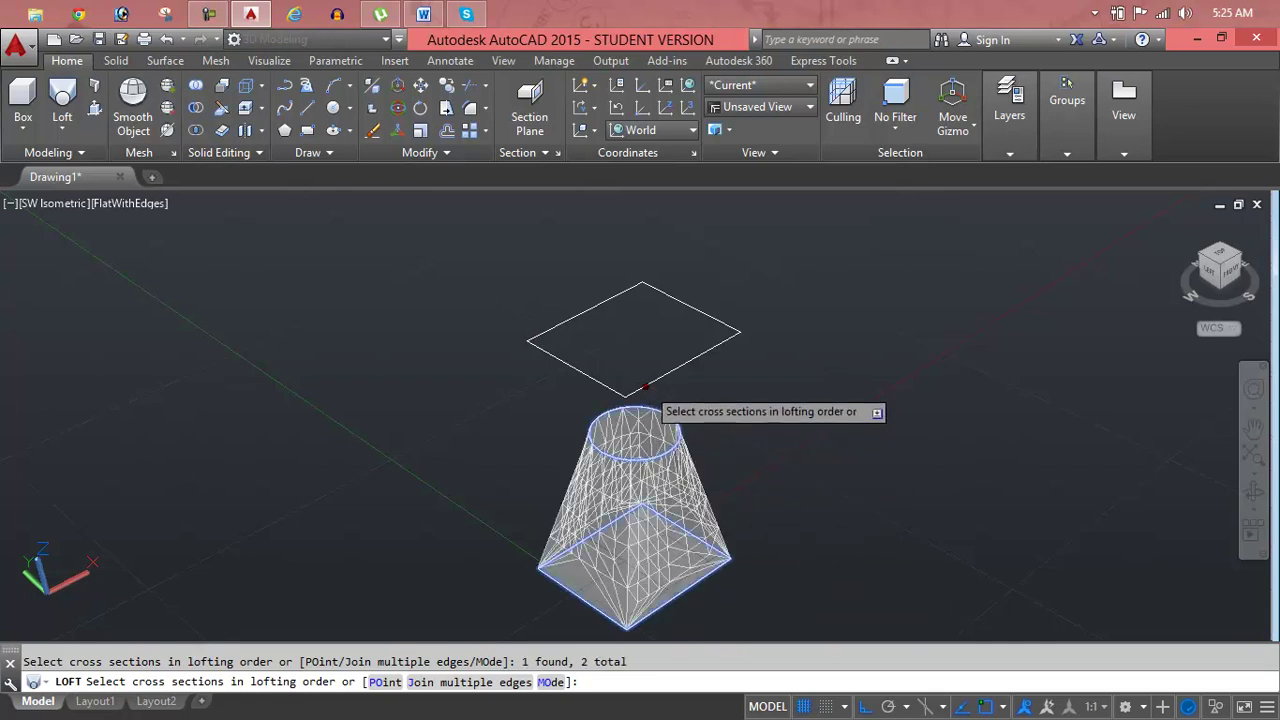
pyautogui.click(646, 385)
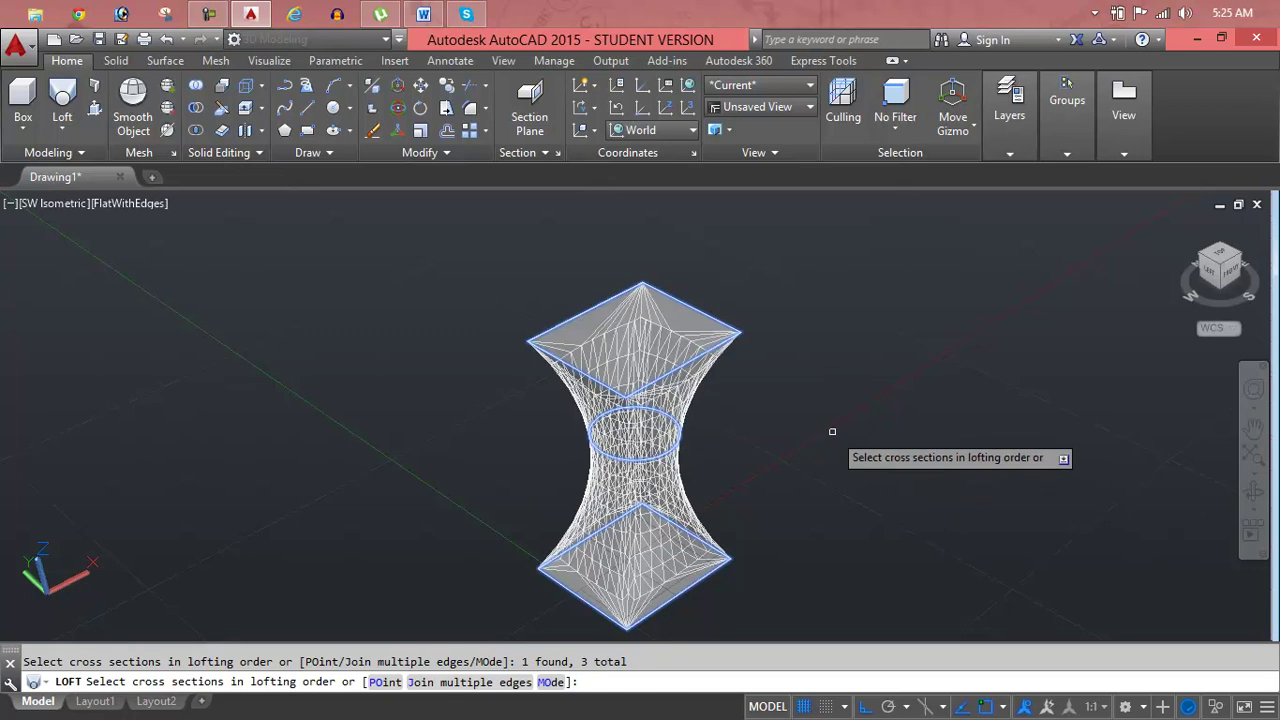
pyautogui.press('Return')
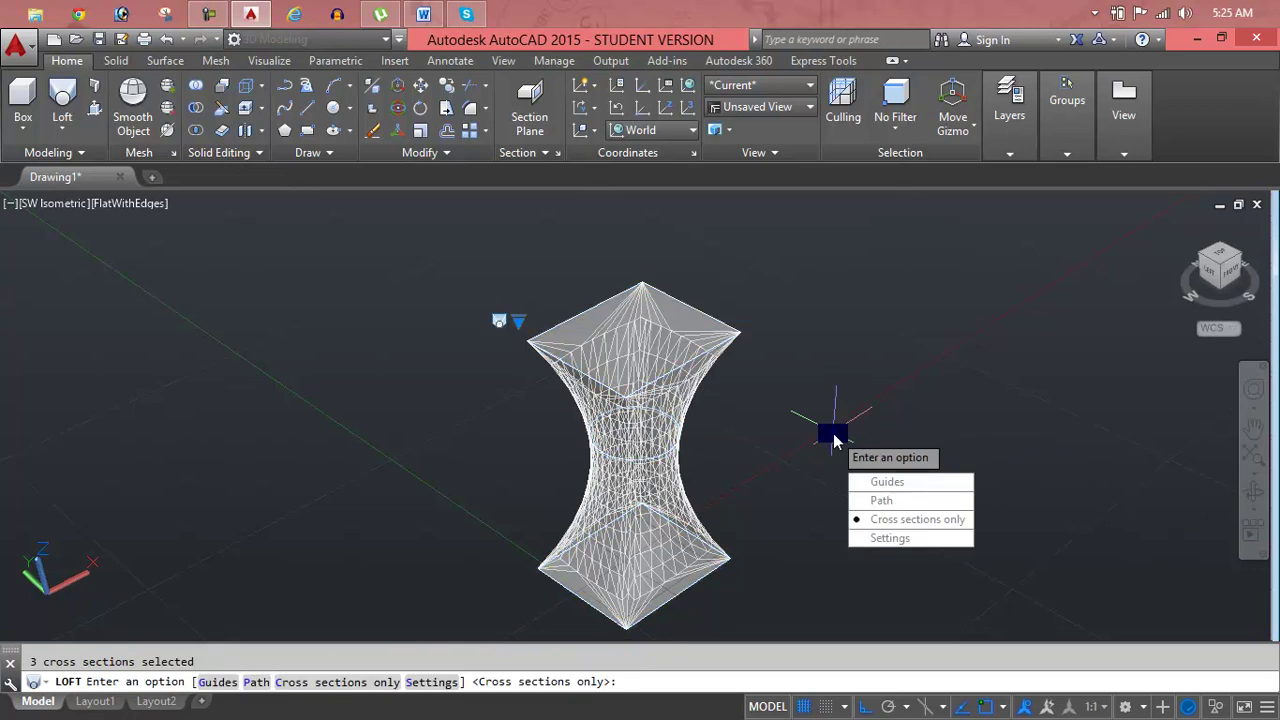
pyautogui.press('Return')
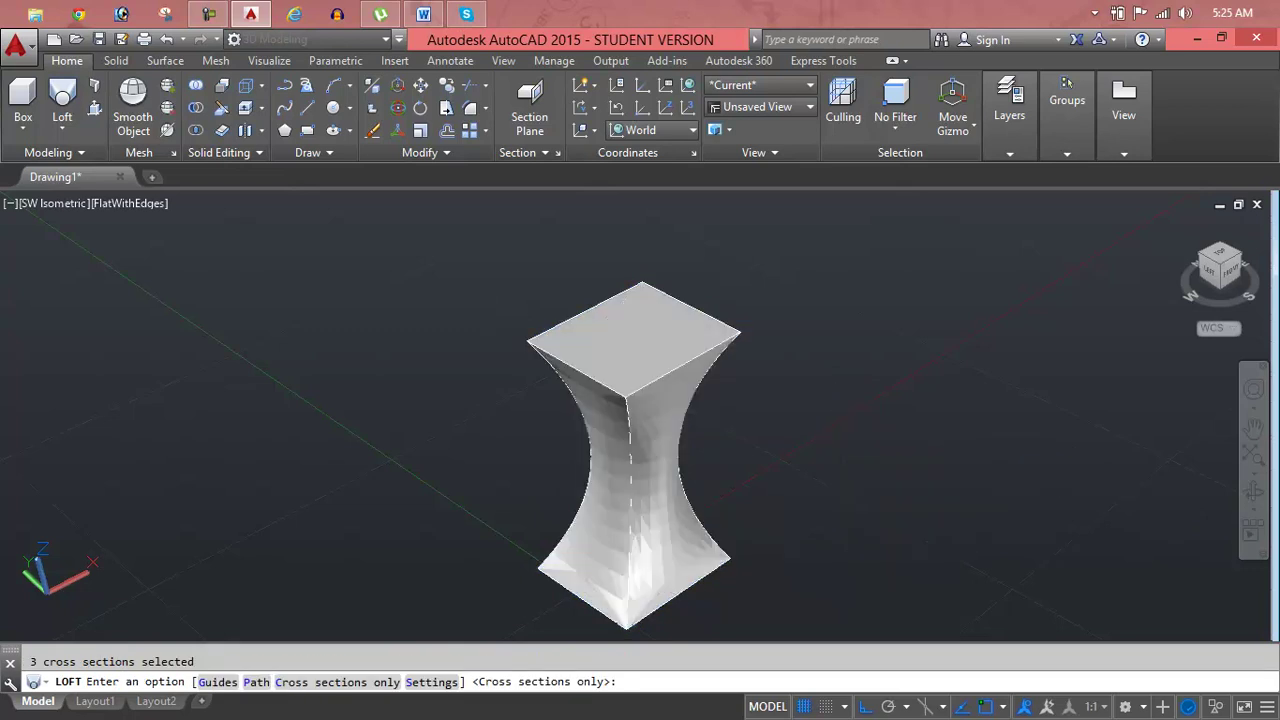
pyautogui.scroll(-3, 745, 470)
# Orbit the view to look down on the hourglass solid and its rounded waist.
pyautogui.keyDown('shift'); pyautogui.moveTo(737, 483); pyautogui.dragTo(738, 450, button='middle'); pyautogui.keyUp('shift')
pyautogui.scroll(2, 683, 374)
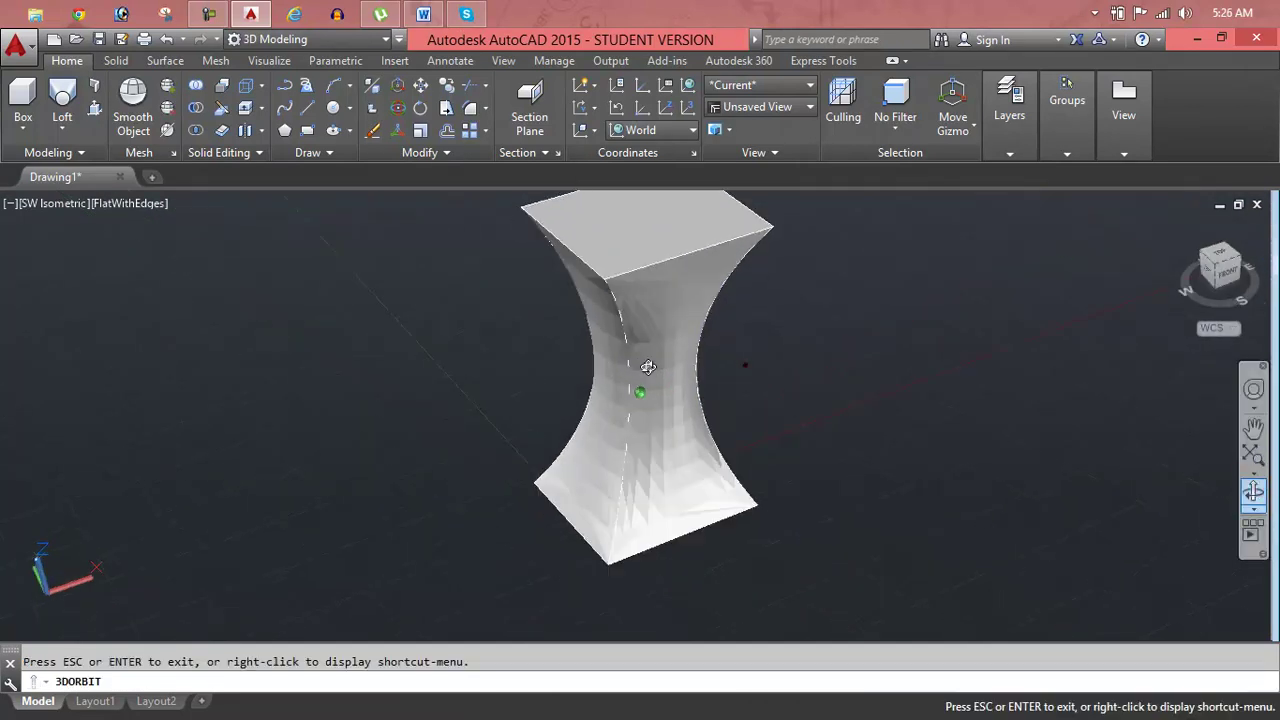
pyautogui.moveTo(563, 343)
pyautogui.mouseDown()
pyautogui.moveTo(507, 403)
pyautogui.moveTo(500, 357)
pyautogui.moveTo(700, 418)
pyautogui.mouseUp()
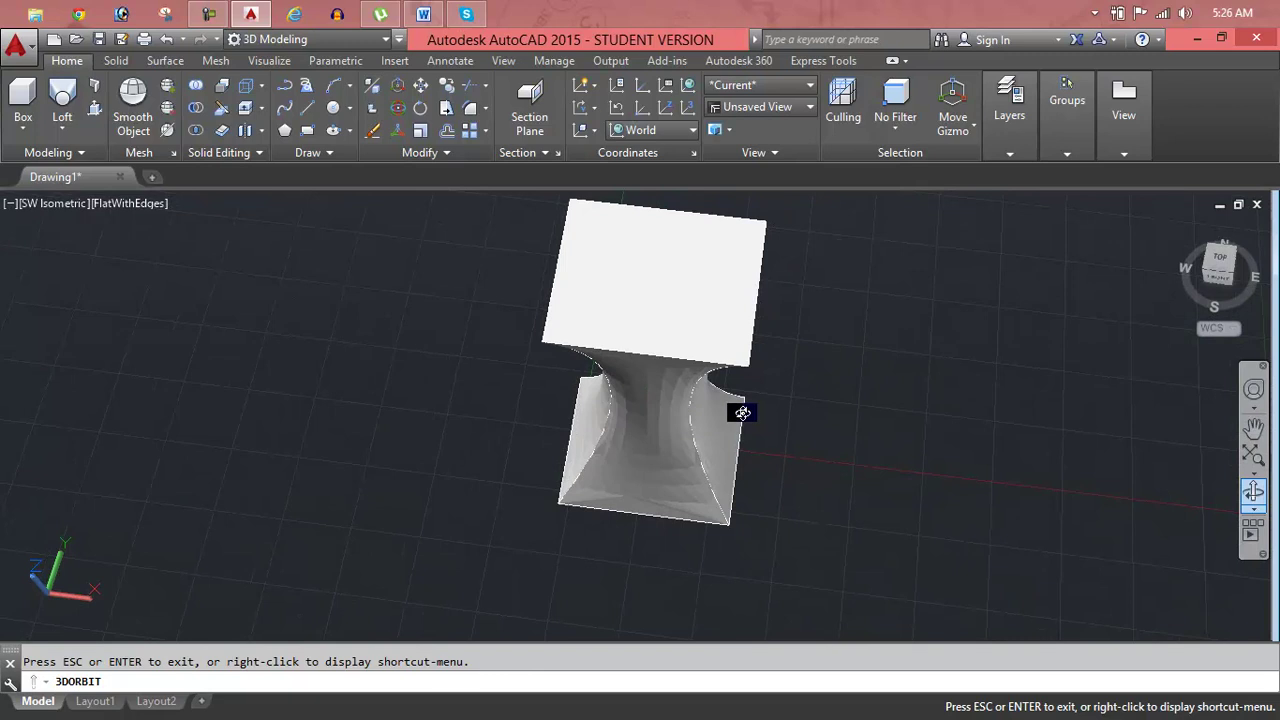
pyautogui.press('Escape')
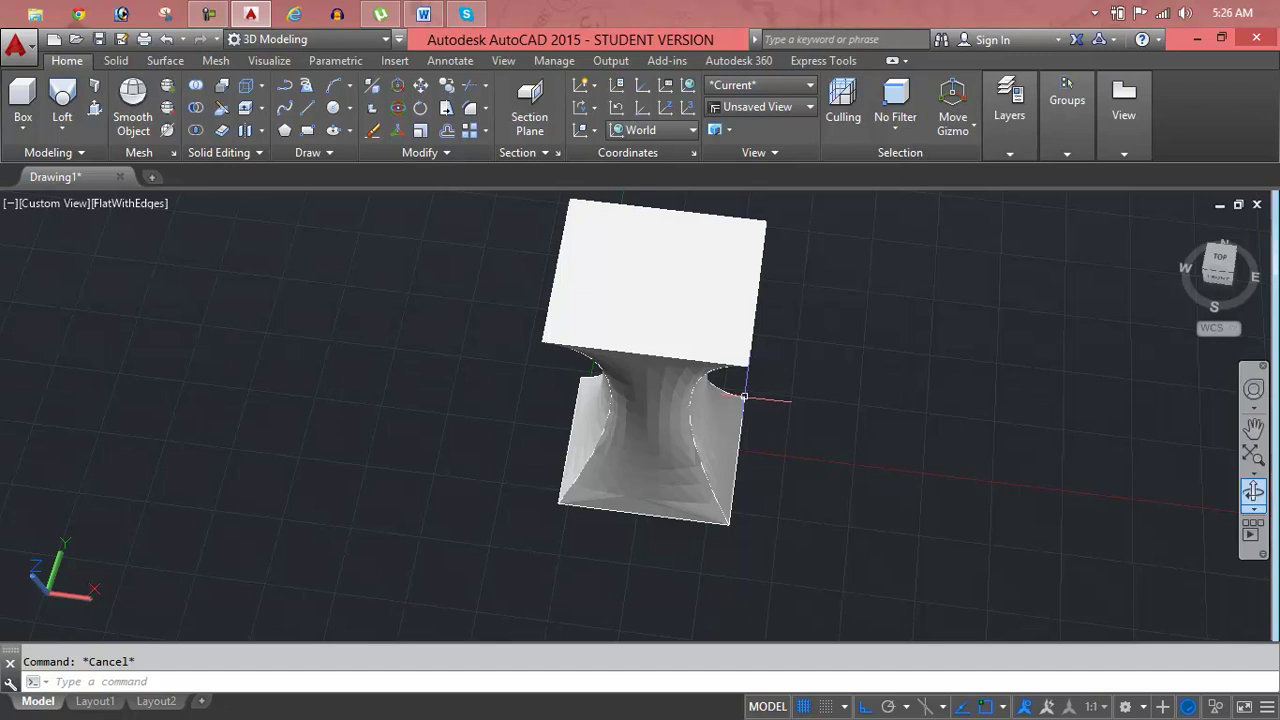
pyautogui.keyDown('shift'); pyautogui.moveTo(742, 393); pyautogui.dragTo(692, 393, button='middle'); pyautogui.keyUp('shift')
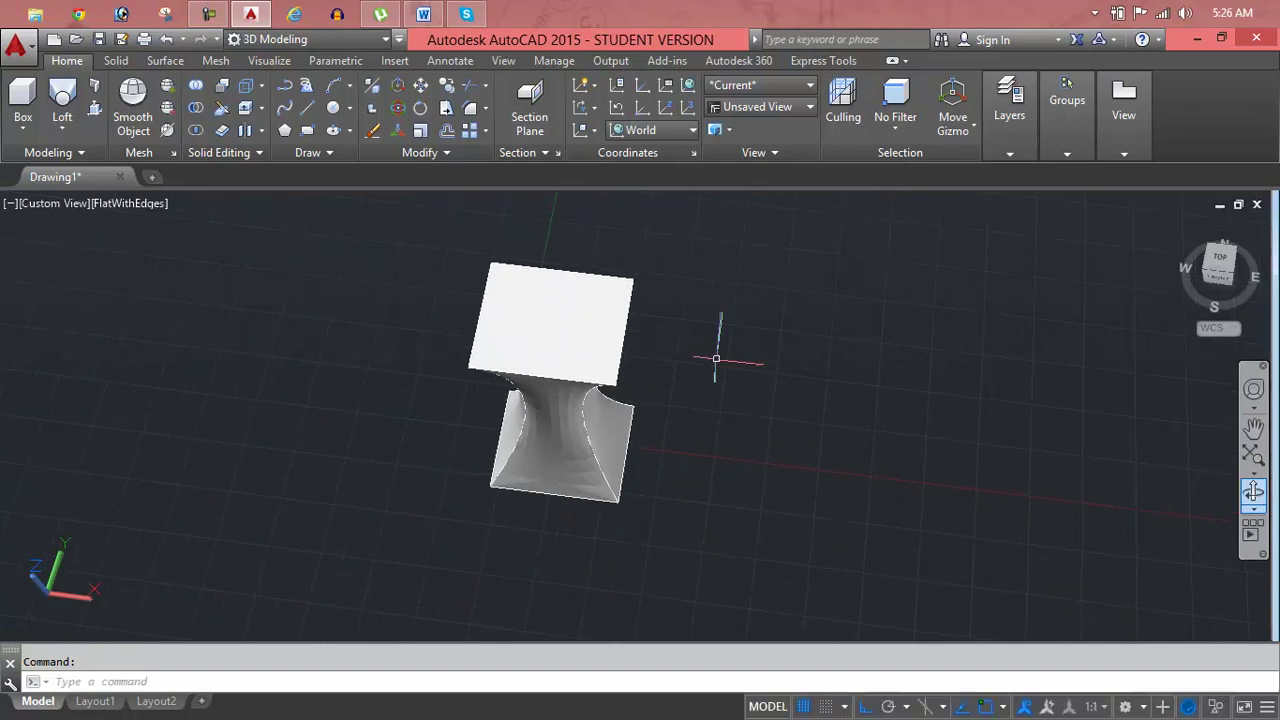